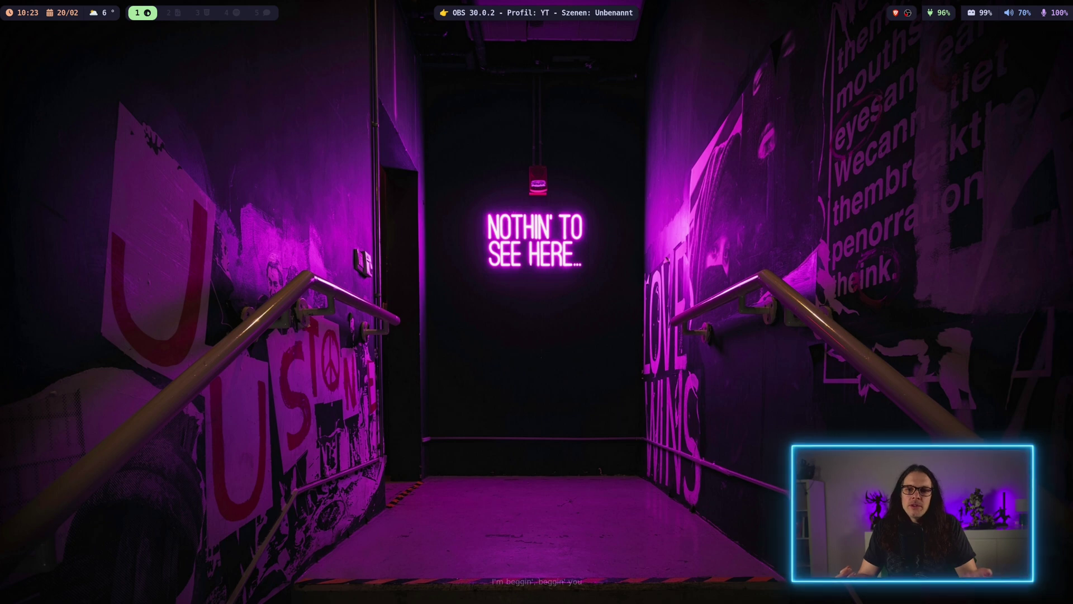
Switch to the browser workspace and move from Google Analytics to the Matomo Ecommerce log tab
key("super+5")
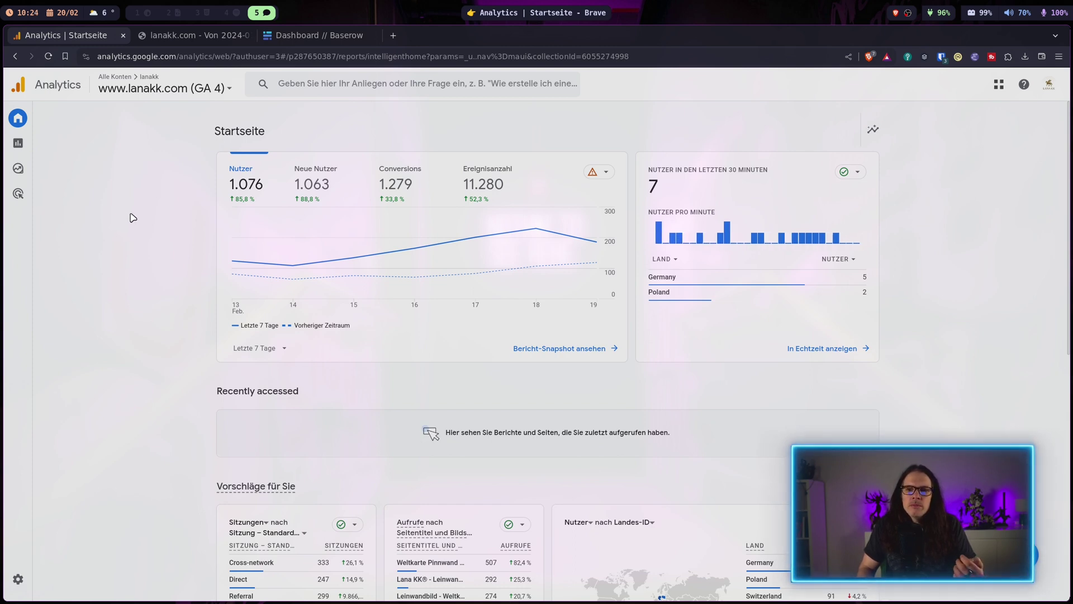
left_click(186, 35)
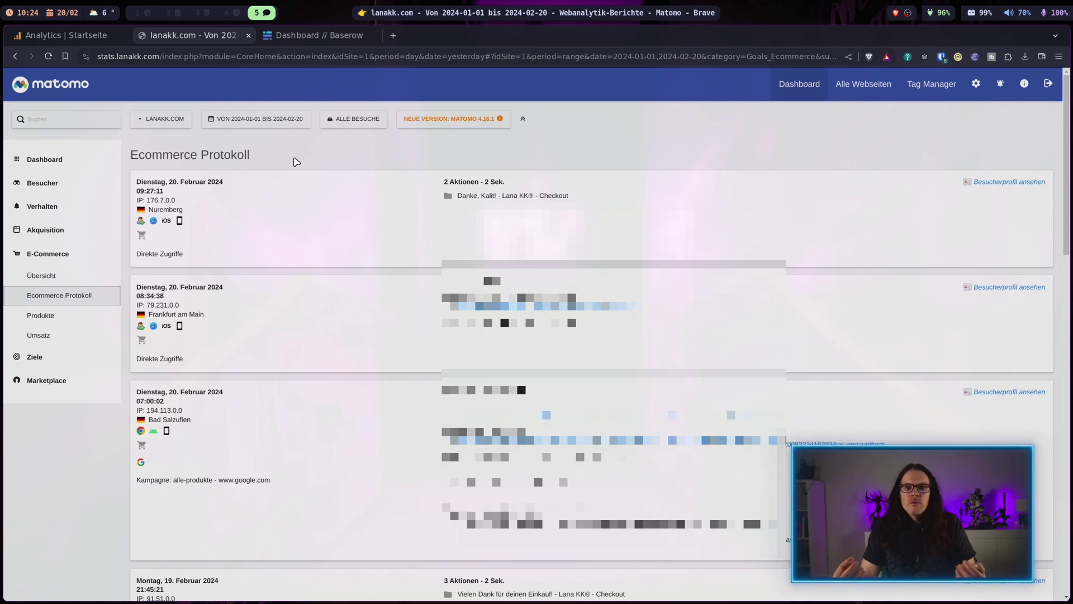
Leave the Matomo ecommerce log for the Baserow browser tab
key("ctrl+Tab")
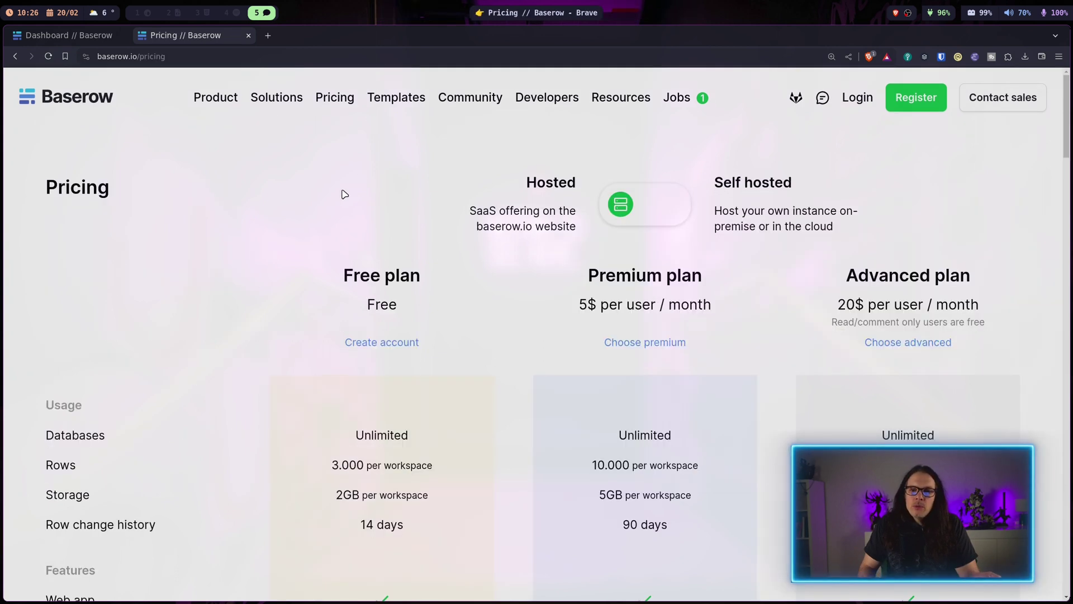
Scroll through the Baserow pricing plans, then close the pricing tab
scroll(300, 220, "down", 2)
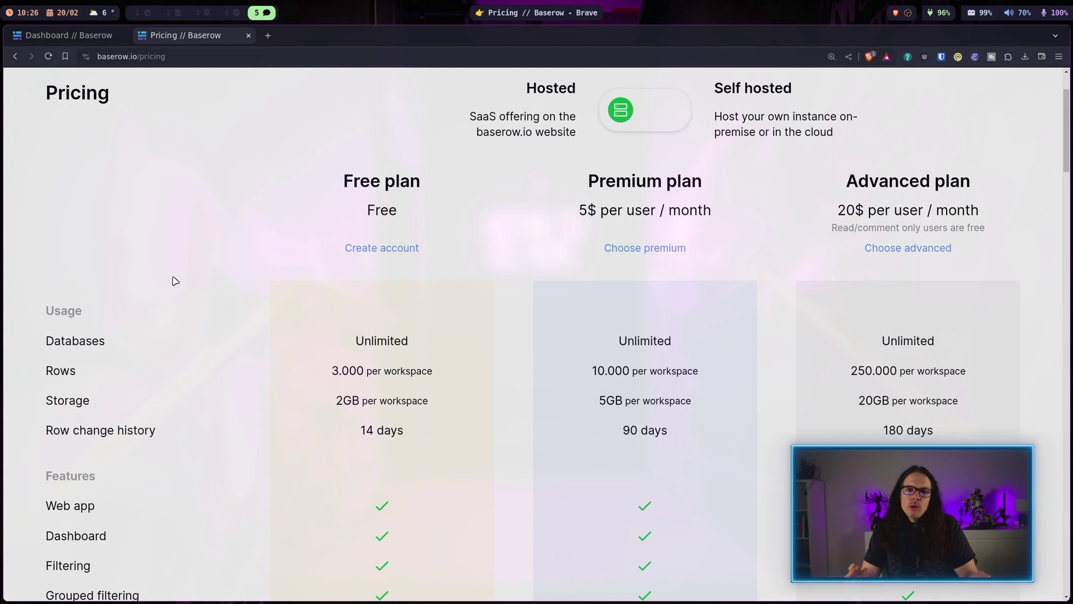
key("ctrl+w")
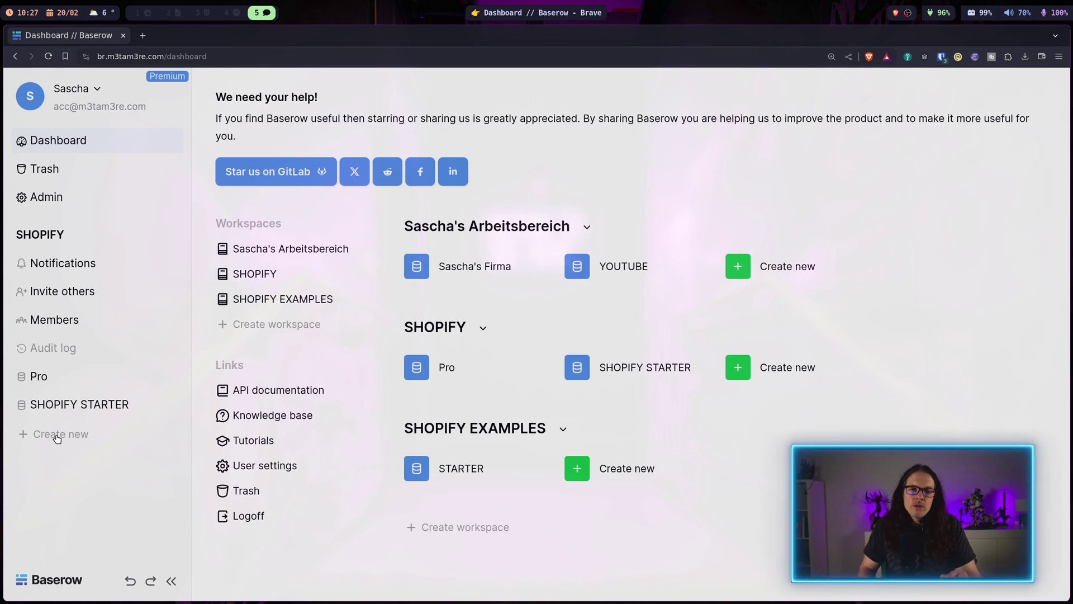
Create a new database from the Content Marketing 'Email Marketing Campaigns' template
left_click(57, 436)
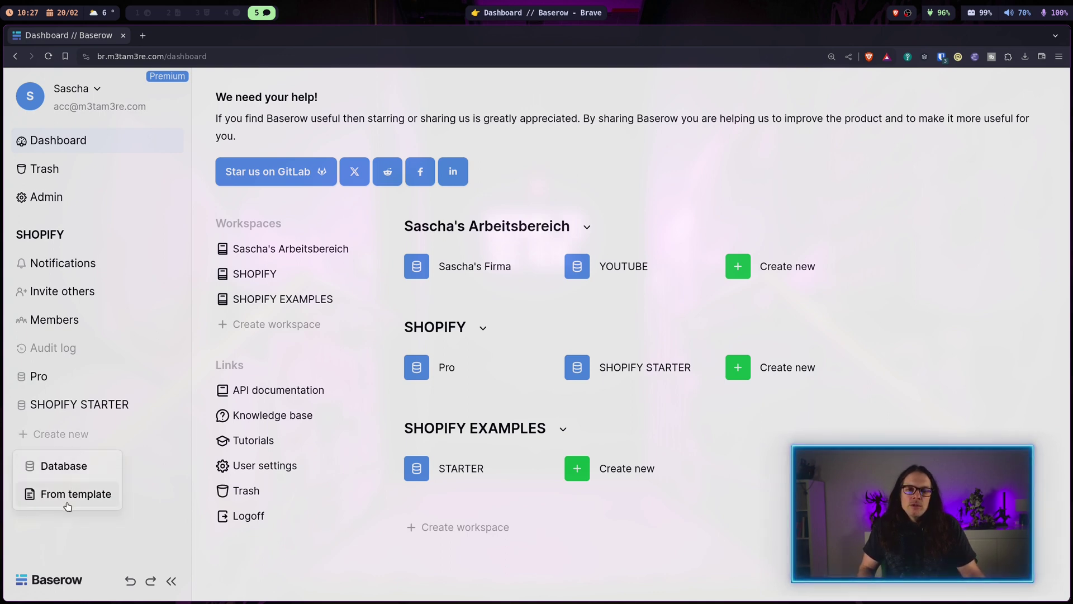
left_click(65, 501)
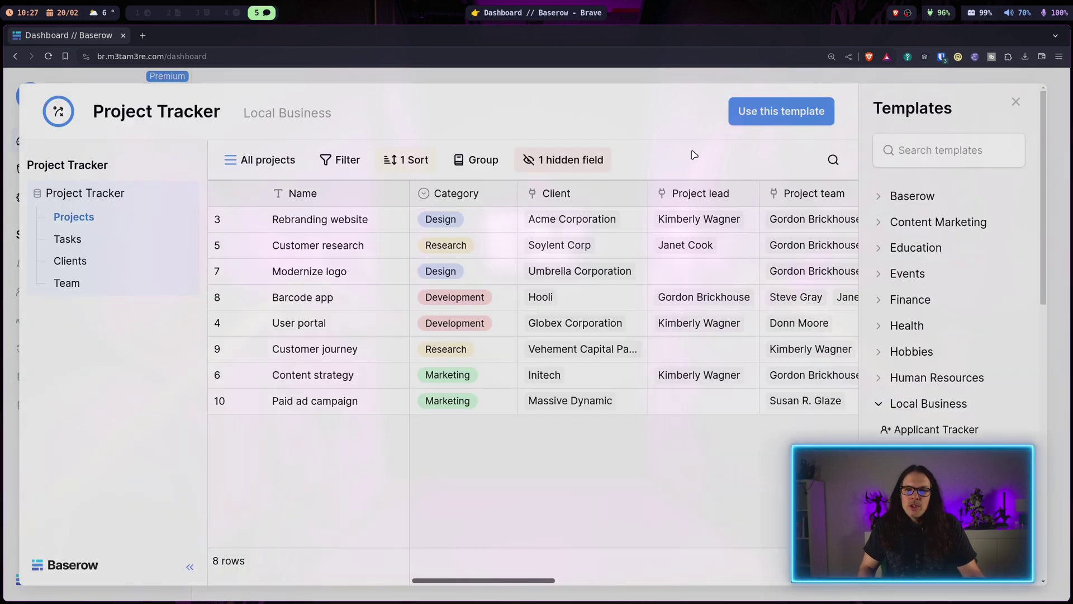
left_click(939, 222)
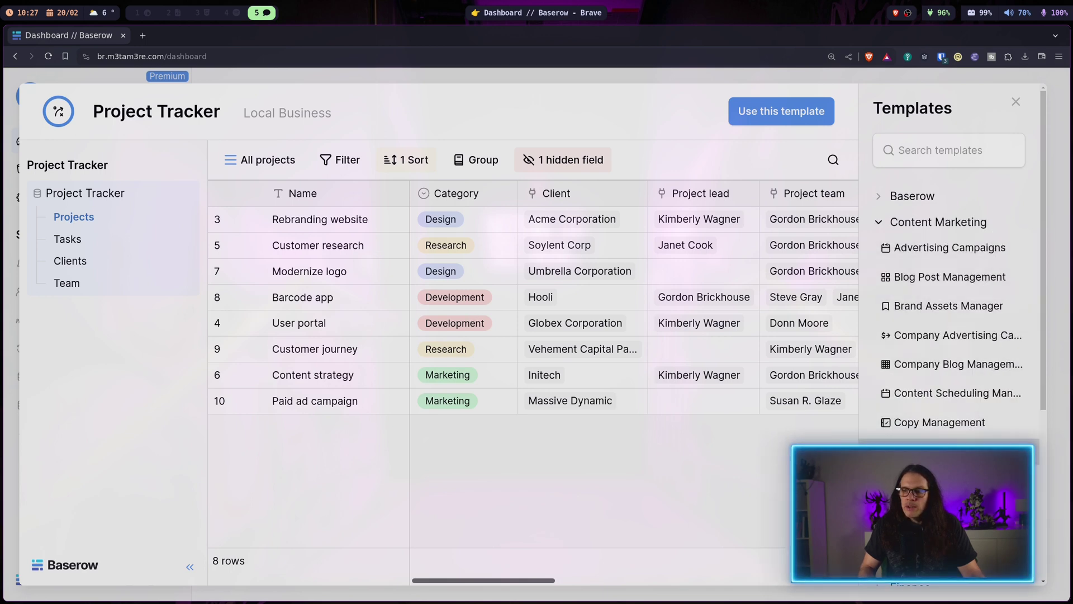
left_click(984, 451)
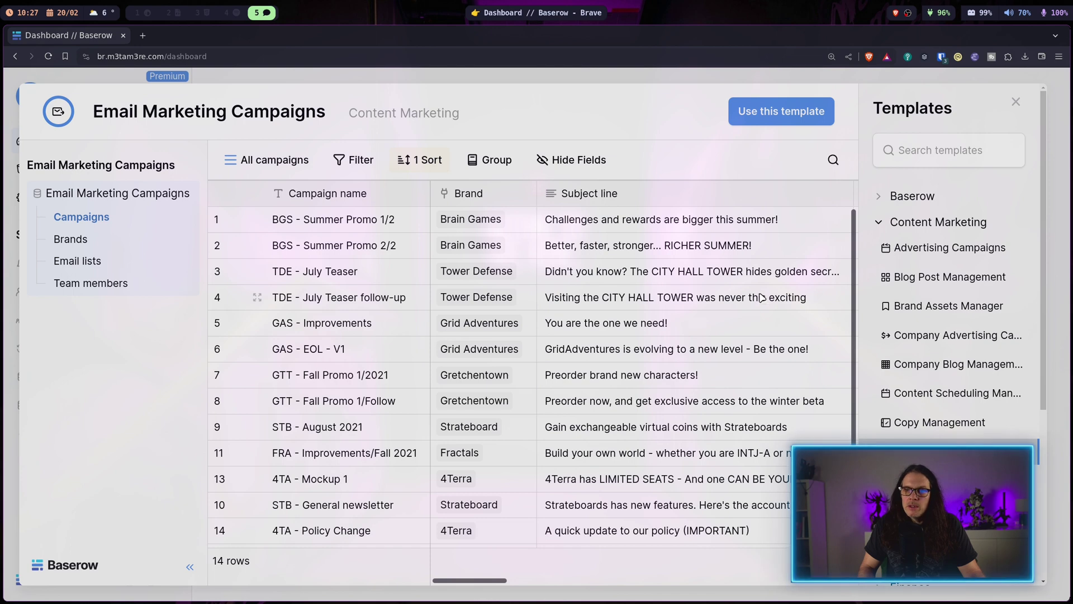
left_click(778, 123)
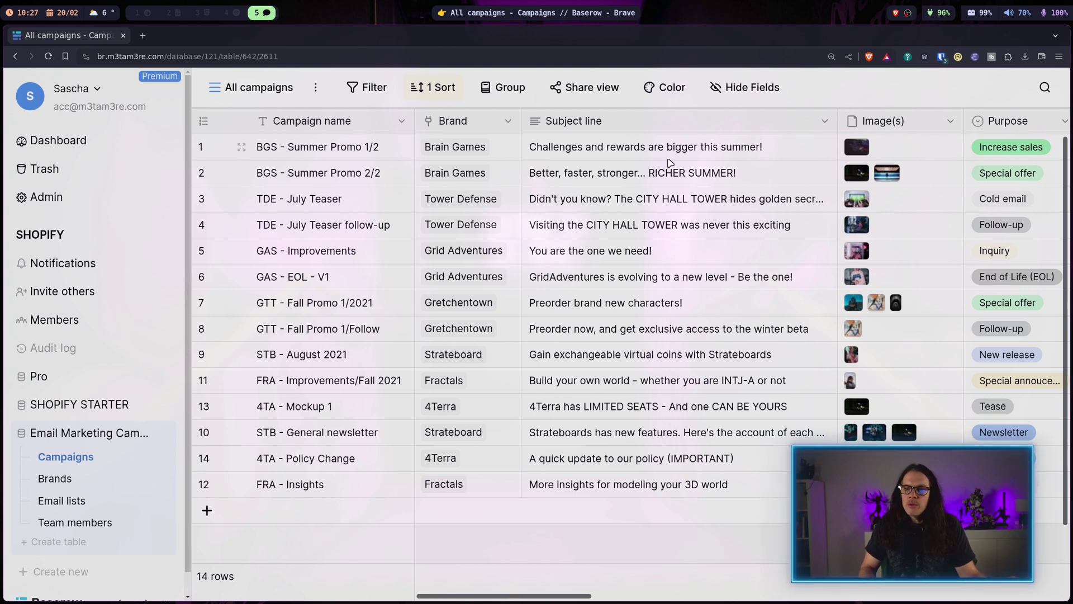
Rename the Campaigns table's first field to 'Campaign ID' and begin a new field left of Brand
scroll(699, 162, "right", 3)
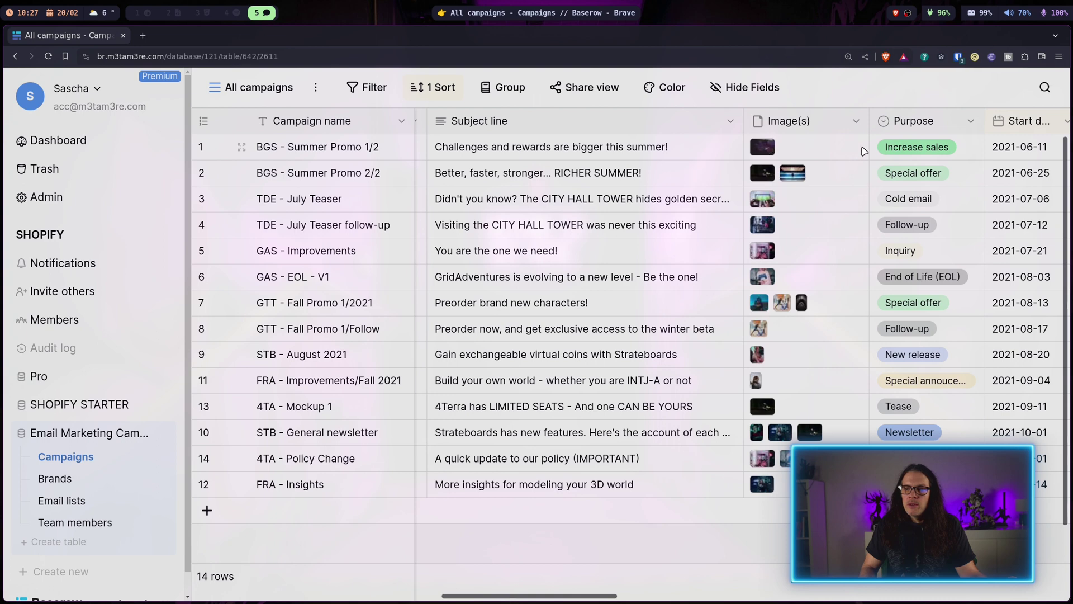
scroll(969, 164, "right", 2)
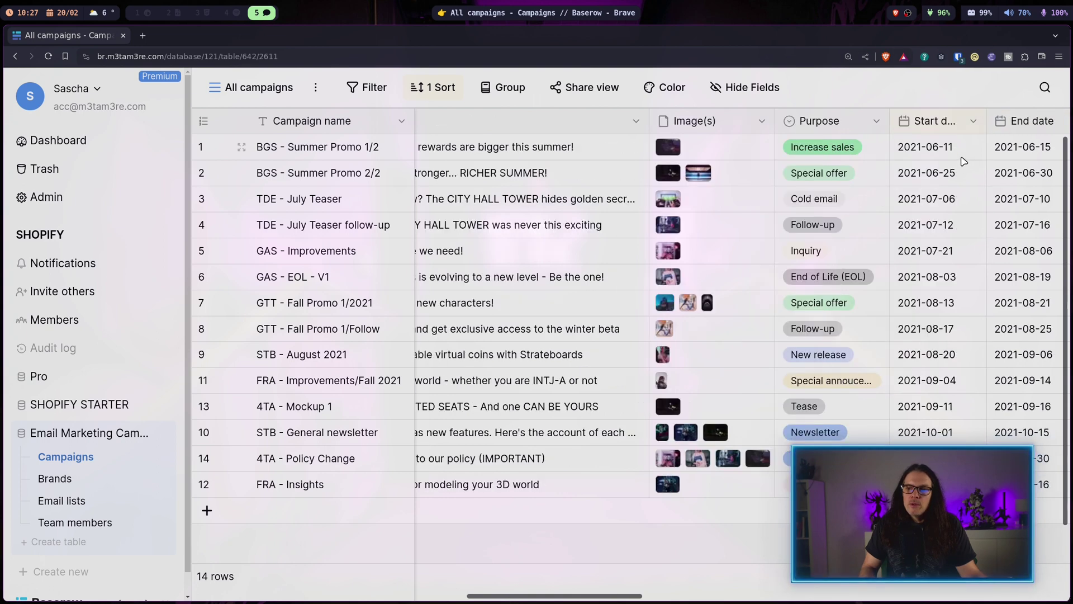
scroll(962, 161, "left", 5)
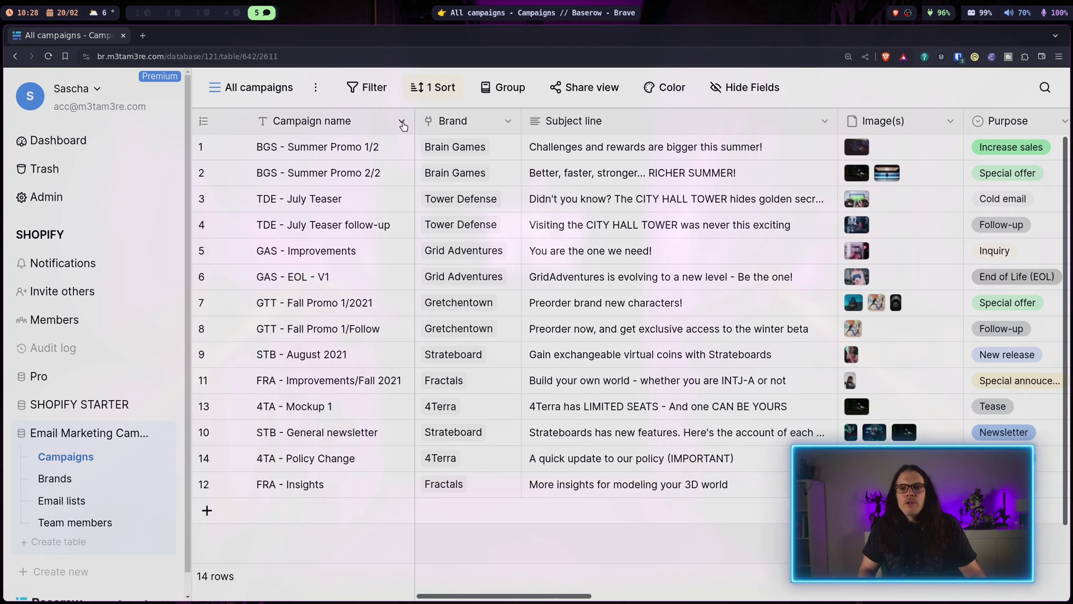
left_click(401, 121)
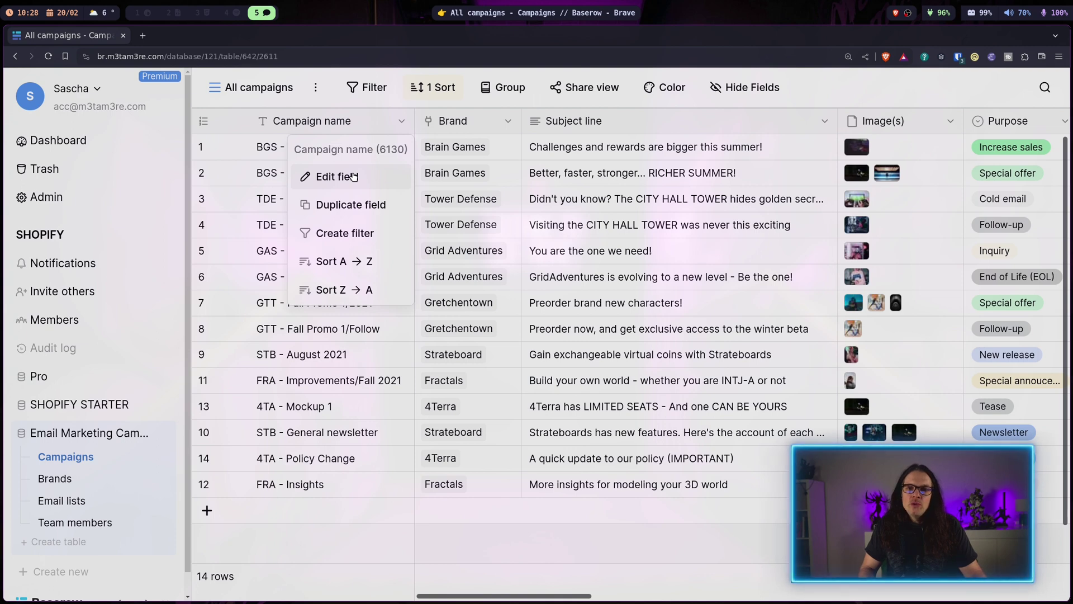
left_click(352, 177)
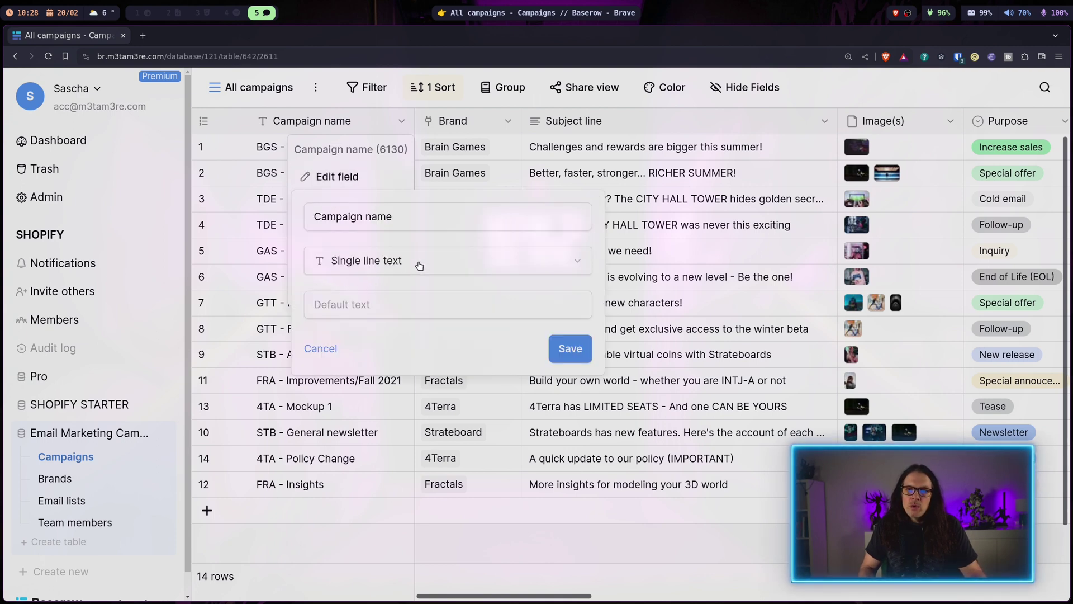
left_click(421, 222)
key("ctrl+a")
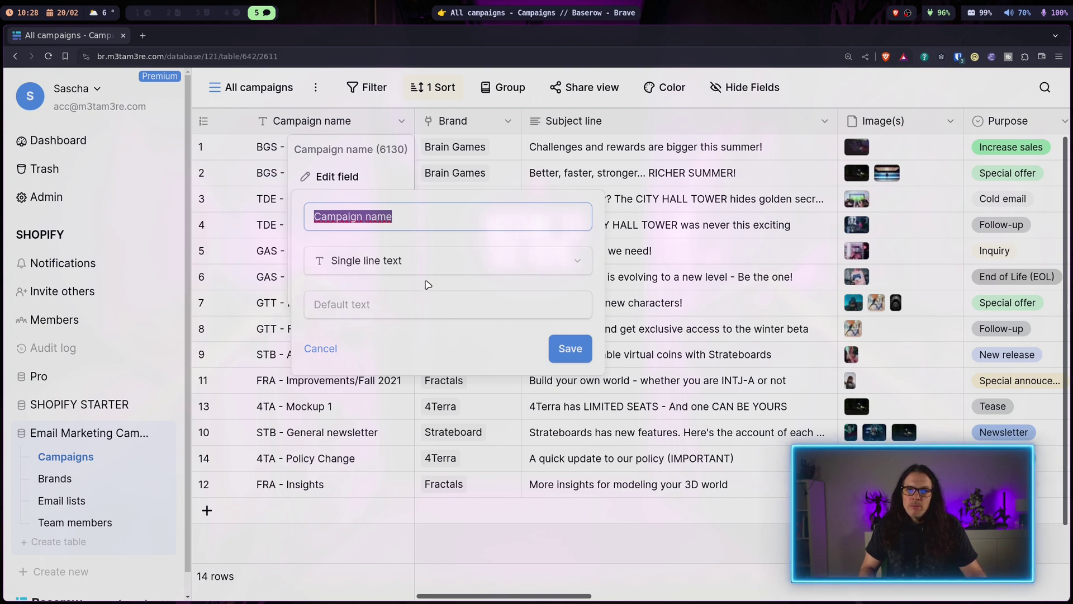
type("Campaig")
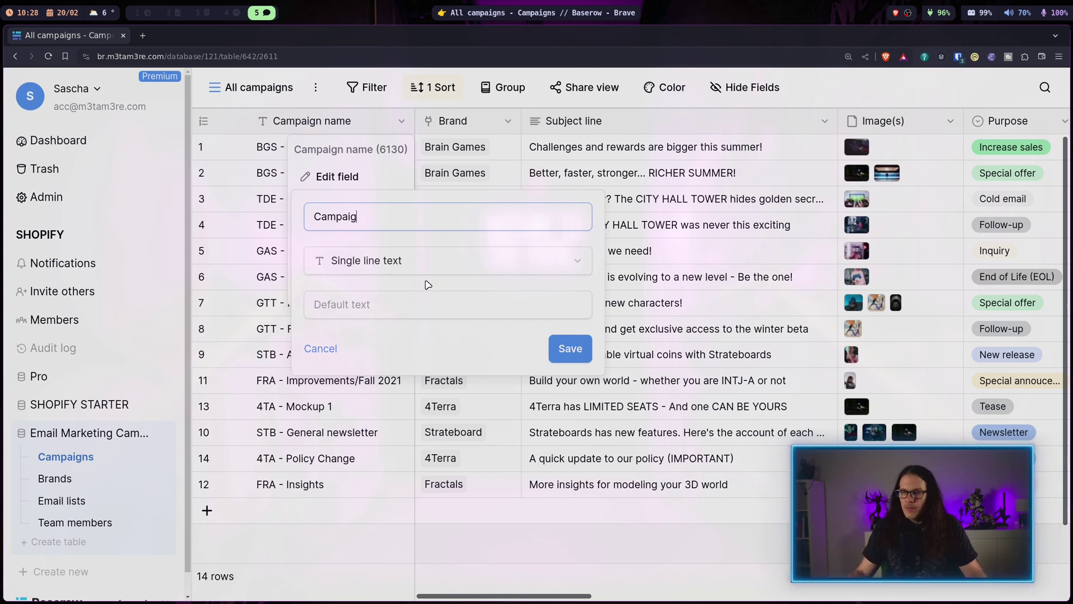
type("n ID")
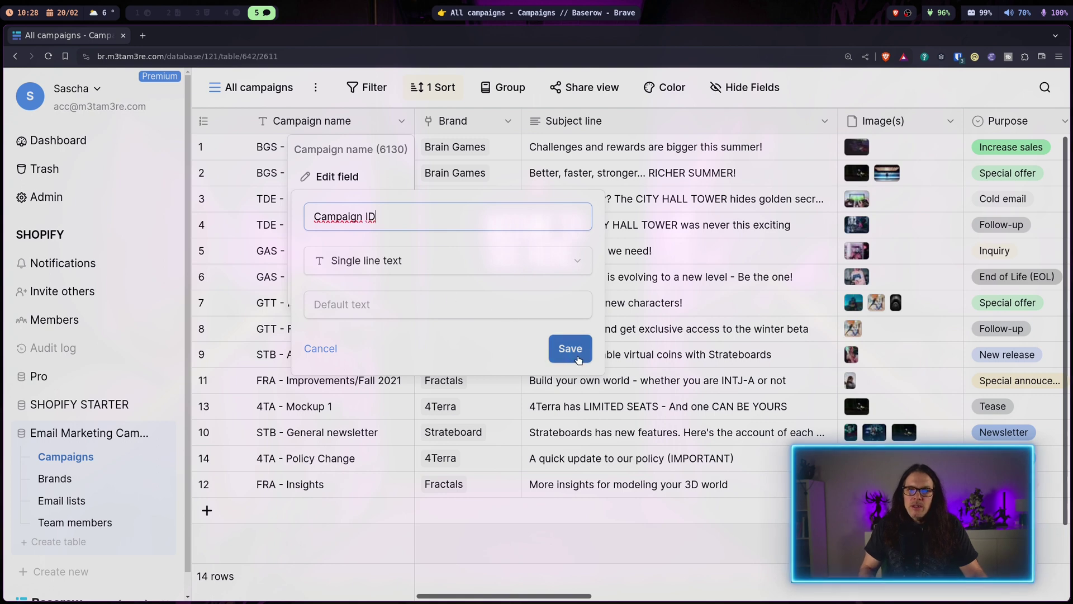
left_click(570, 348)
left_click(507, 120)
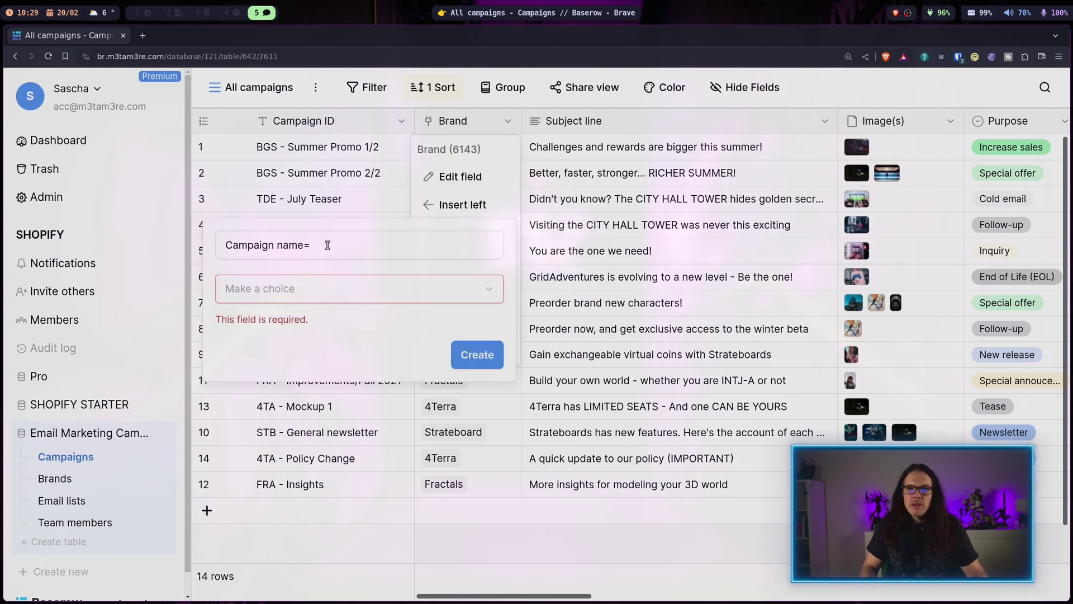
Add a single line text field named 'Campaign name' left of Brand
key("BackSpace")
left_click(318, 289)
left_click(312, 318)
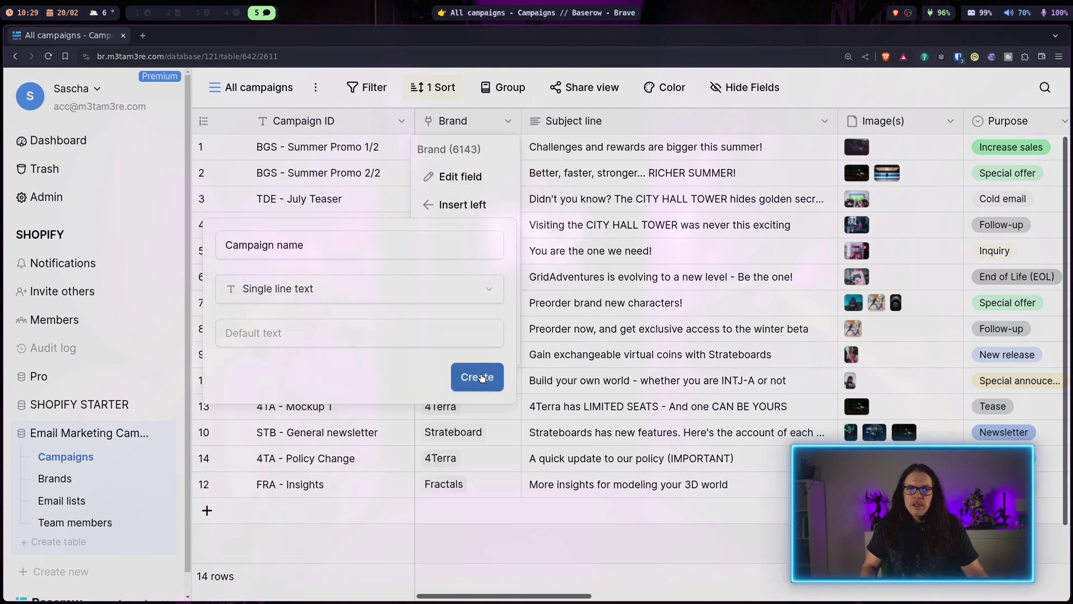
left_click(478, 378)
Copy all Campaign ID values into the new Campaign name column
left_click_drag(328, 151, 270, 492)
key("ctrl+c")
left_click_drag(492, 484, 492, 147)
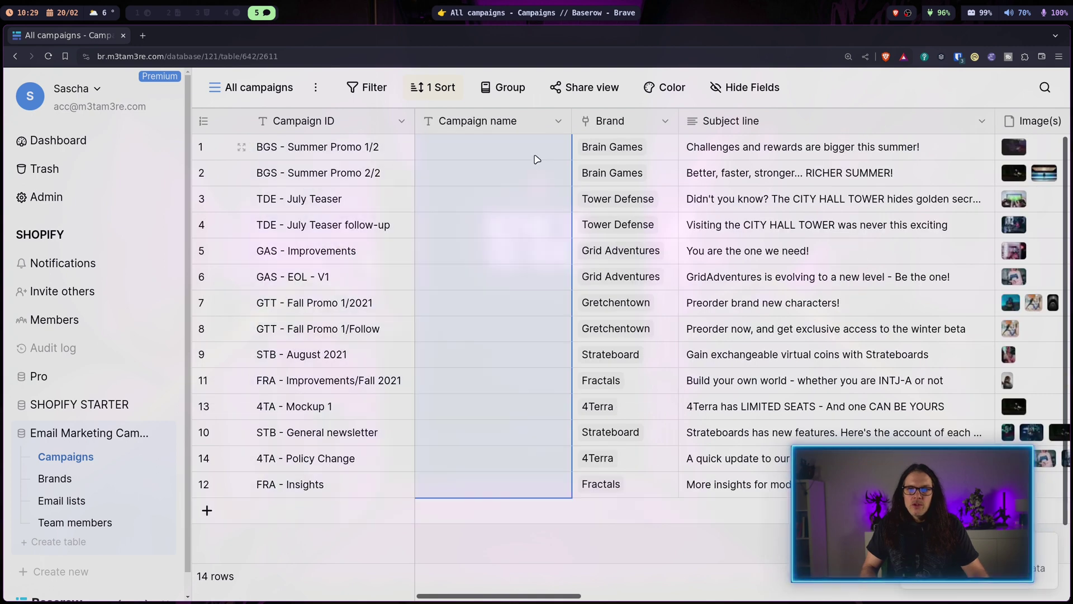
key("ctrl+v")
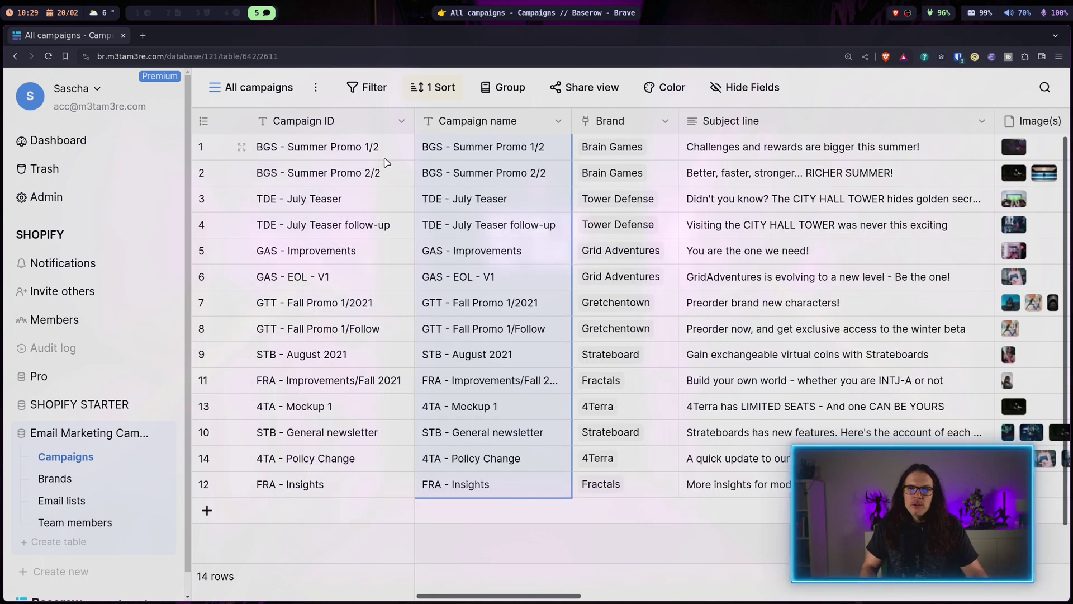
Change the first two Campaign IDs to slug values, correcting row 2's number to 2
left_click(385, 157)
key("ctrl+v")
left_click(383, 175)
key("ctrl+v")
double_click(361, 179)
key("BackSpace")
type("2")
key("Return")
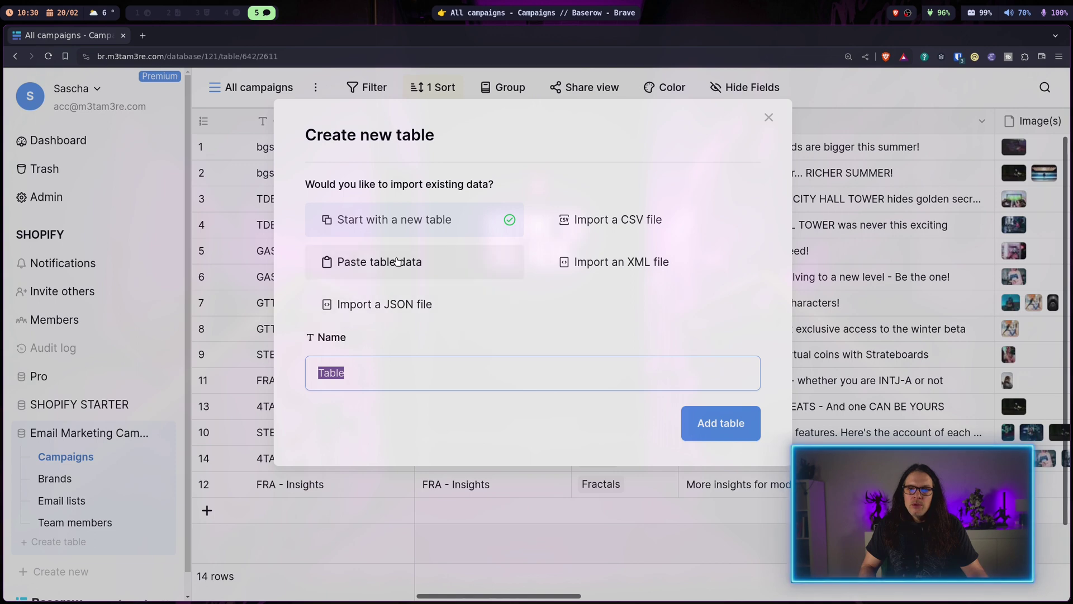
Create table 'Sales' from pasted headers Order ID, Campaign, Content, Medium, Source, Term, Revenue
left_click(396, 261)
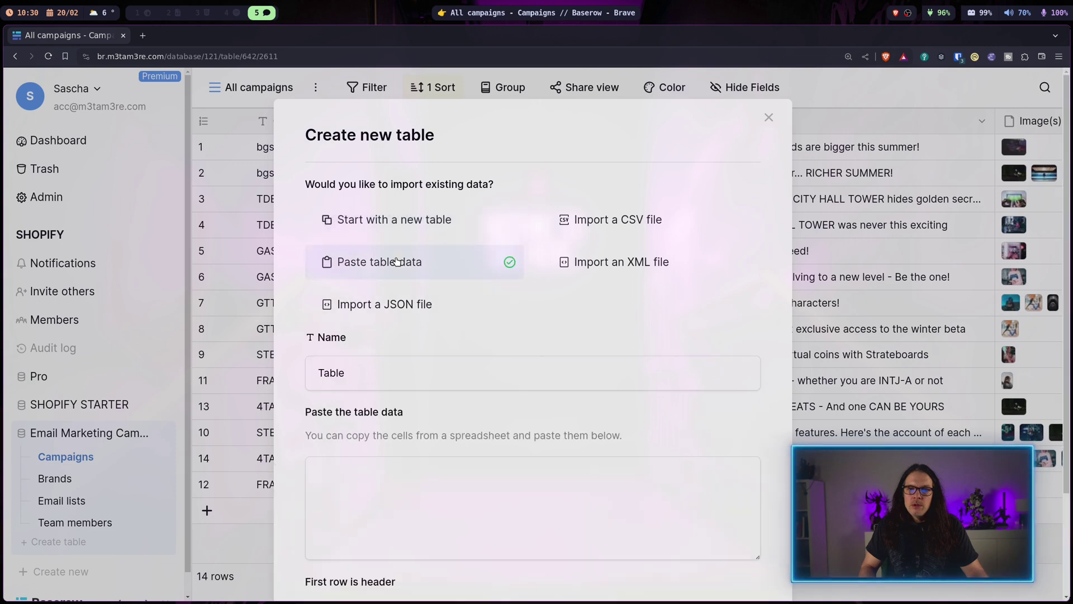
left_click_drag(378, 378, 280, 367)
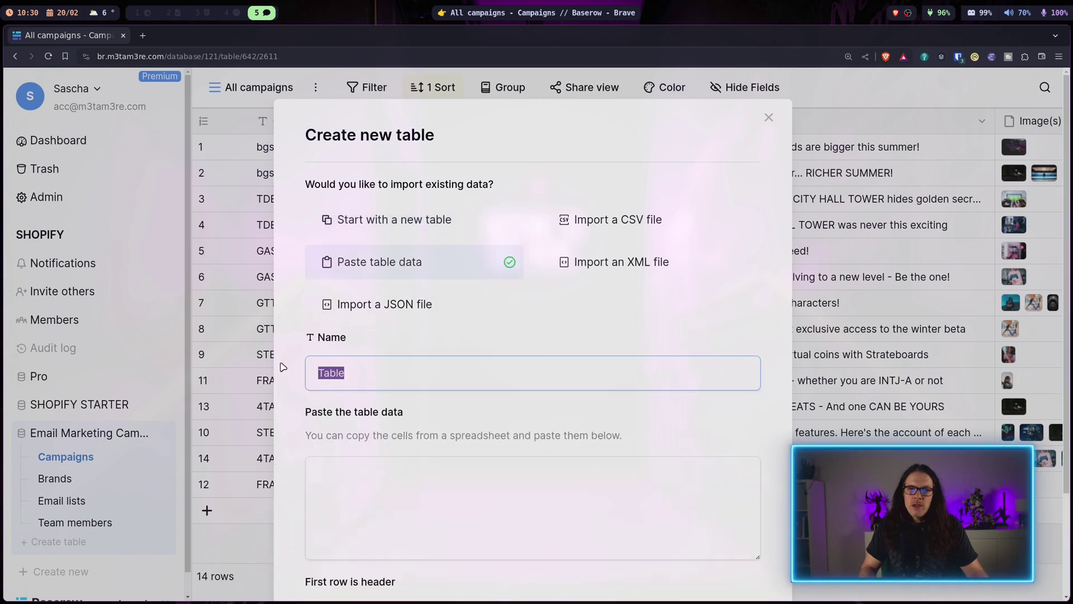
type("Sales")
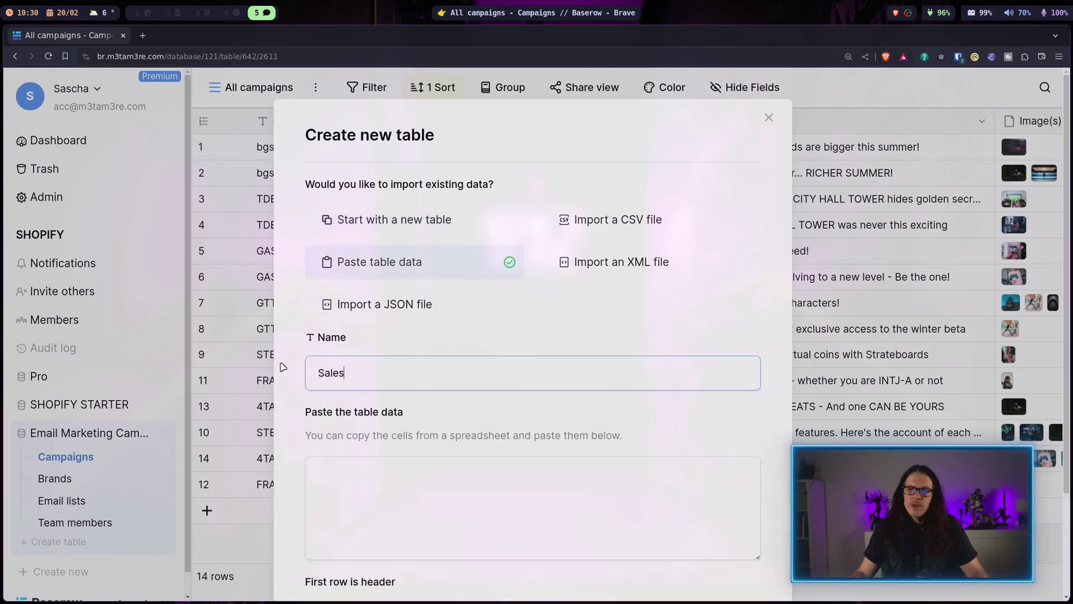
key("super+1")
key("super+5")
key("ctrl+v")
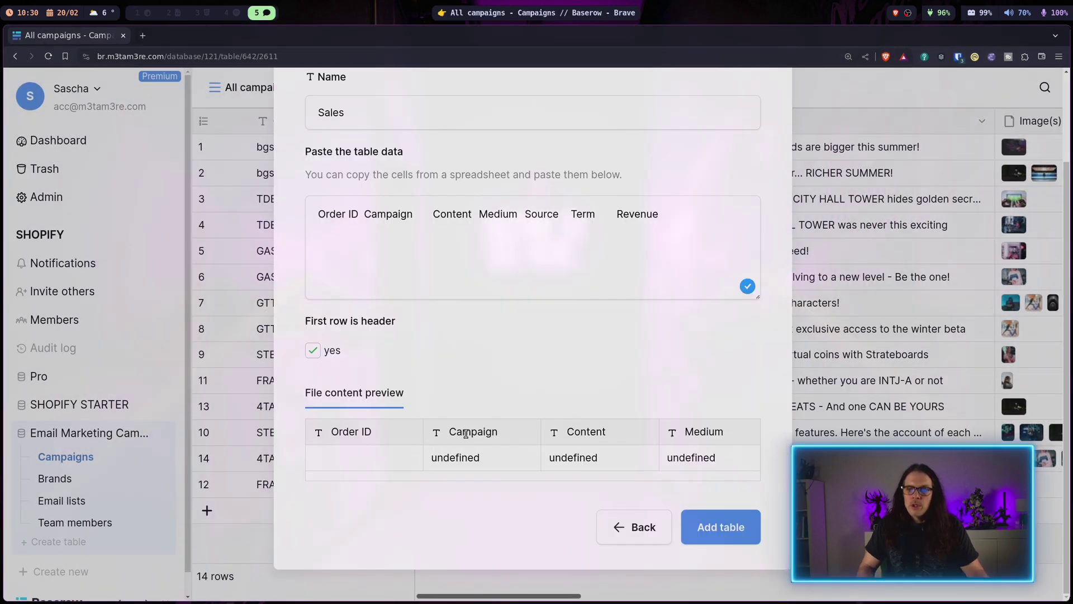
scroll(468, 435, "right", 2)
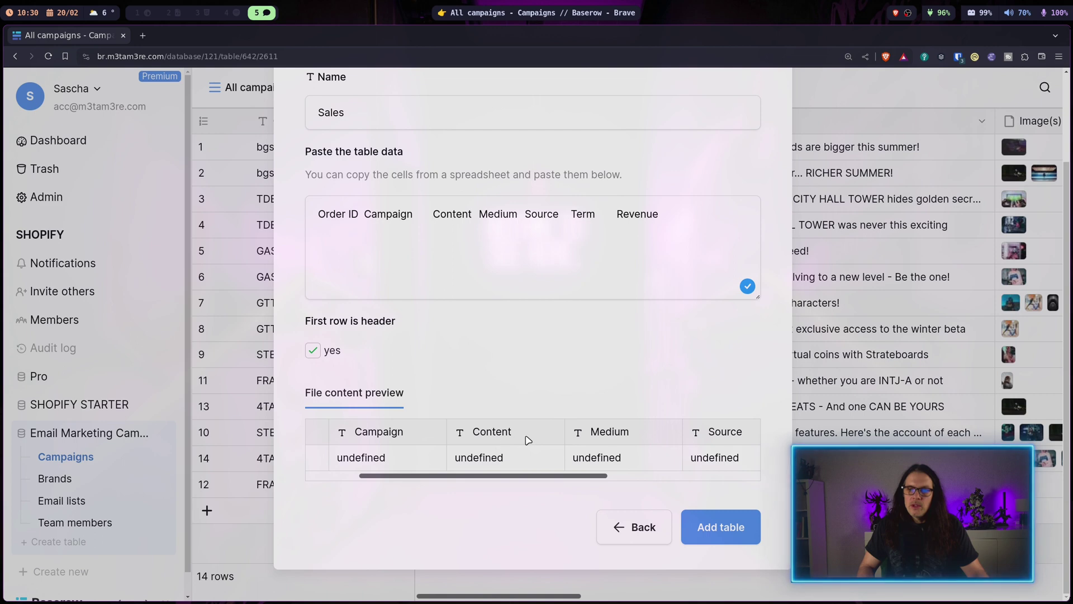
scroll(637, 441, "right", 2)
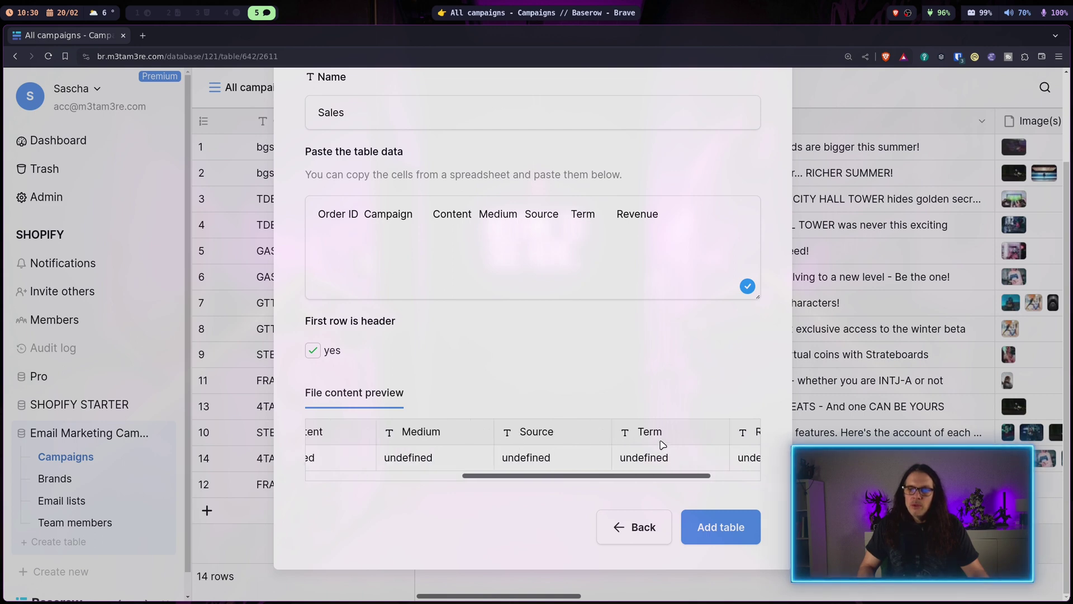
scroll(659, 442, "right", 2)
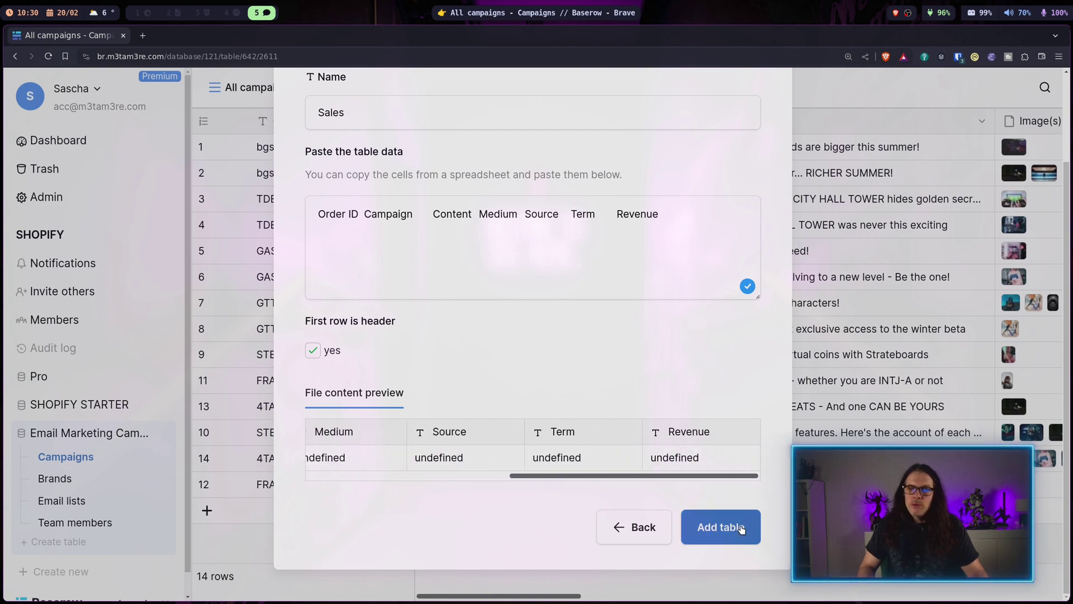
left_click(741, 529)
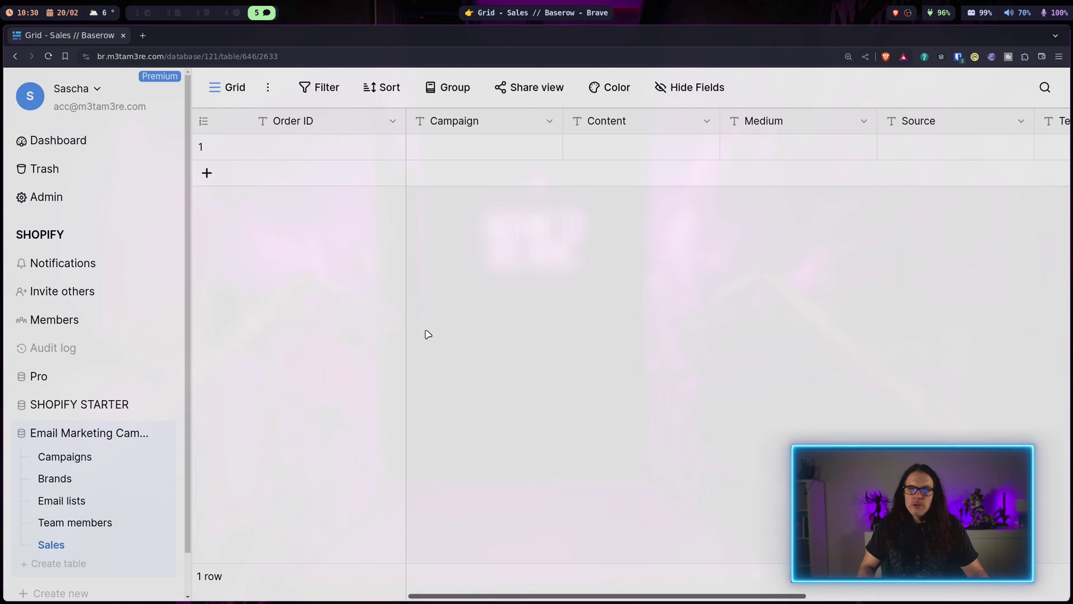
Change Revenue's type to Number with 1.00 decimal places and negative values allowed
scroll(428, 334, "right", 5)
left_click(959, 120)
left_click(910, 177)
left_click(781, 267)
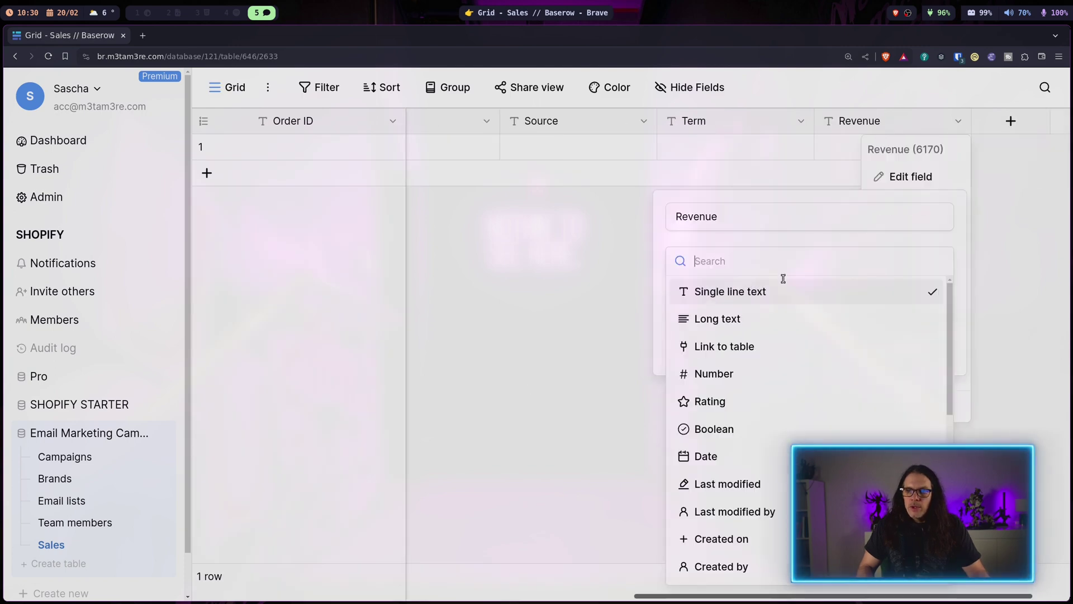
left_click(794, 376)
left_click(783, 325)
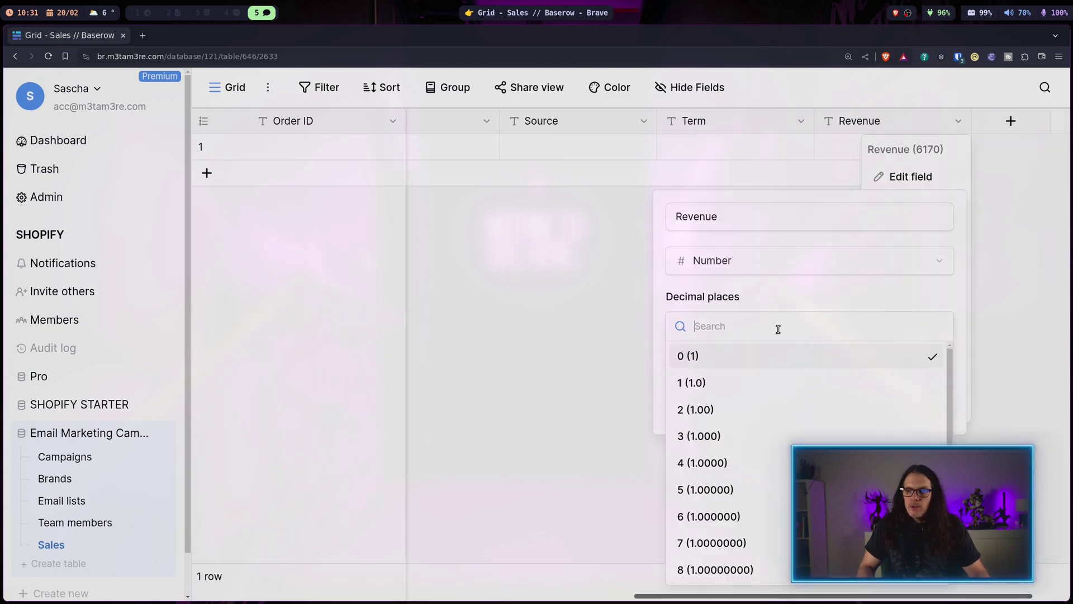
left_click(746, 410)
left_click(723, 369)
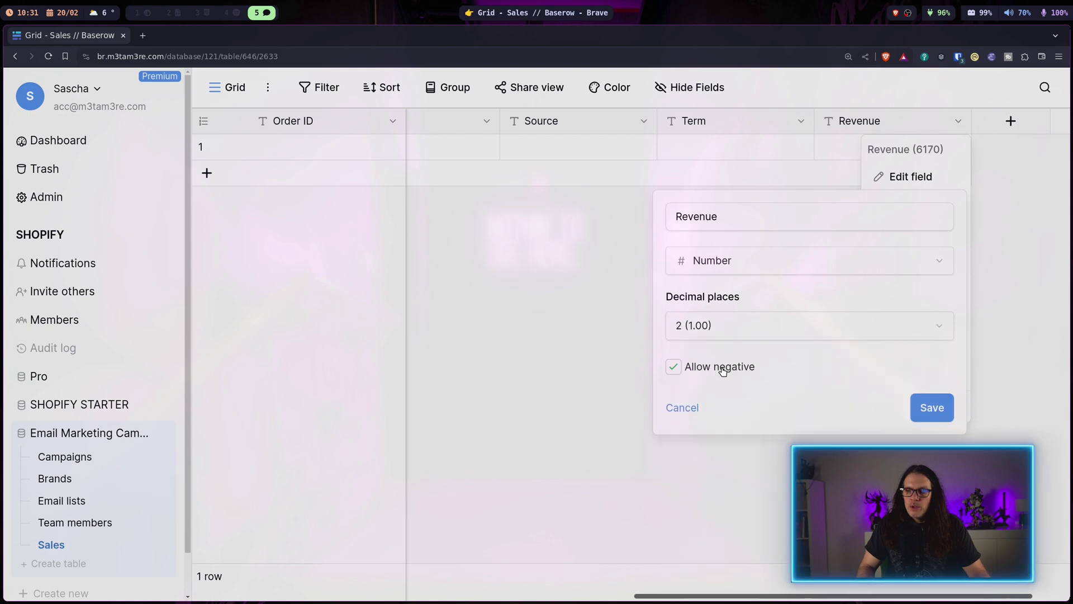
left_click(932, 407)
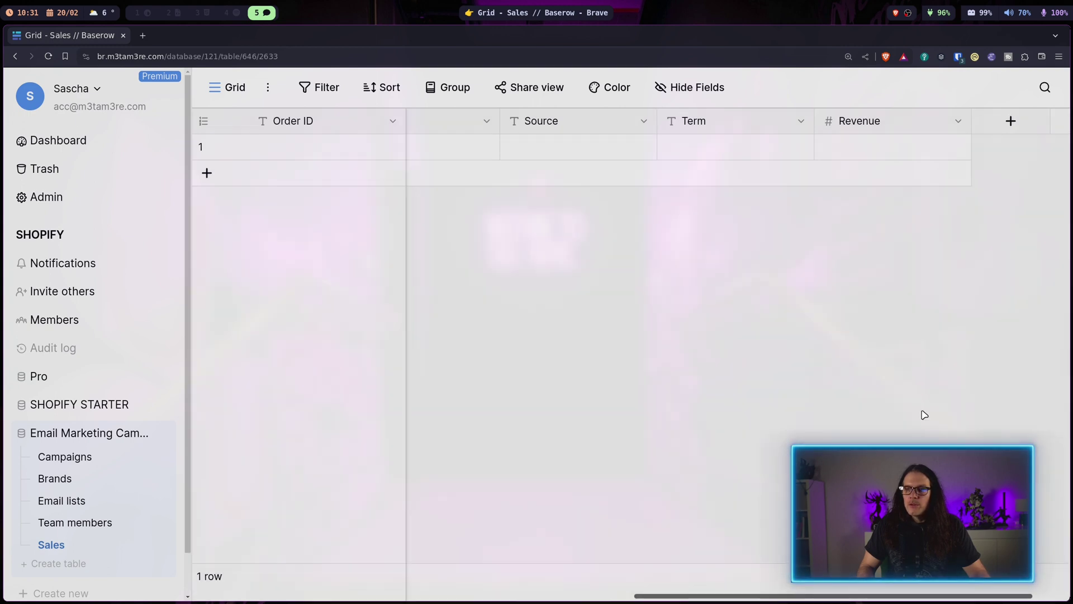
Convert the Sales Campaign field into a Link to table field pointing to Campaigns
left_click(549, 122)
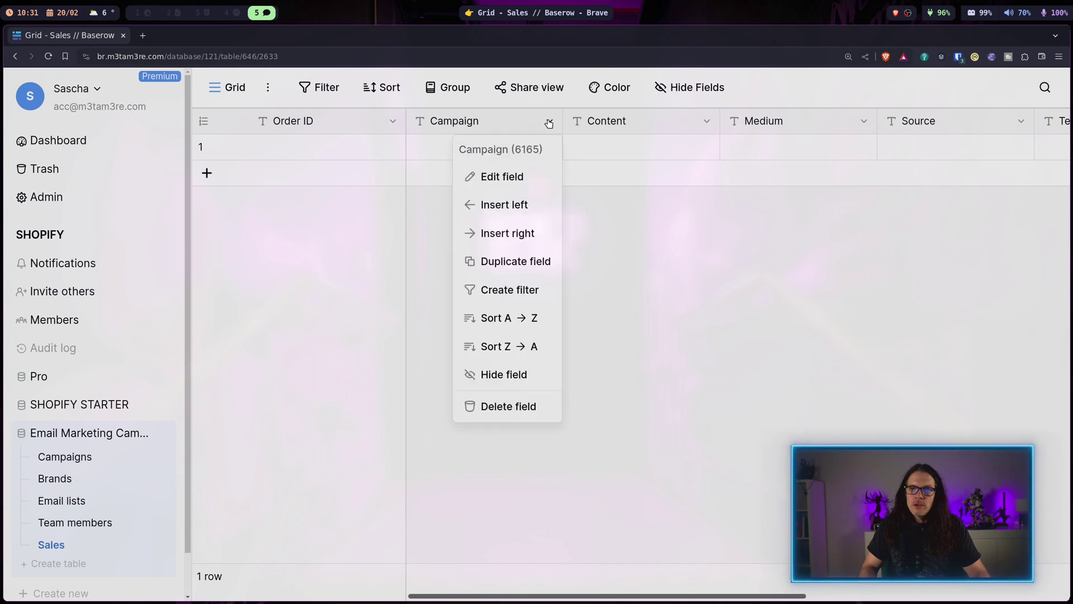
left_click(514, 176)
left_click(570, 262)
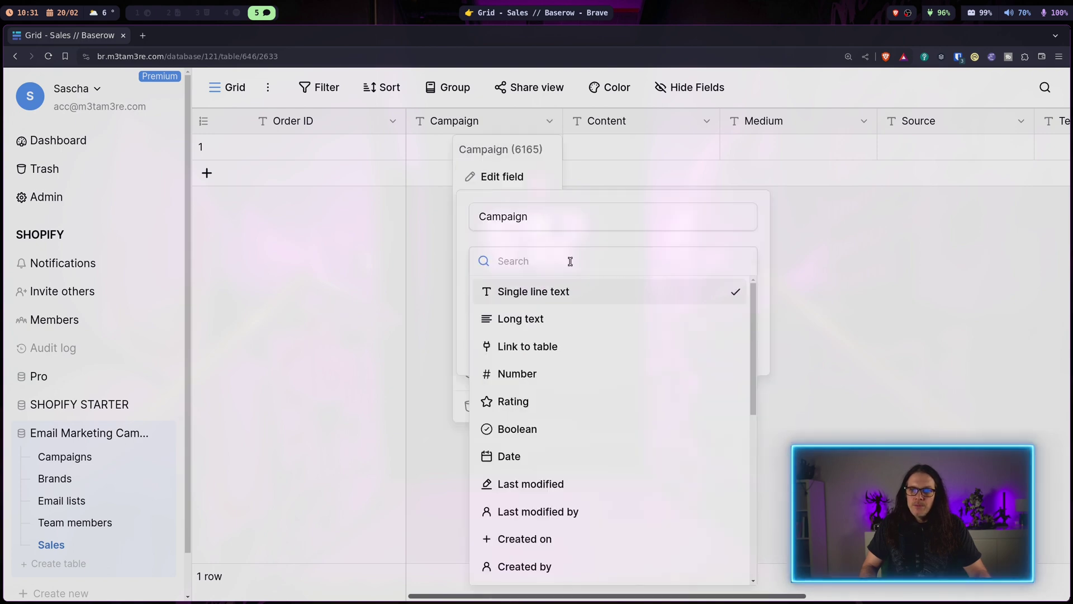
type("link")
left_click(570, 290)
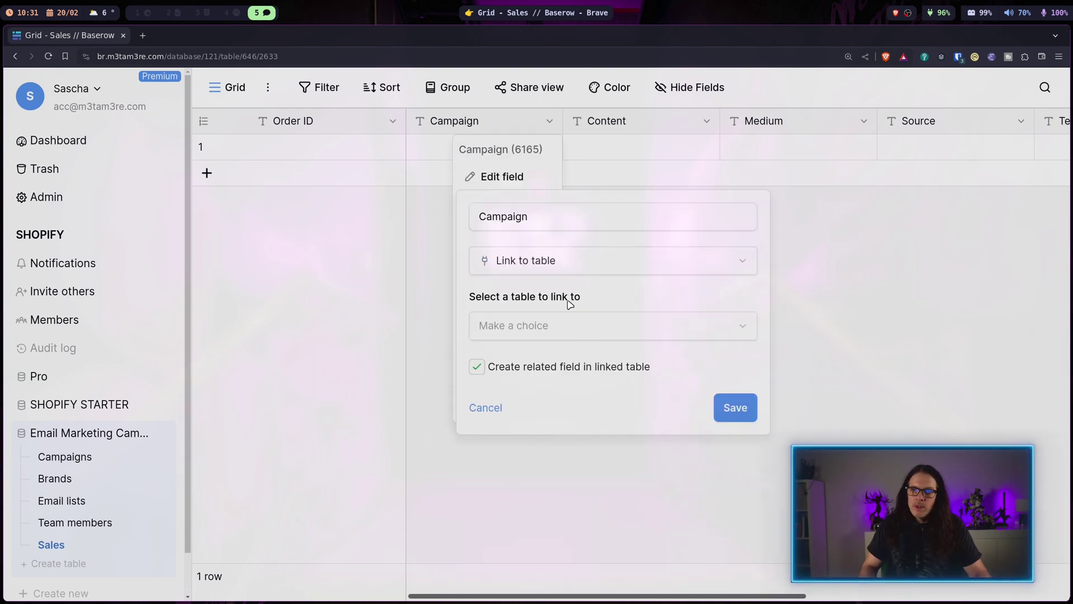
left_click(554, 327)
left_click(520, 354)
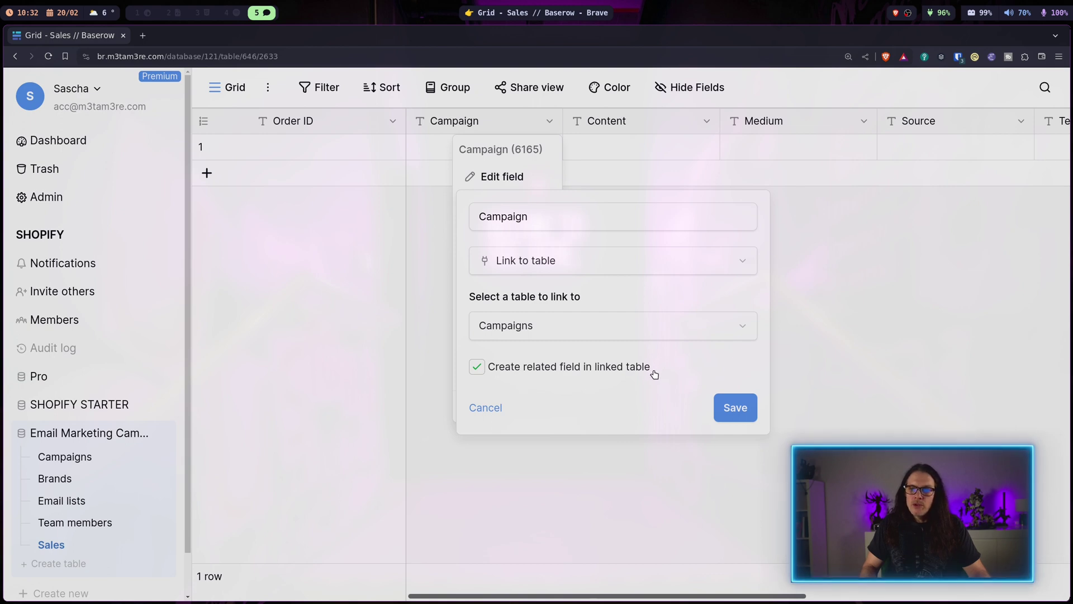
left_click(734, 408)
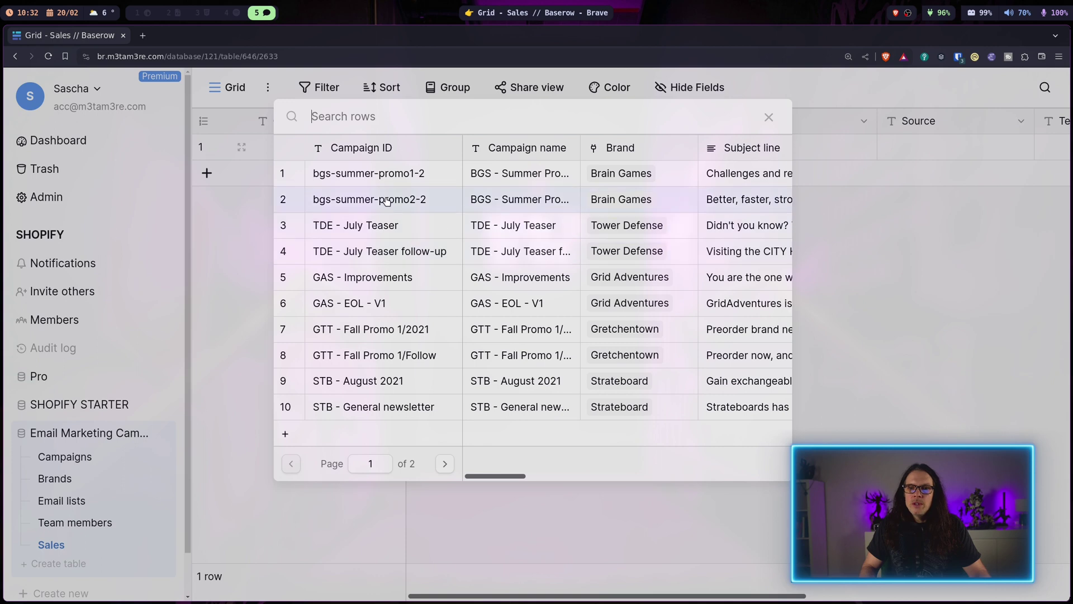
Link the first sale to bgs-summer-promo1-2, give it Order ID 12334, and add a second row
left_click(362, 179)
left_click(298, 151)
type("12334")
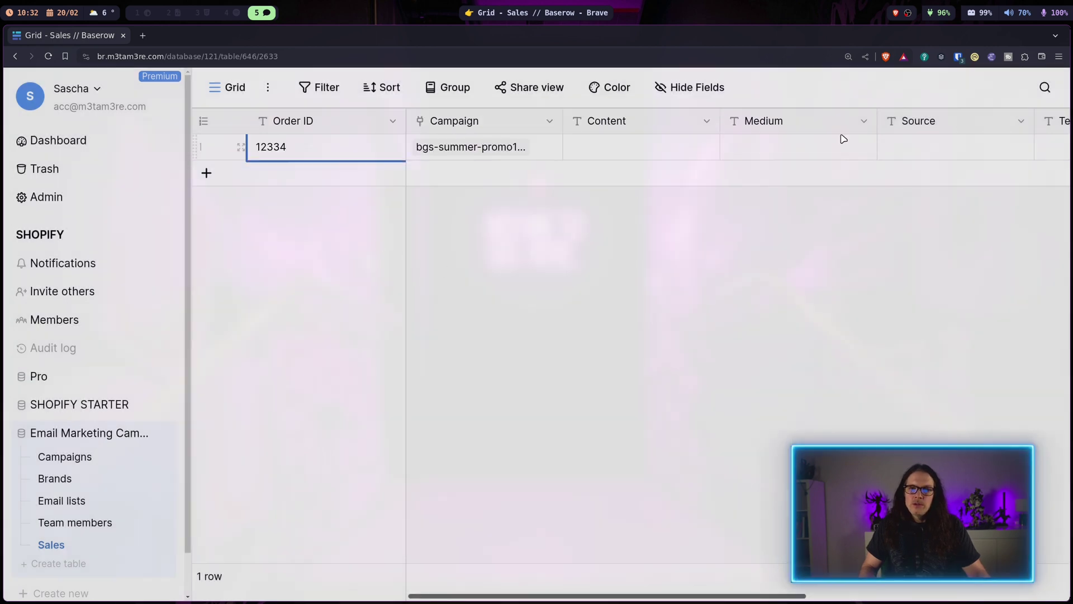
scroll(892, 145, "right", 5)
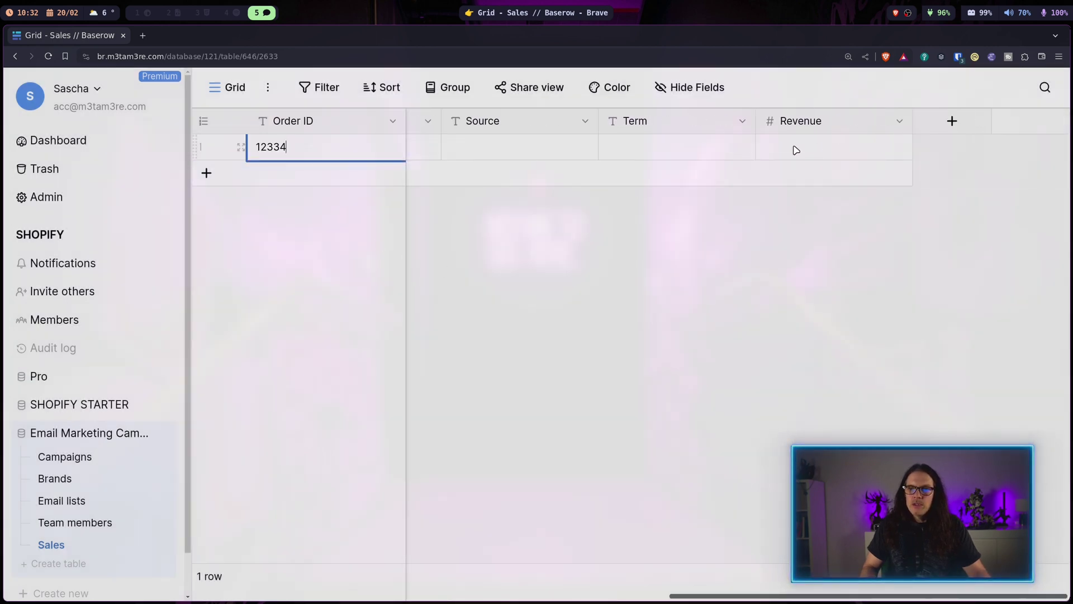
scroll(585, 153, "left", 5)
left_click(279, 173)
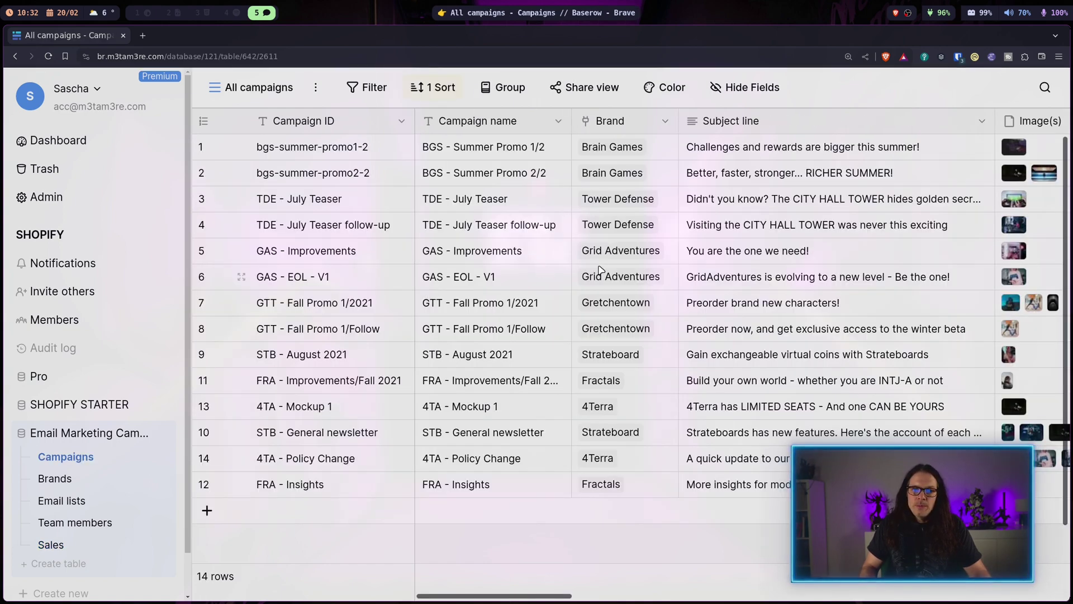
scroll(614, 246, "right", 6)
scroll(650, 225, "right", 5)
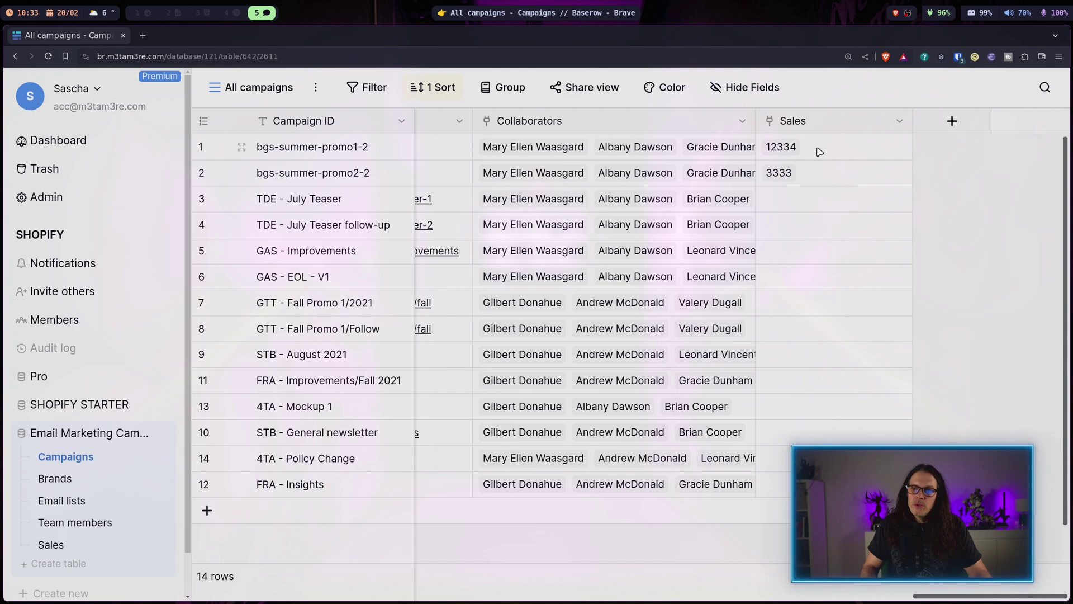
scroll(819, 151, "left", 3)
scroll(641, 162, "left", 6)
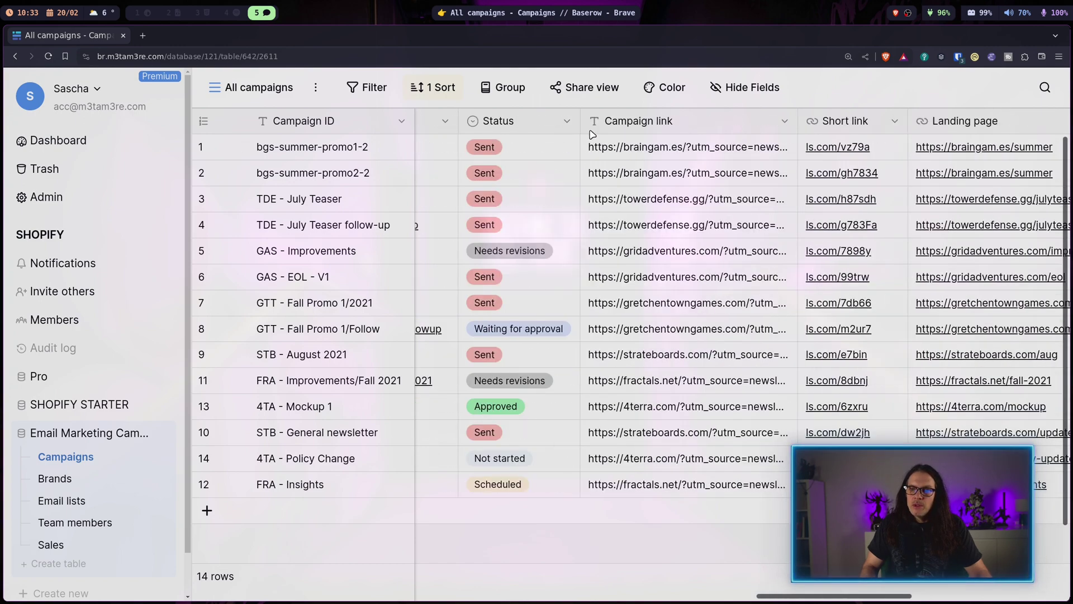
left_click(567, 120)
Insert a field named 'Revenue' right of Status and set its type to Rollup
left_click(525, 233)
type("Revenue")
left_click(625, 327)
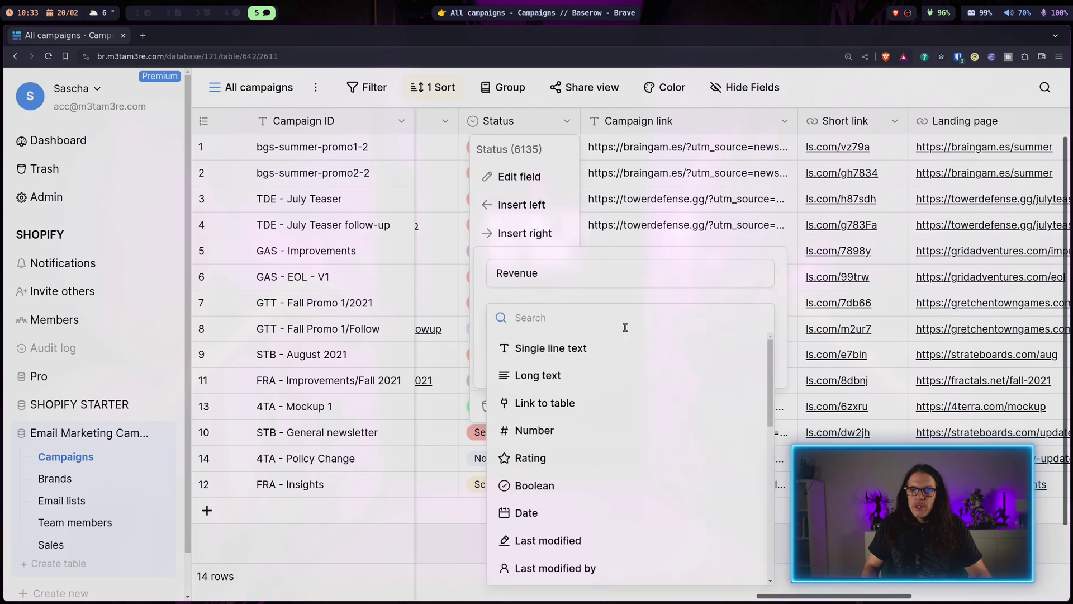
scroll(643, 363, "down", 10)
left_click(618, 383)
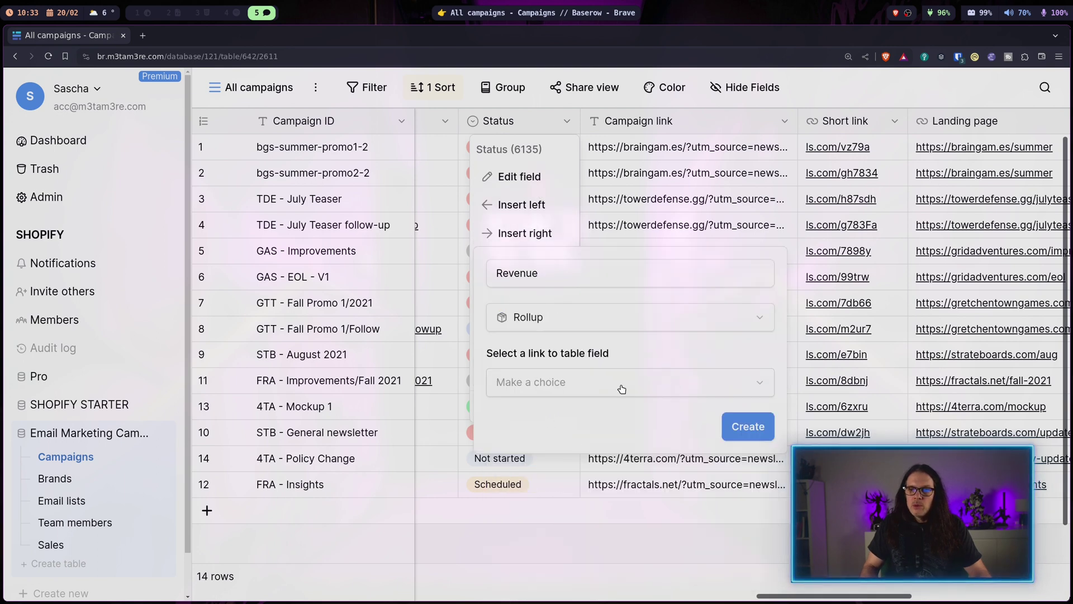
Configure the rollup: Sales link, Revenue field, sum function, 2 decimal places
left_click(622, 388)
left_click(525, 496)
left_click(644, 447)
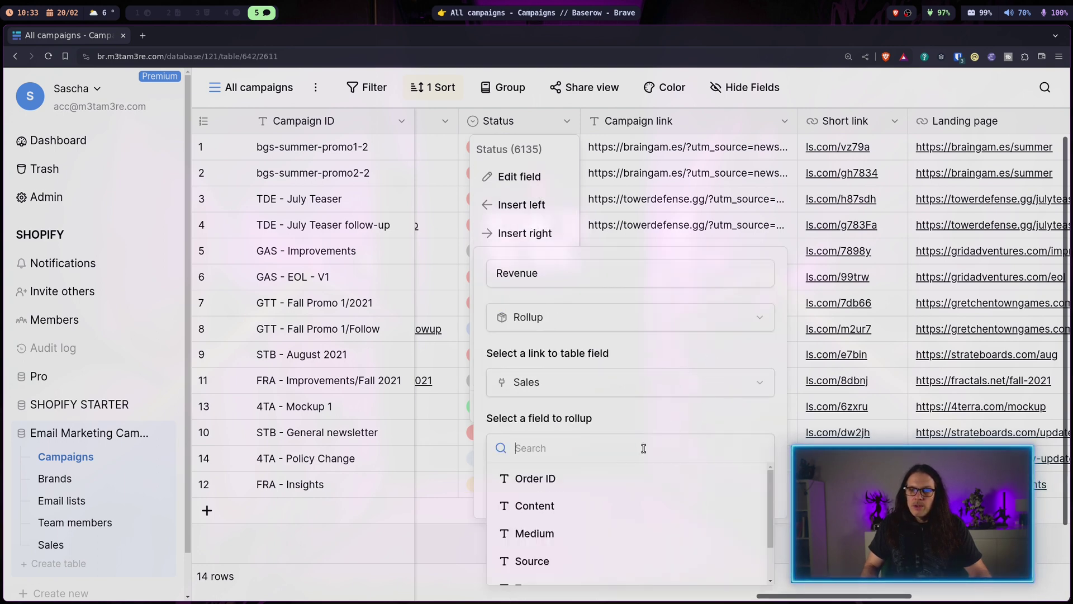
left_click(649, 478)
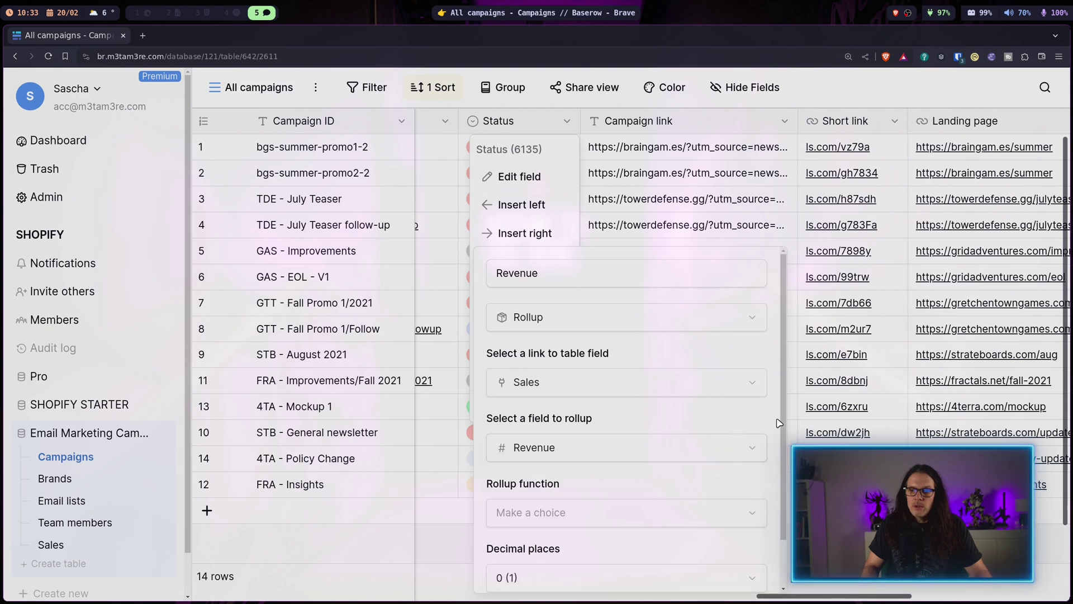
scroll(786, 433, "down", 2)
left_click(721, 458)
left_click(623, 568)
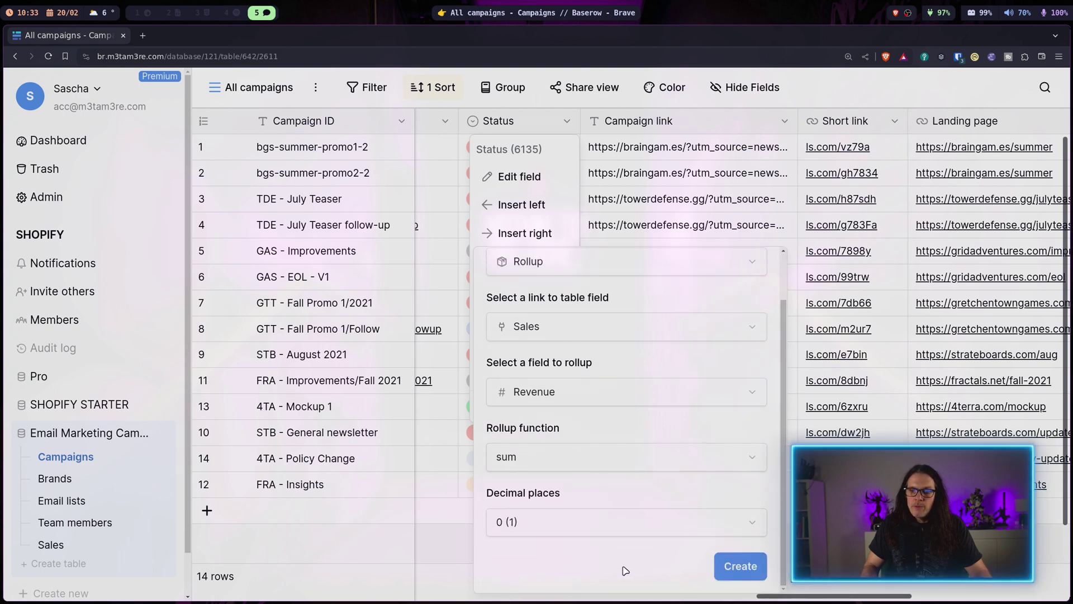
left_click(573, 524)
scroll(577, 554, "down", 1)
left_click(559, 579)
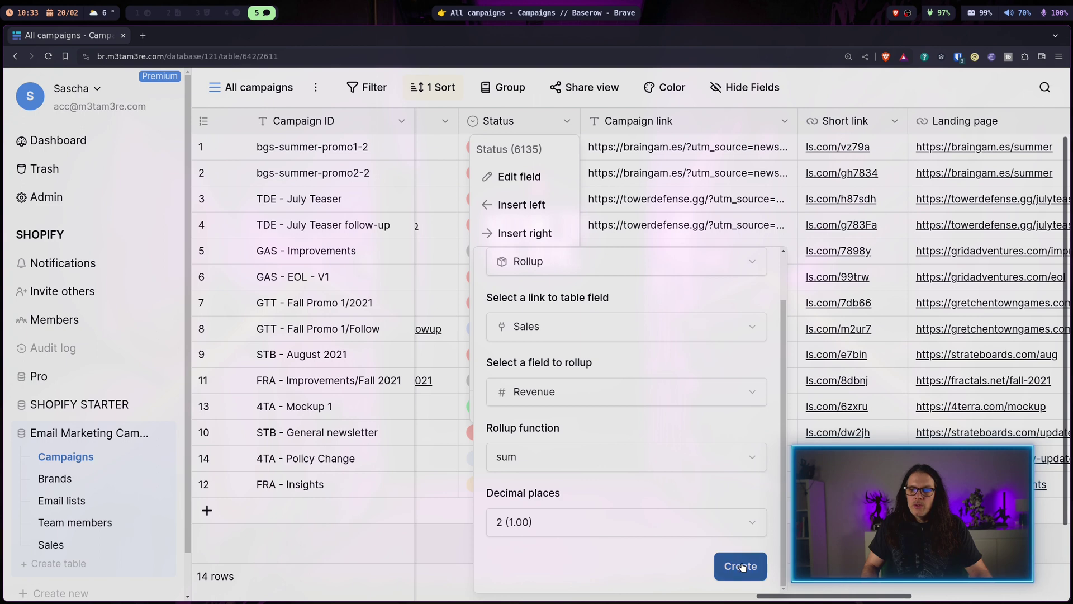
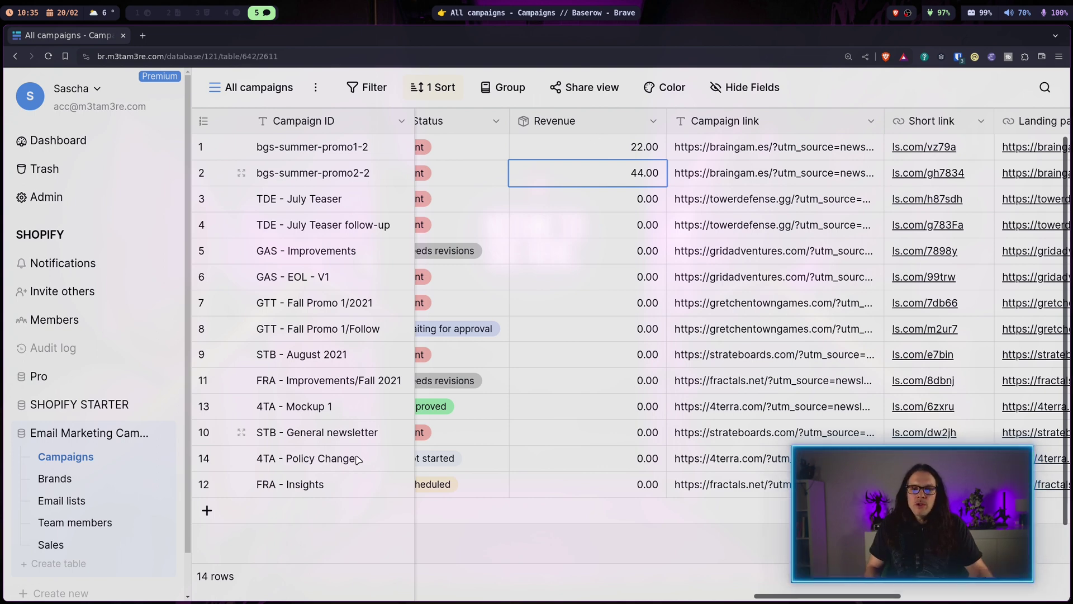
Add a Sales row for order 4444 linked to a campaign with revenue 13
left_click(58, 546)
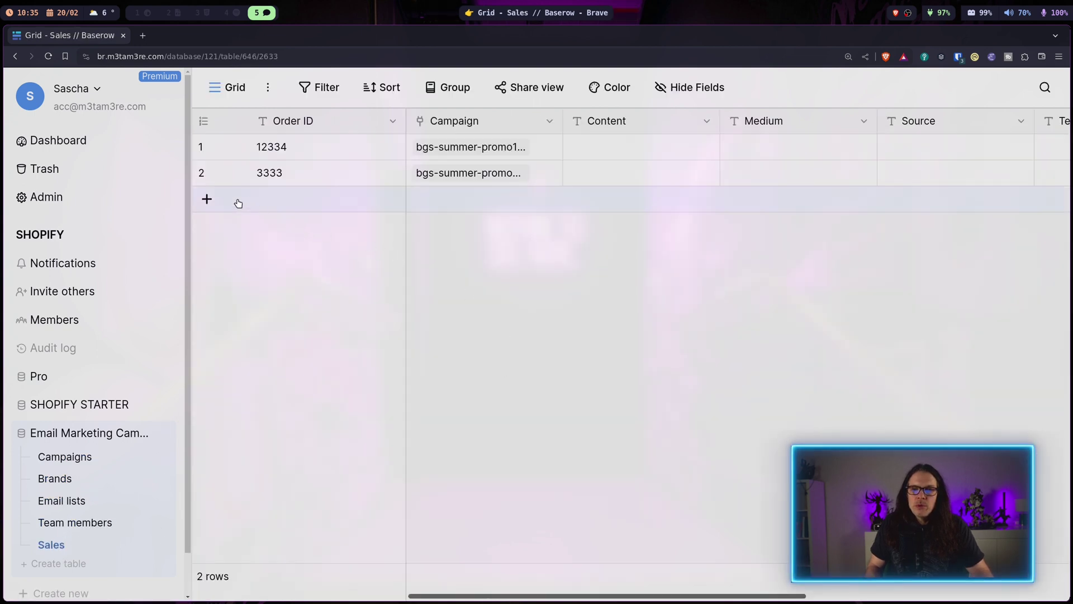
left_click(205, 203)
type("4444")
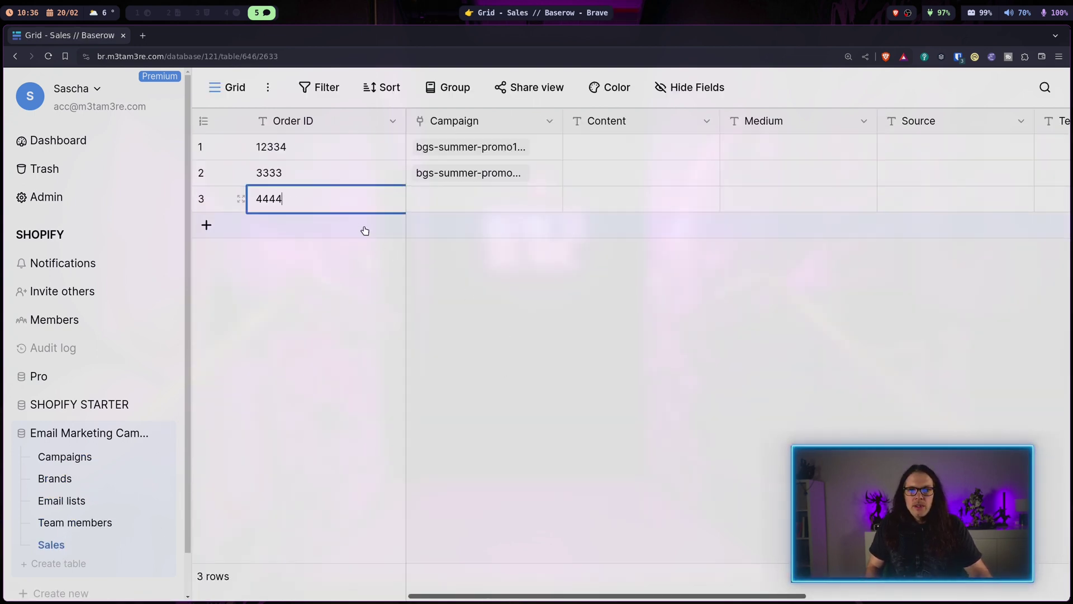
key("Return")
double_click(448, 205)
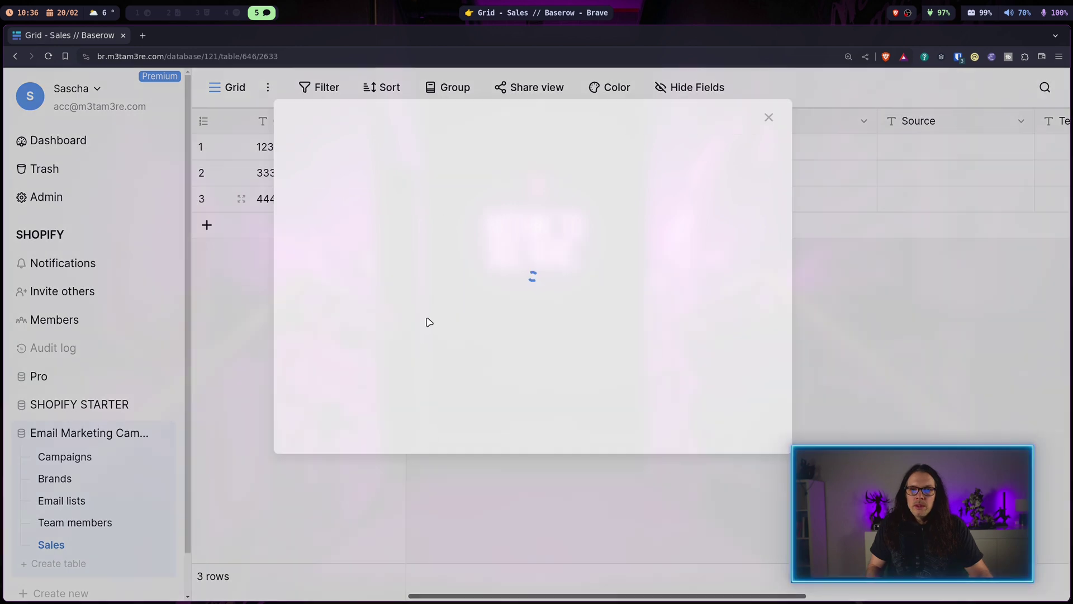
key("Escape")
scroll(592, 201, "right", 5)
left_click(870, 196)
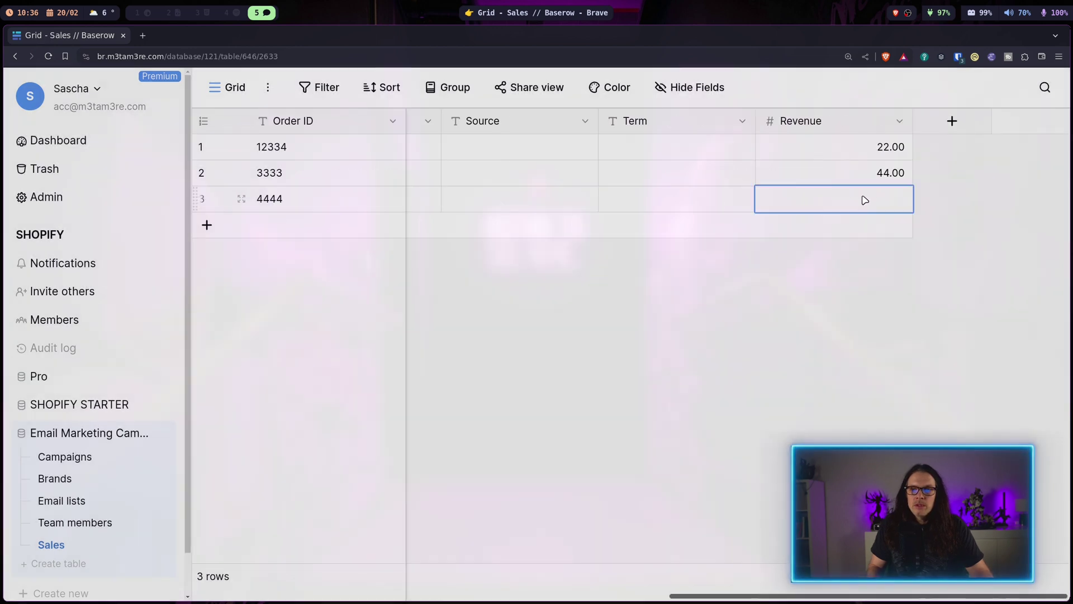
type("13")
key("Return")
Check in Campaigns that the second summer promo's revenue is now 57.00
left_click(93, 462)
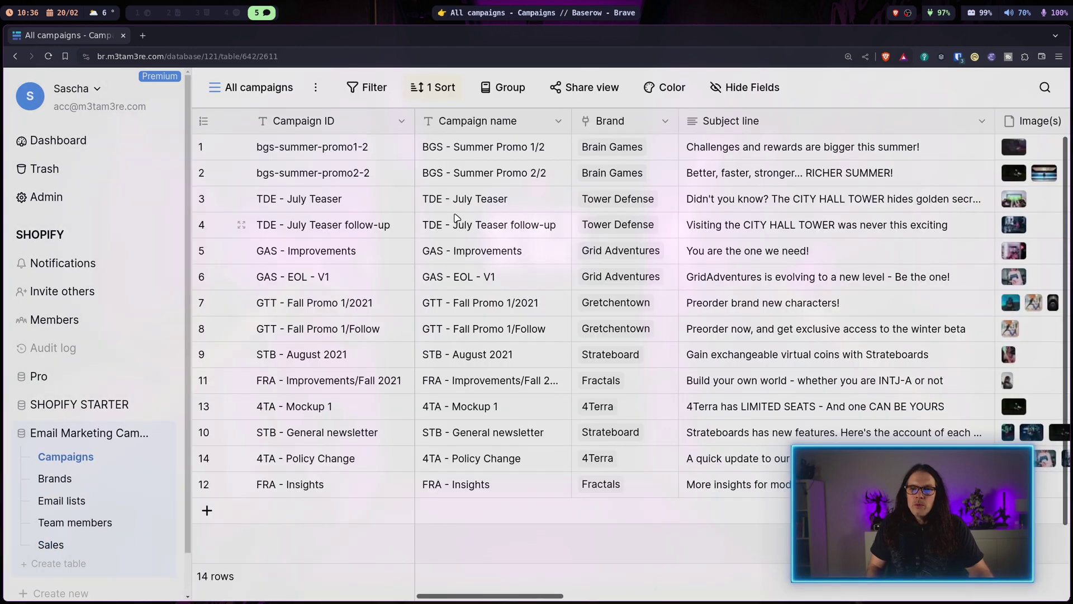
scroll(595, 203, "right", 5)
left_click(650, 180)
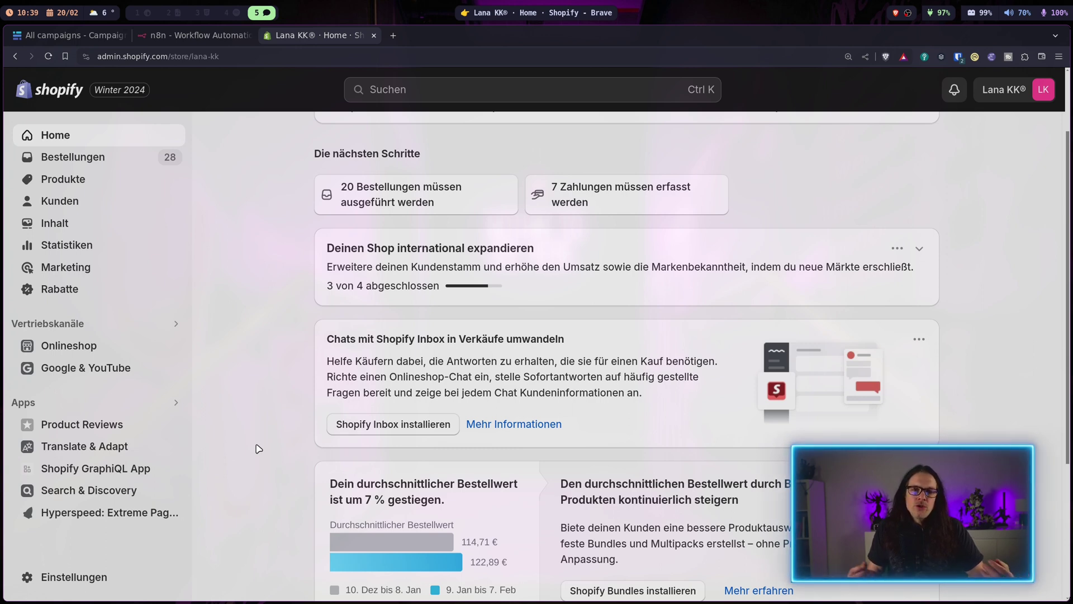
Create a custom Shopify app named n8n-baserow under Apps and sales channels settings
key("g")
key("s")
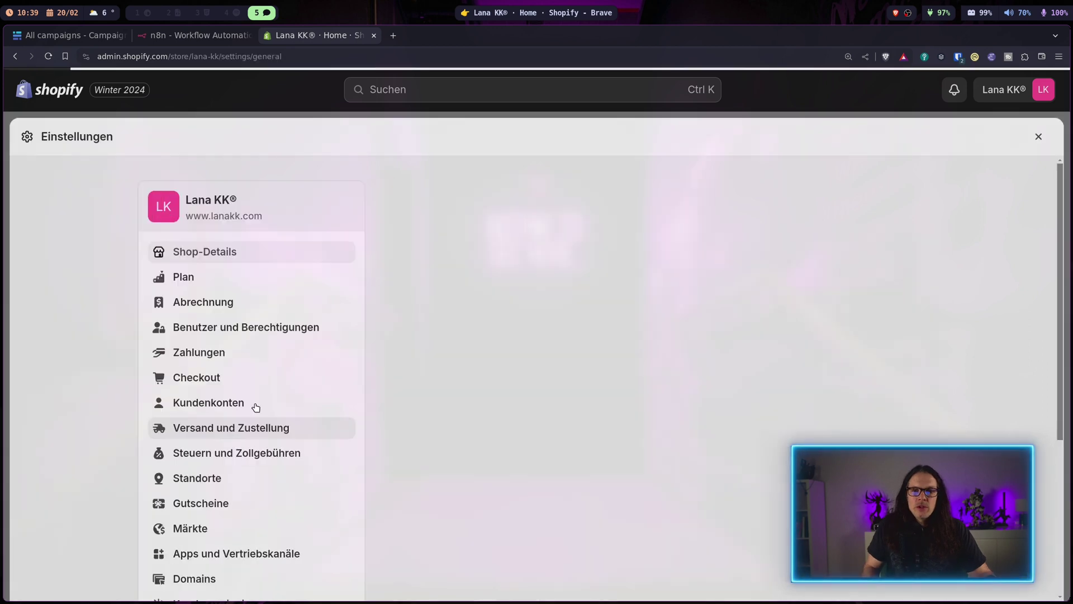
left_click(236, 553)
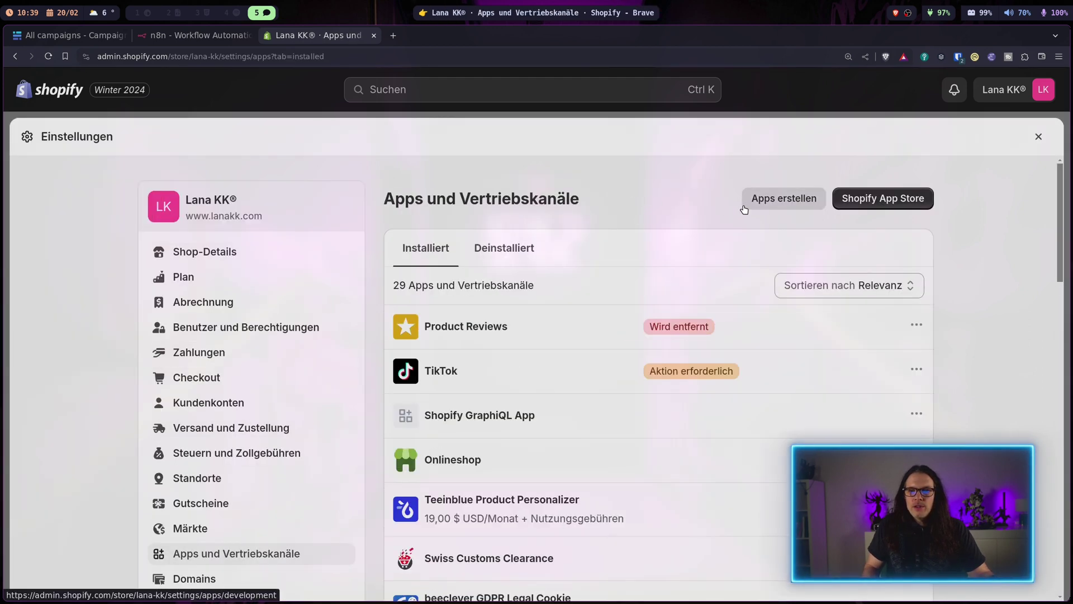
left_click(745, 209)
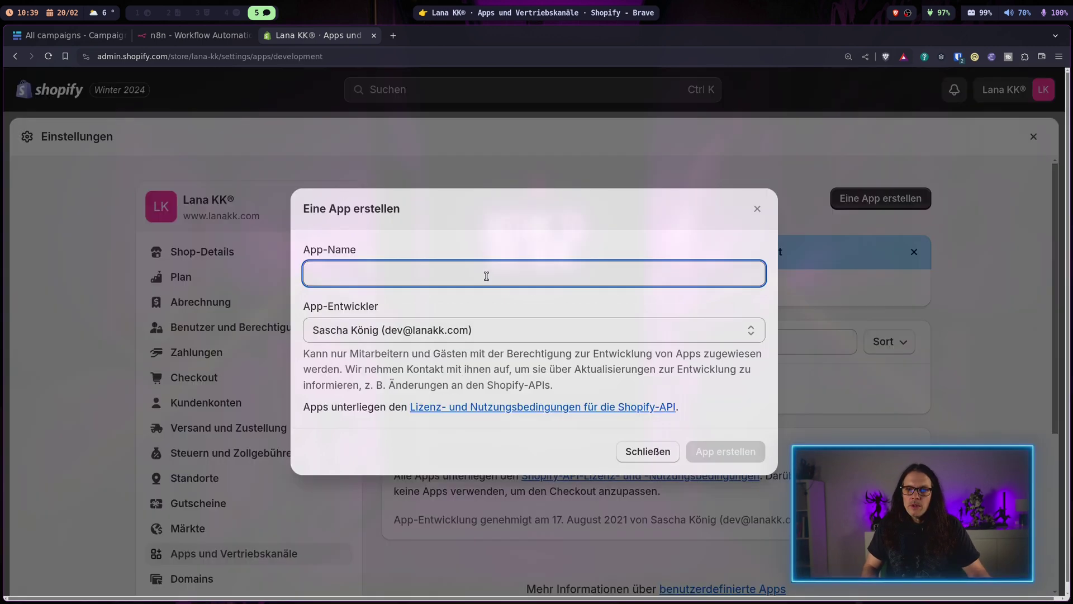
type("n8n")
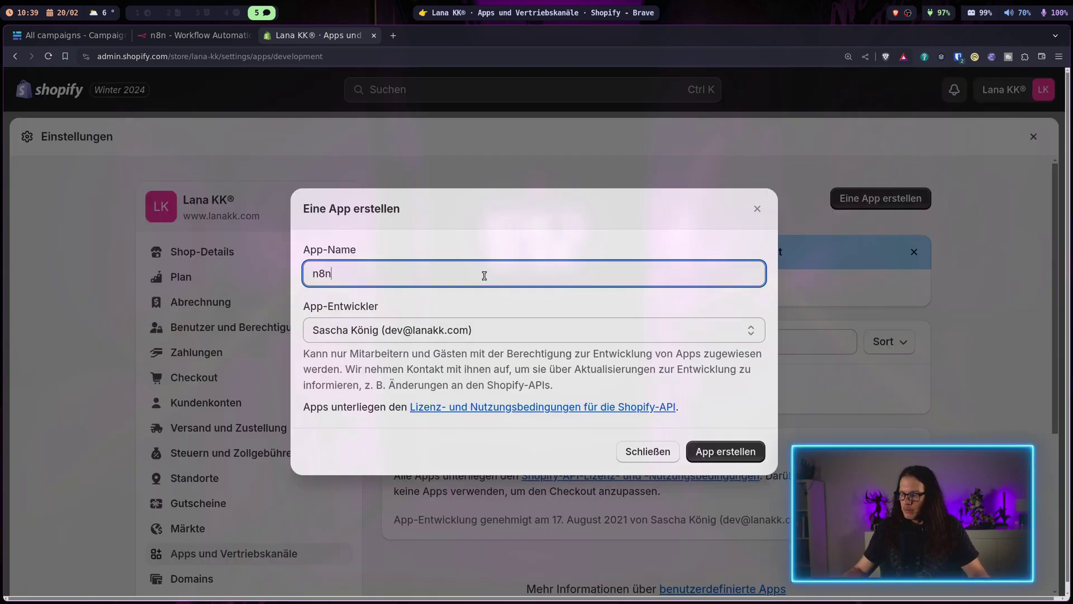
type("-baserow")
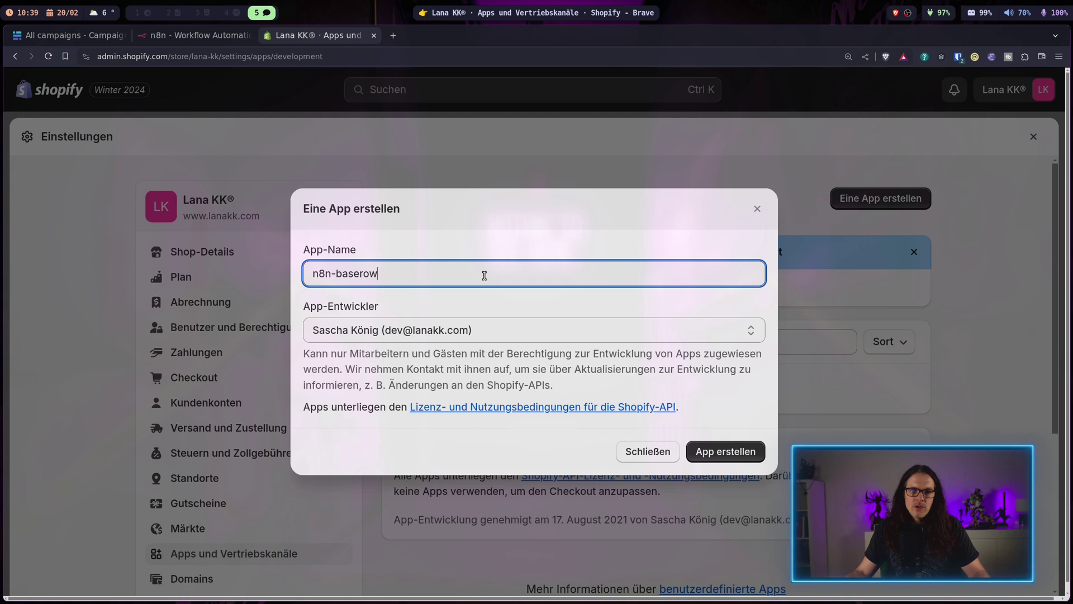
left_click(731, 449)
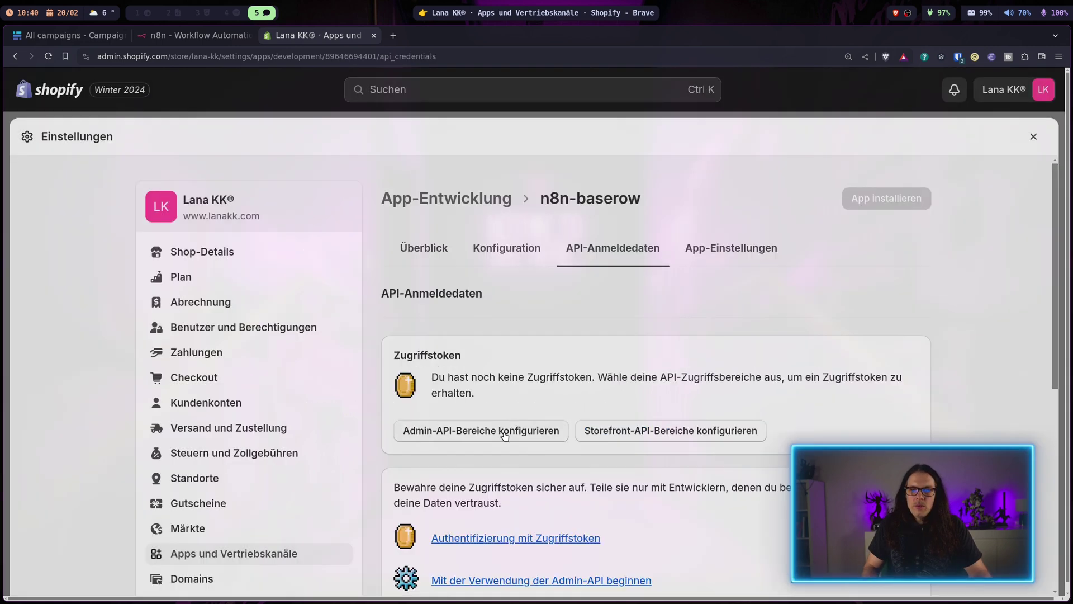
Grant the app the read_orders Admin API scope and save it
left_click(507, 435)
left_click(637, 426)
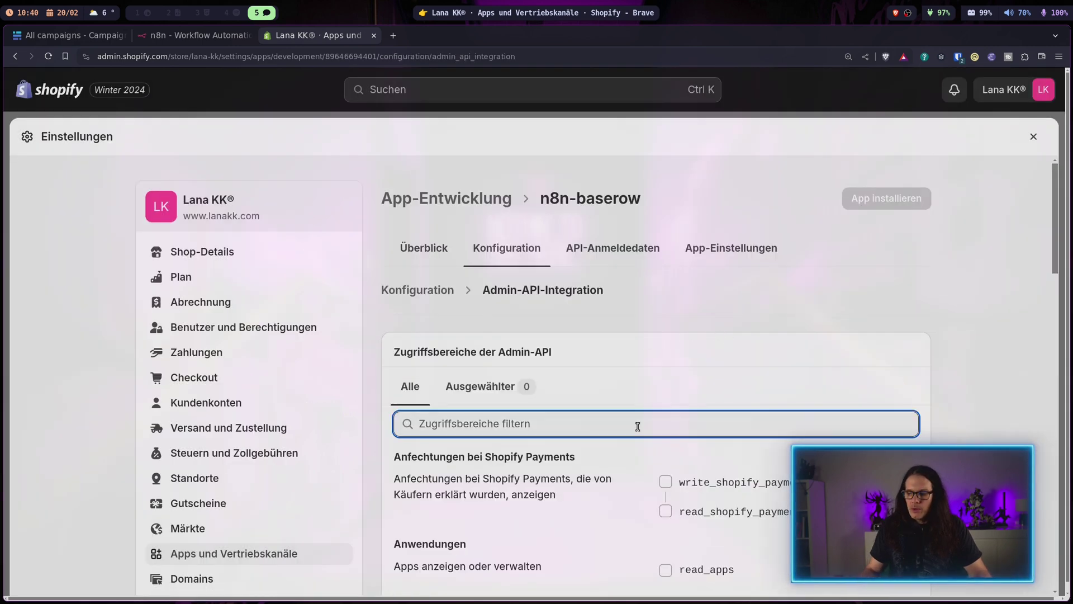
type("order")
scroll(637, 503, "down", 2)
left_click(665, 543)
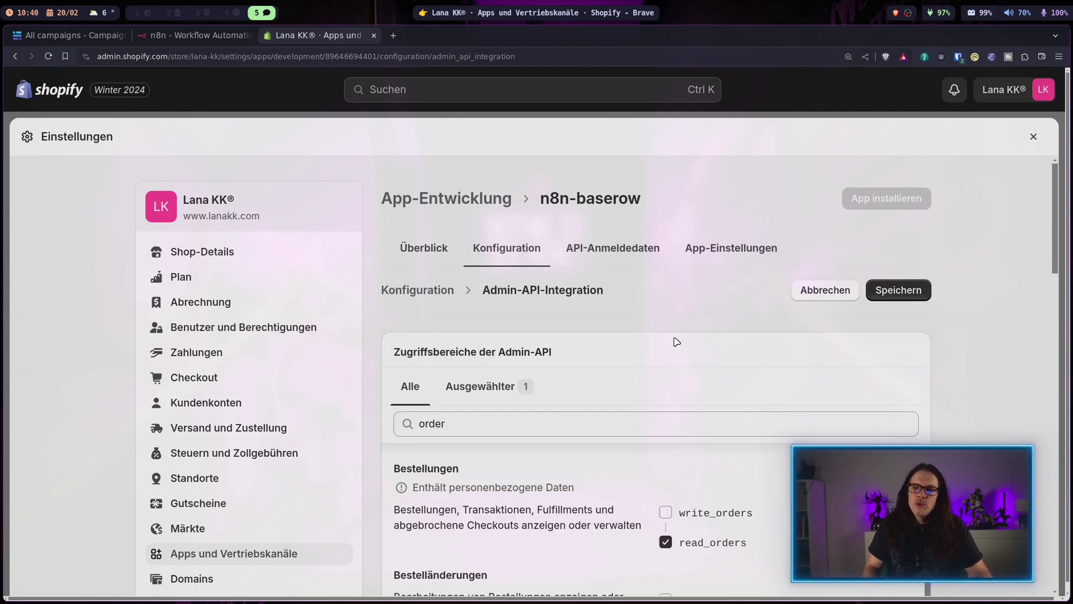
left_click(904, 290)
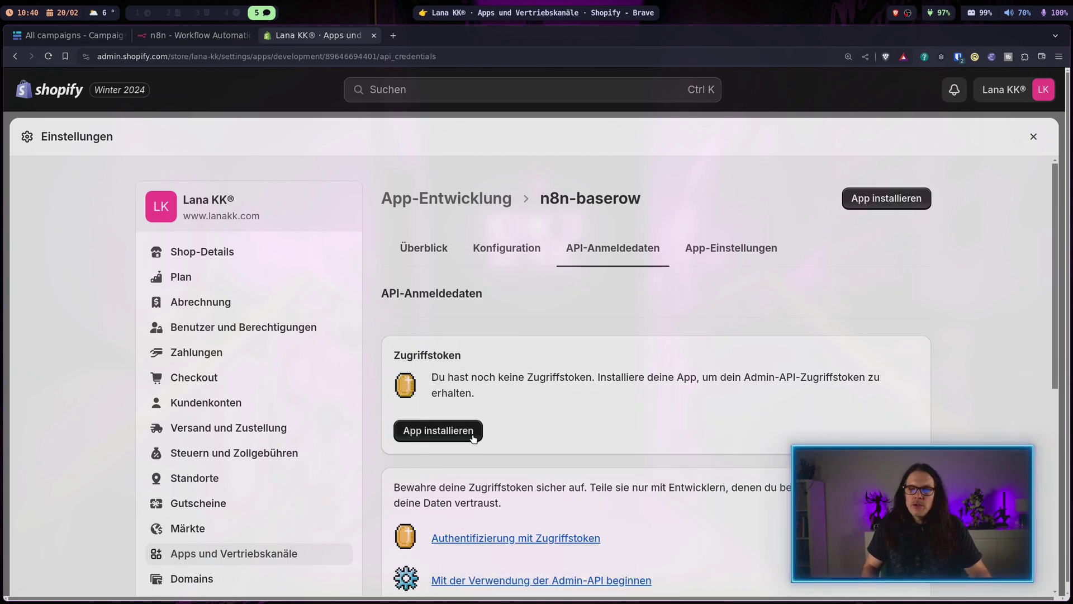
Install the n8n-baserow app and copy its Admin API access token
left_click(473, 438)
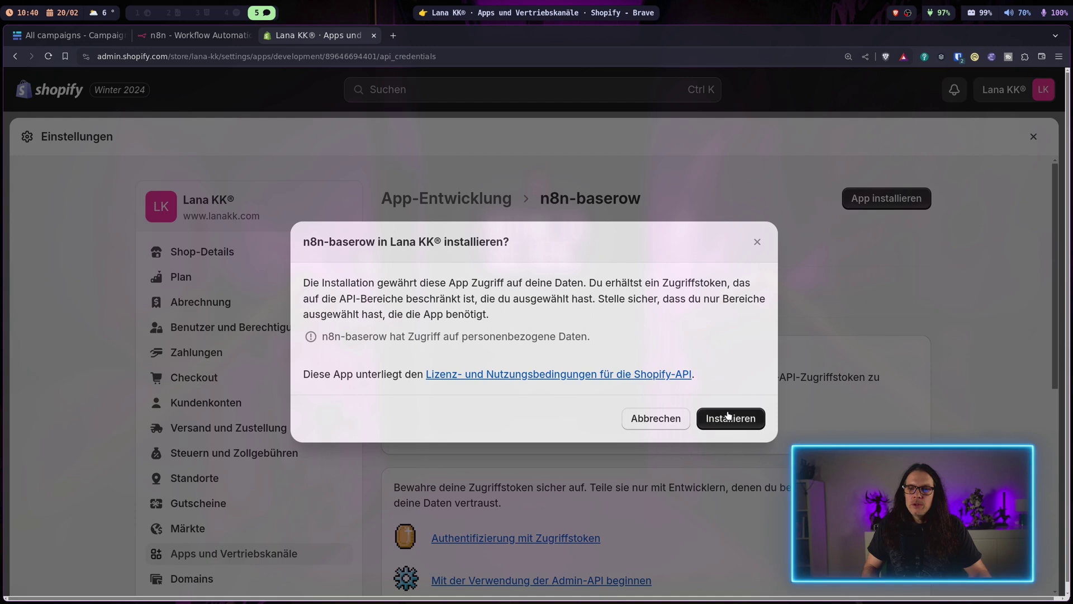
left_click(730, 417)
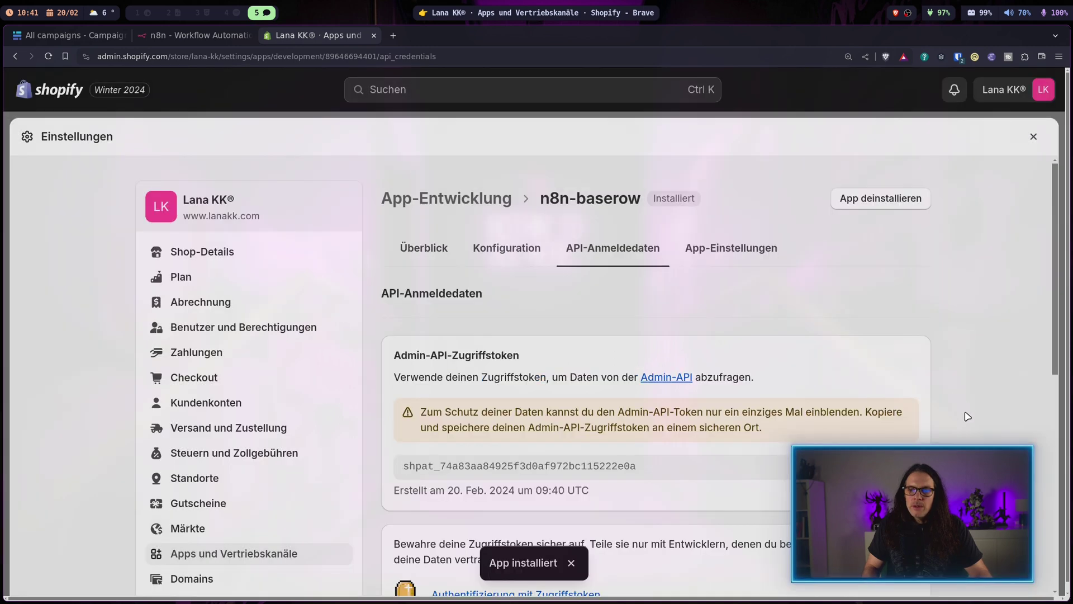
left_click(900, 465)
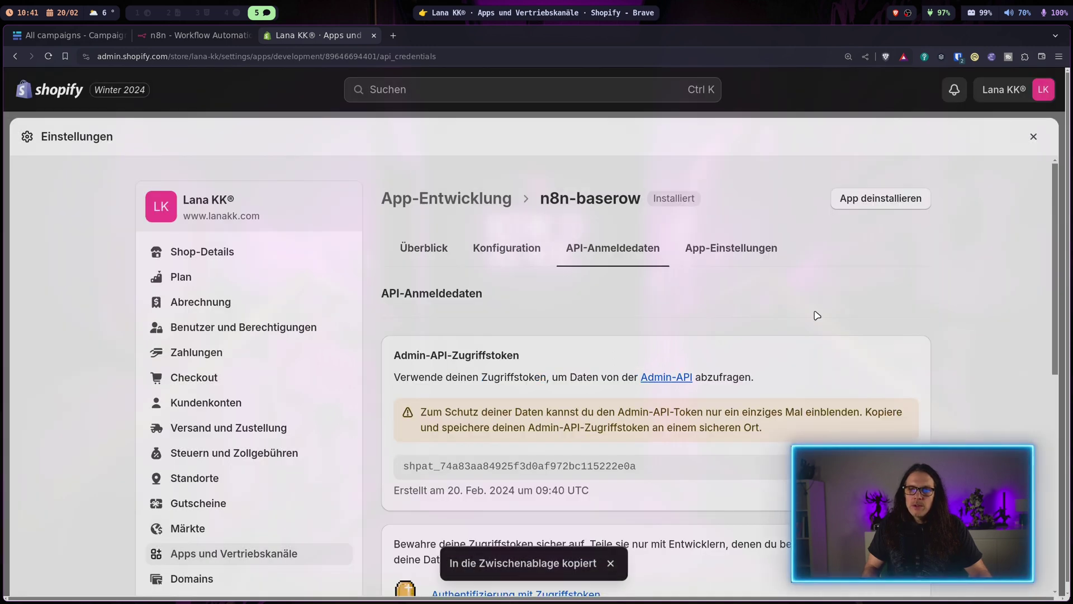
left_click(190, 35)
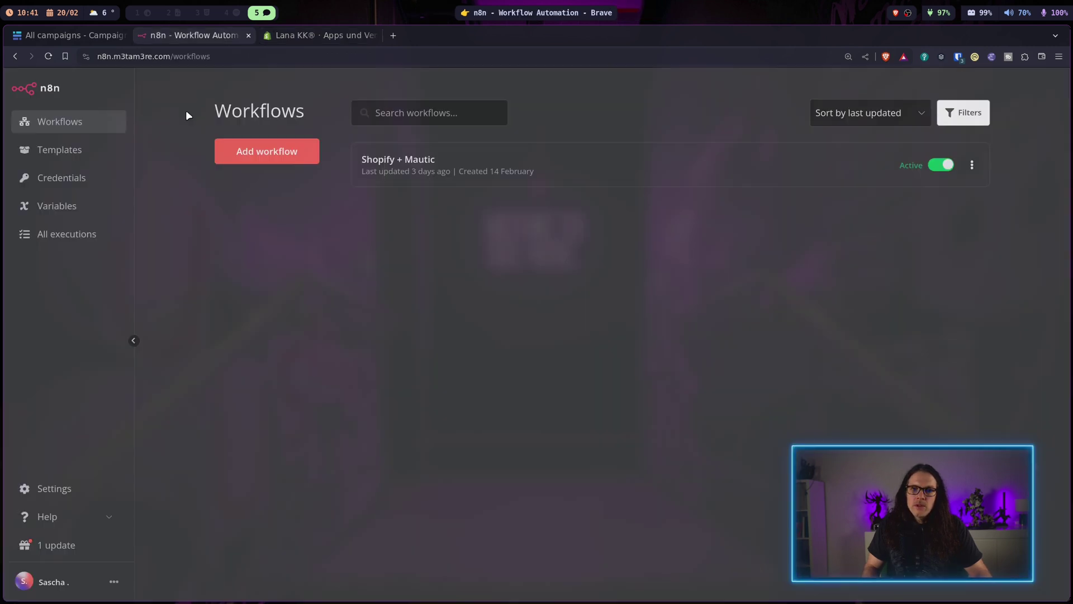
Create a Header Auth credential named X-Shopify-Access-Token, leaving its value to fetch from Shopify
left_click(78, 183)
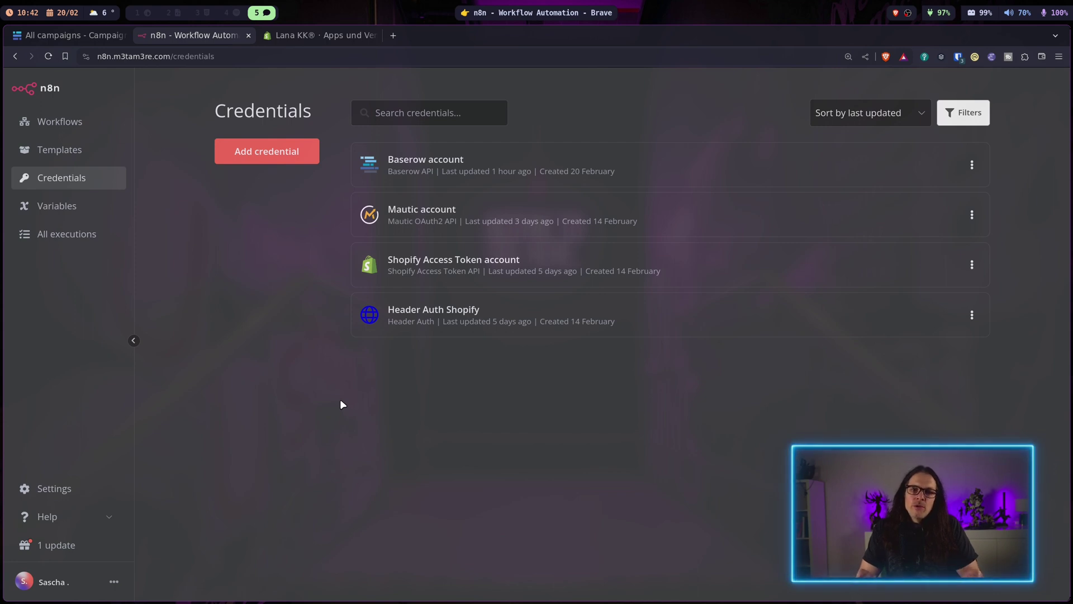
left_click(284, 152)
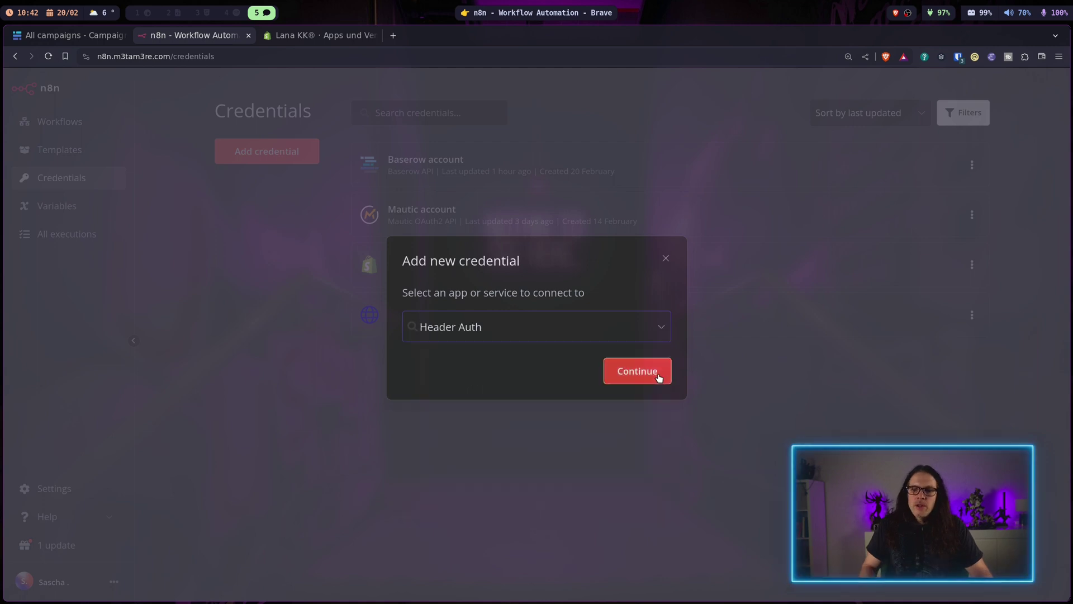
left_click(657, 373)
left_click(467, 245)
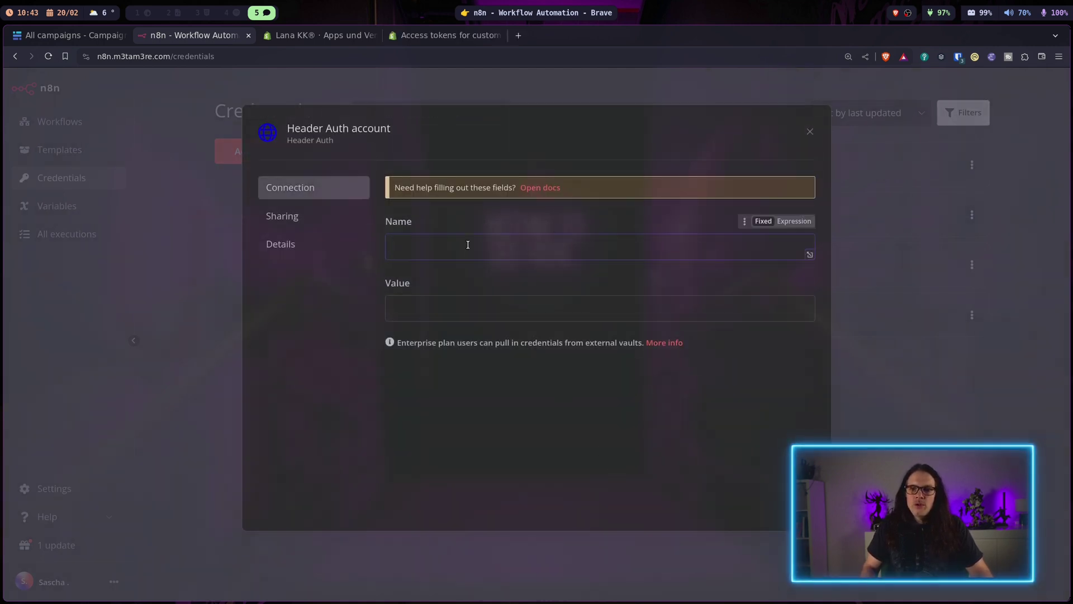
key("ctrl+v")
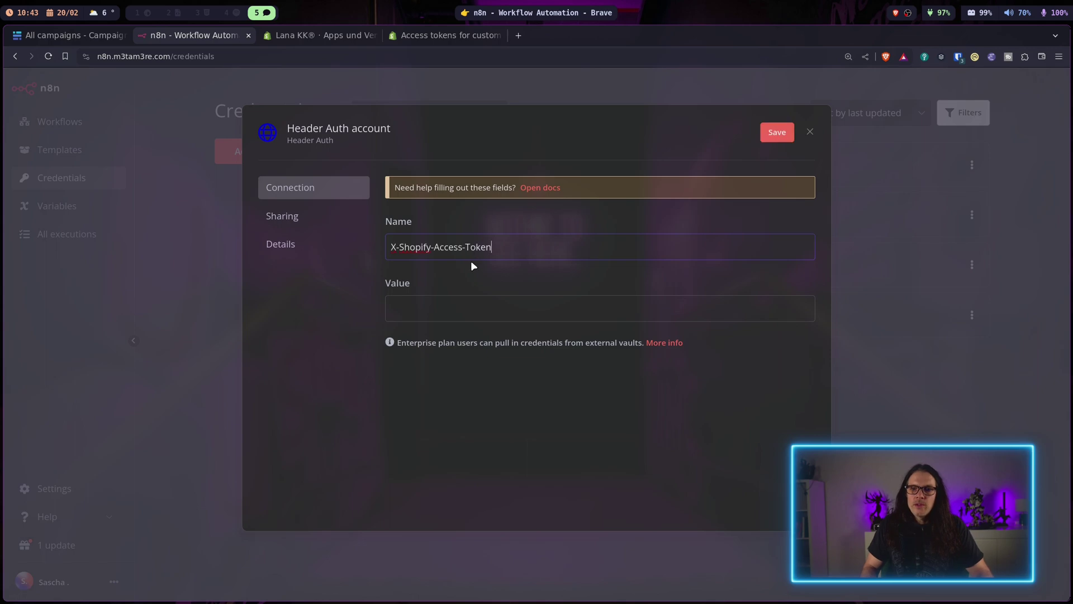
left_click(338, 34)
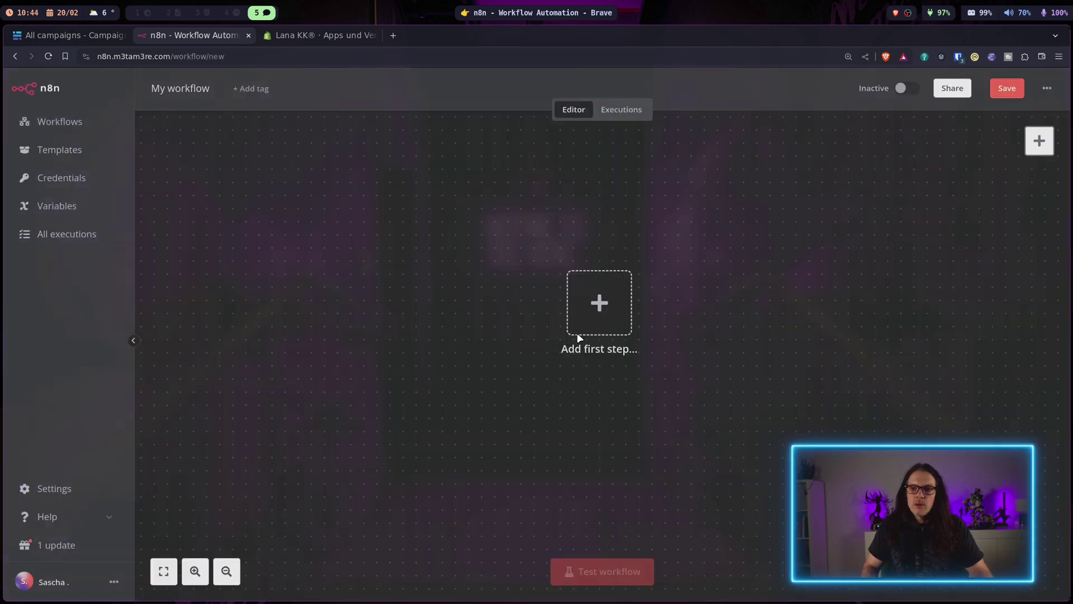
Add a GraphQL node using Header Auth with the Shopify header credential
left_click(603, 323)
type("gra")
left_click(886, 259)
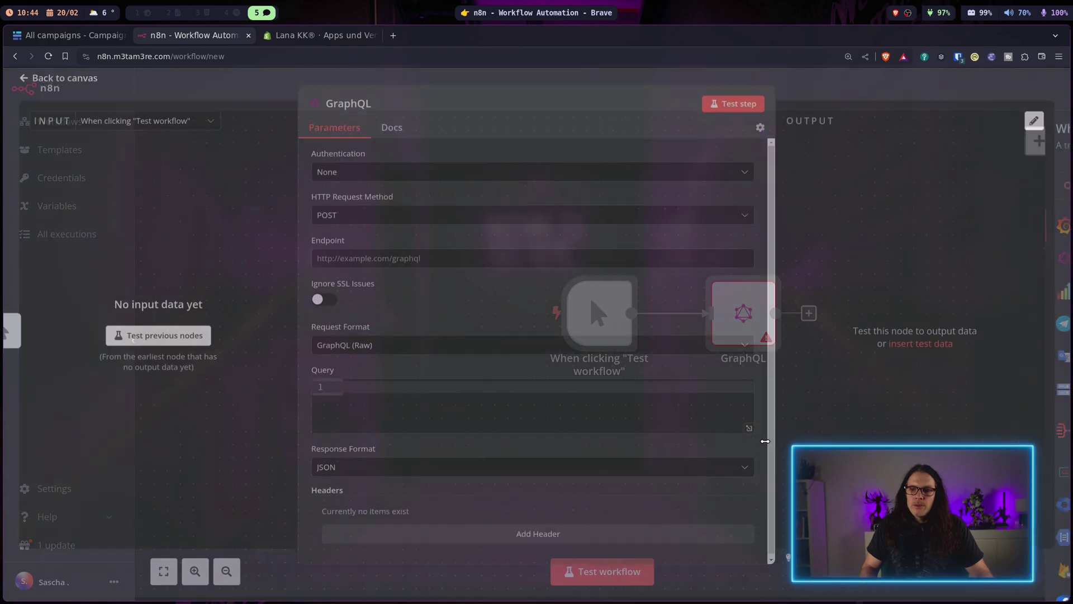
left_click(604, 174)
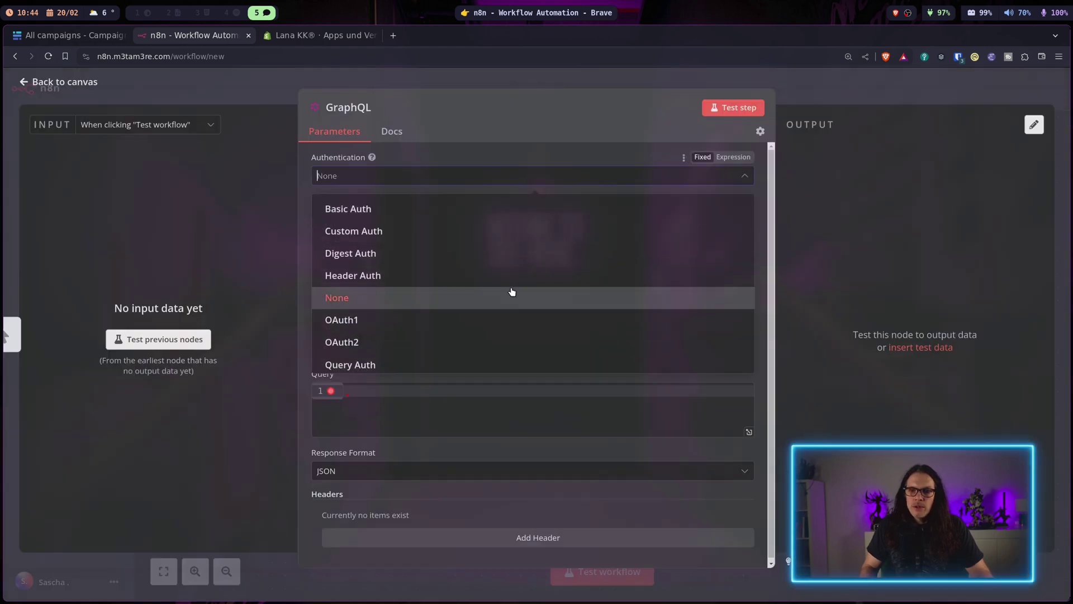
left_click(487, 275)
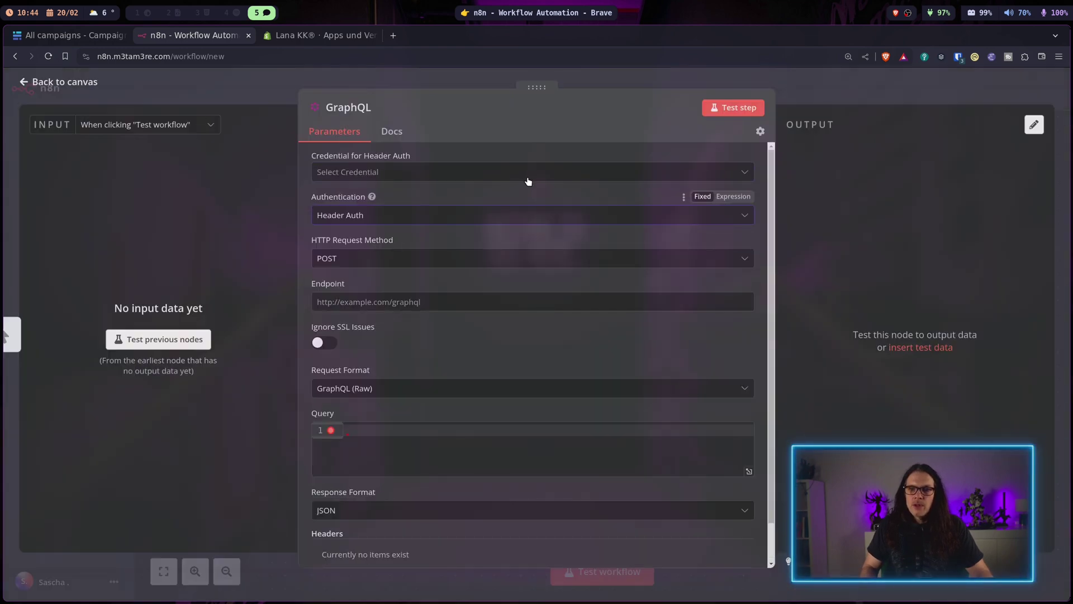
left_click(527, 178)
left_click(436, 240)
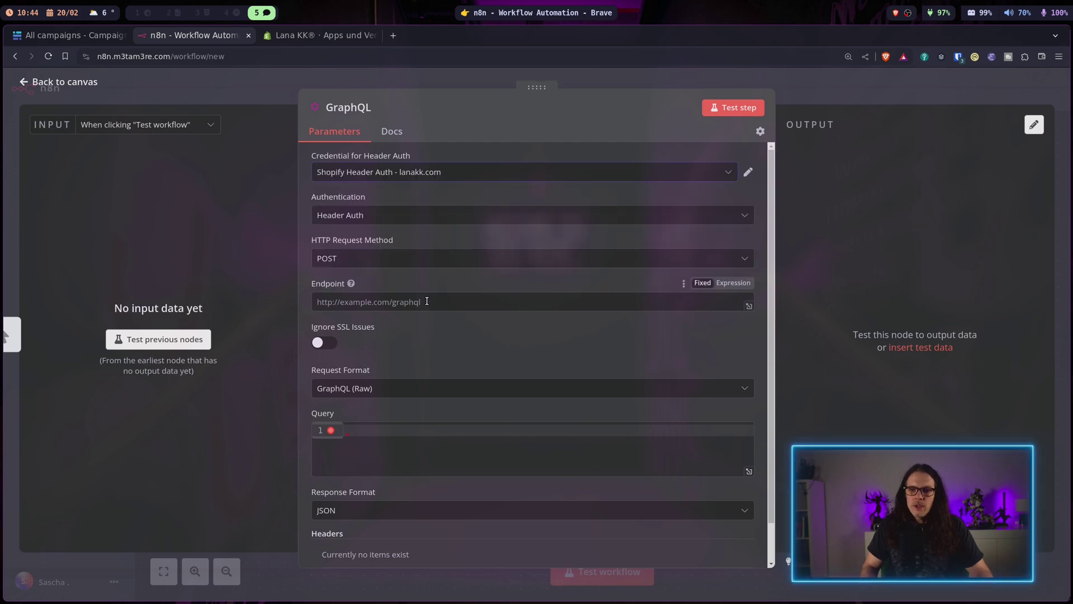
Copy the GraphQL endpoint URL from the Shopify Admin API getting started guide
left_click(310, 35)
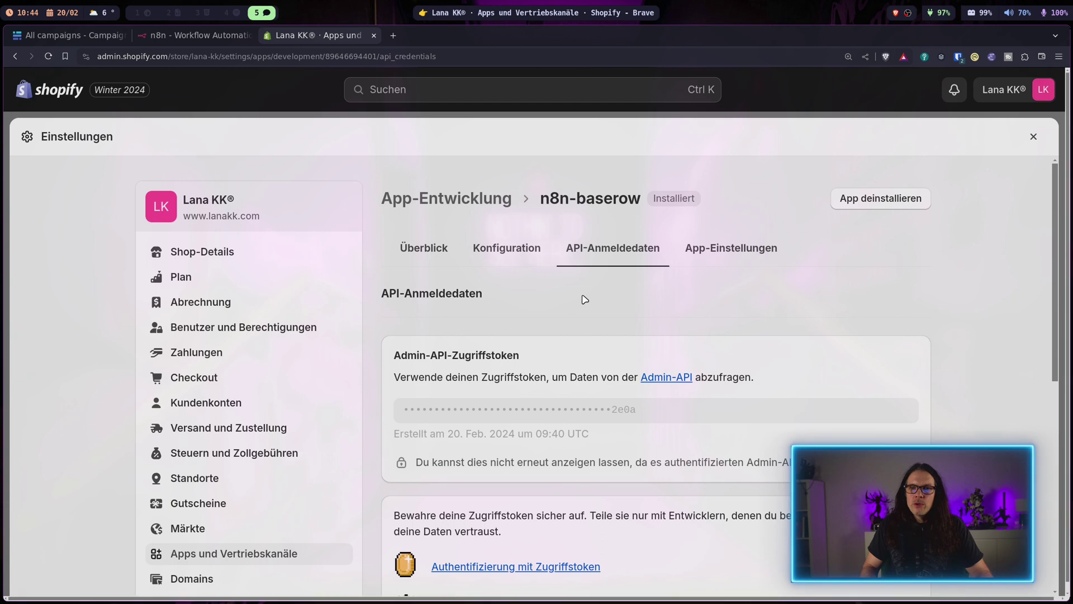
left_click(418, 254)
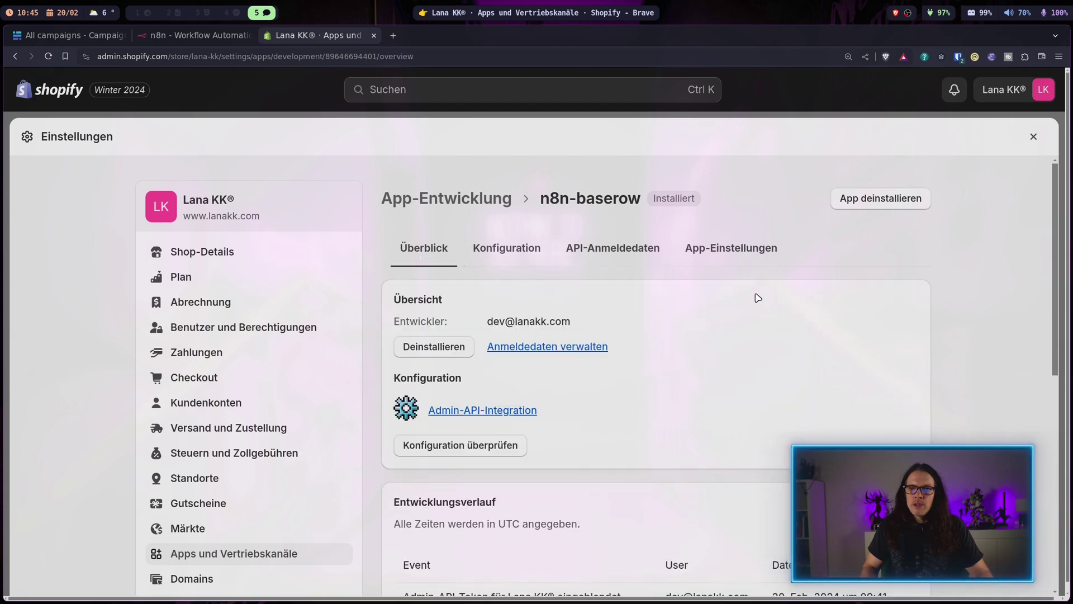
scroll(840, 300, "down", 6)
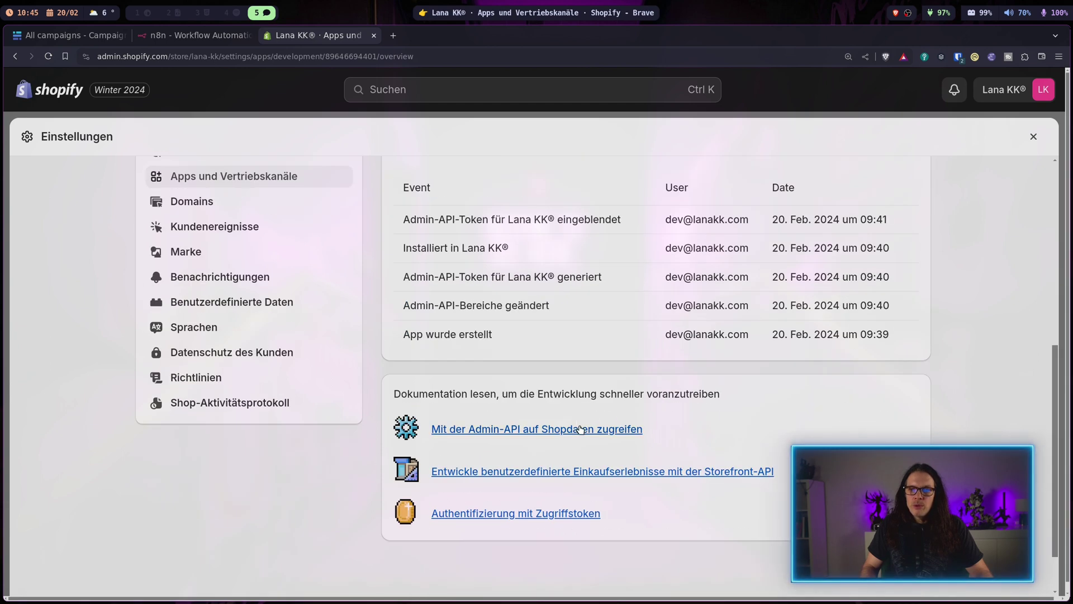
left_click(638, 428)
left_click(343, 383)
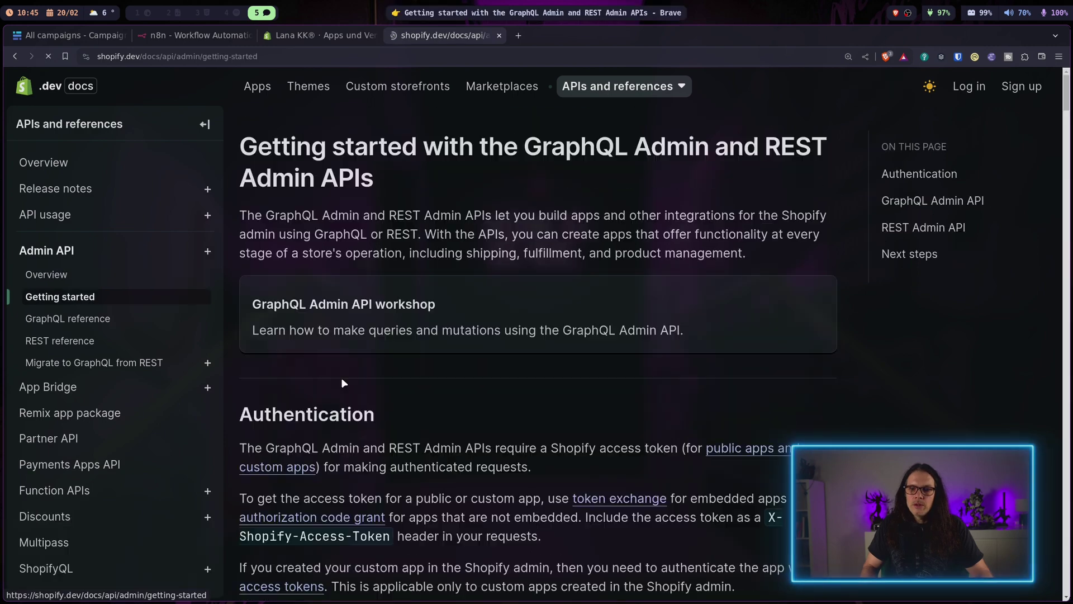
scroll(424, 396, "down", 6)
scroll(503, 492, "up", 2)
left_click_drag(305, 492, 725, 497)
key("ctrl+c")
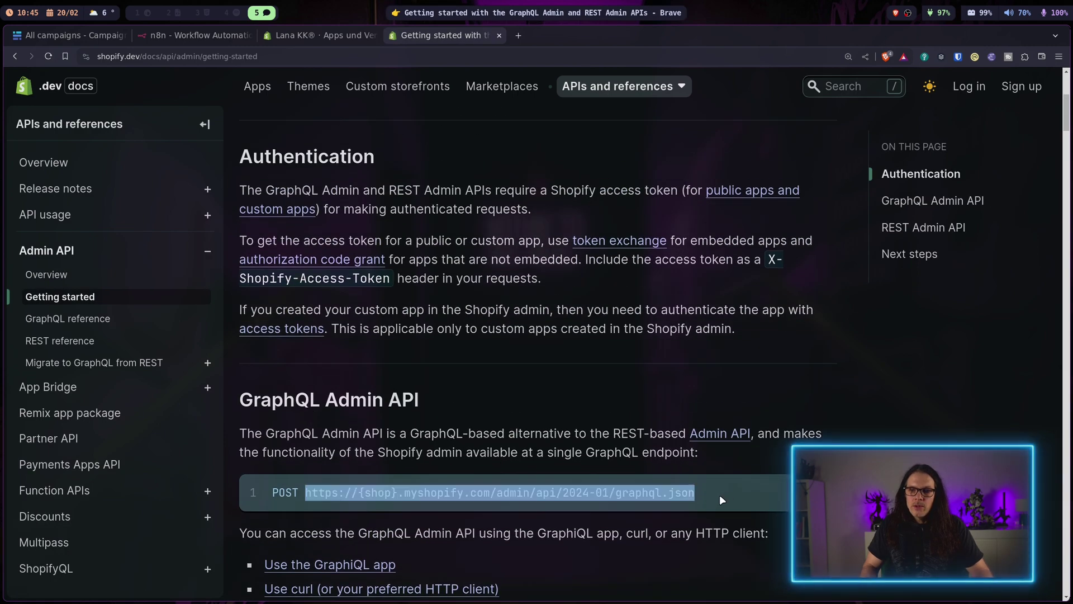
Paste the endpoint URL into Endpoint, replacing the {shop} placeholder with lana-kk
key("ctrl+2")
left_click(422, 310)
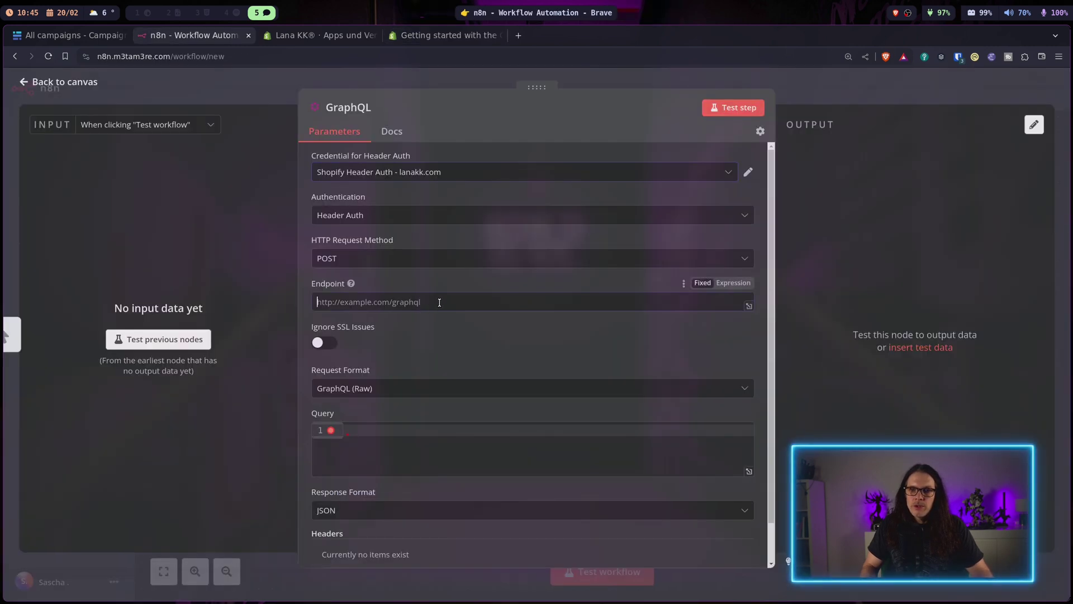
key("ctrl+v")
left_click(372, 302)
key("BackSpace")
key("BackSpace")
key("BackSpace")
key("BackSpace")
key("BackSpace")
key("BackSpace")
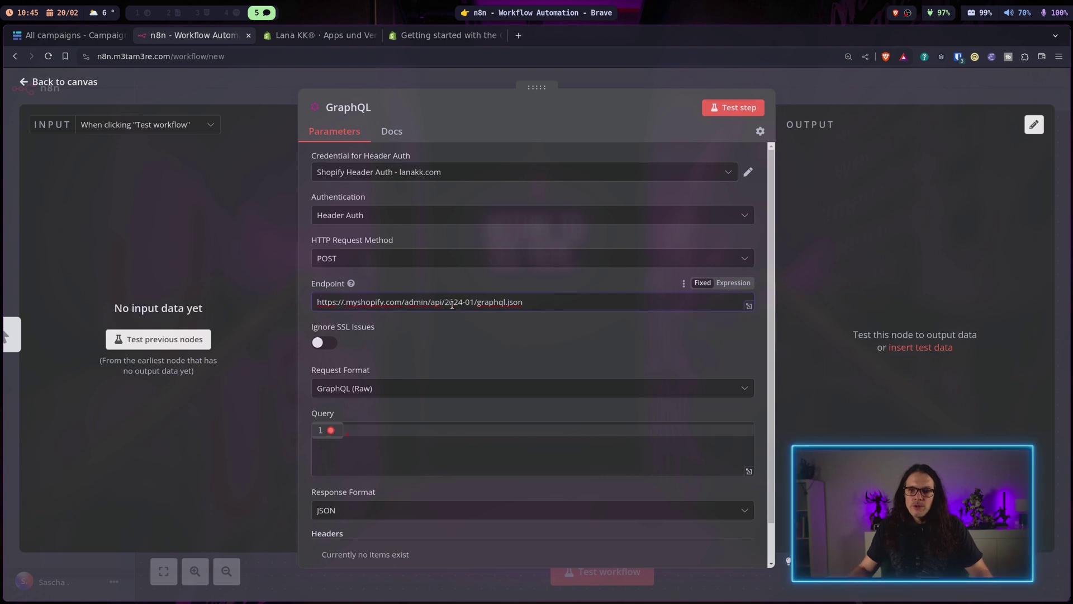
type("lana-kk")
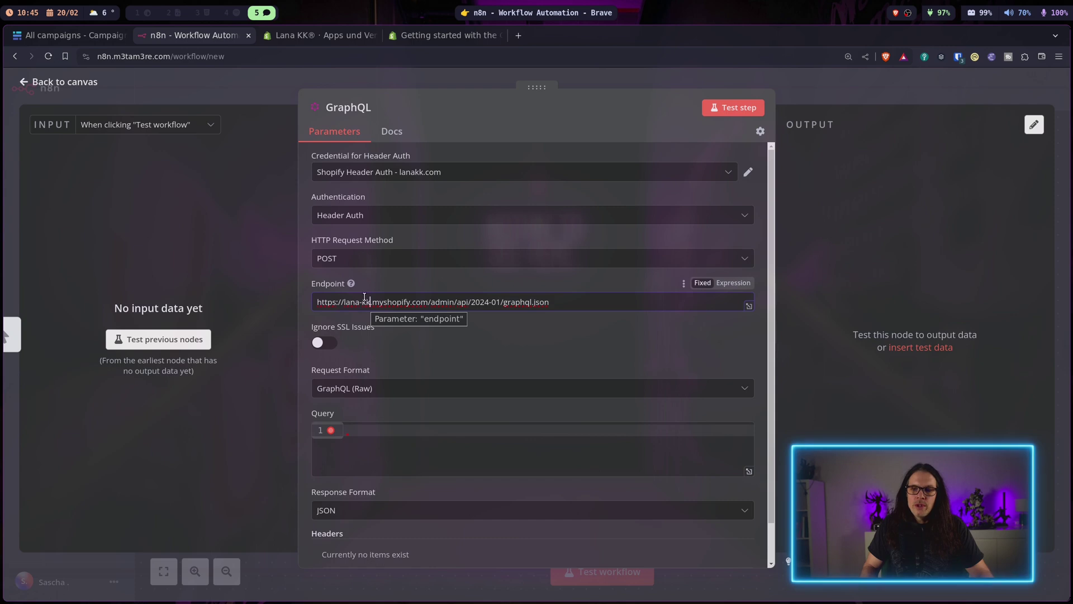
Paste the docs' sample shop query into Query and test the node
key("ctrl+Tab")
key("ctrl+Tab")
scroll(582, 298, "down", 5)
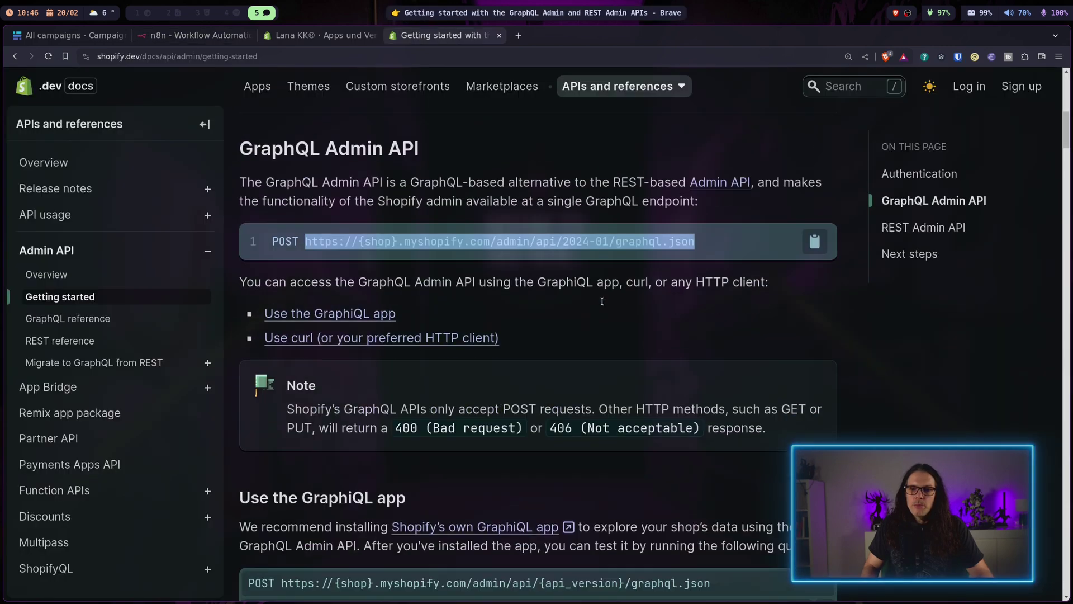
scroll(706, 420, "down", 2)
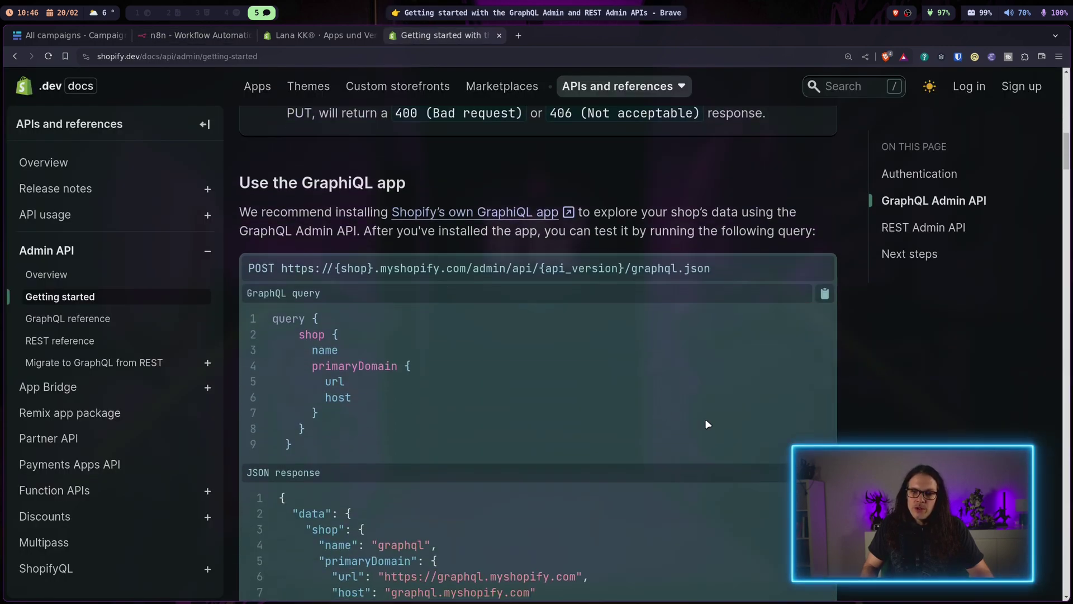
left_click(825, 294)
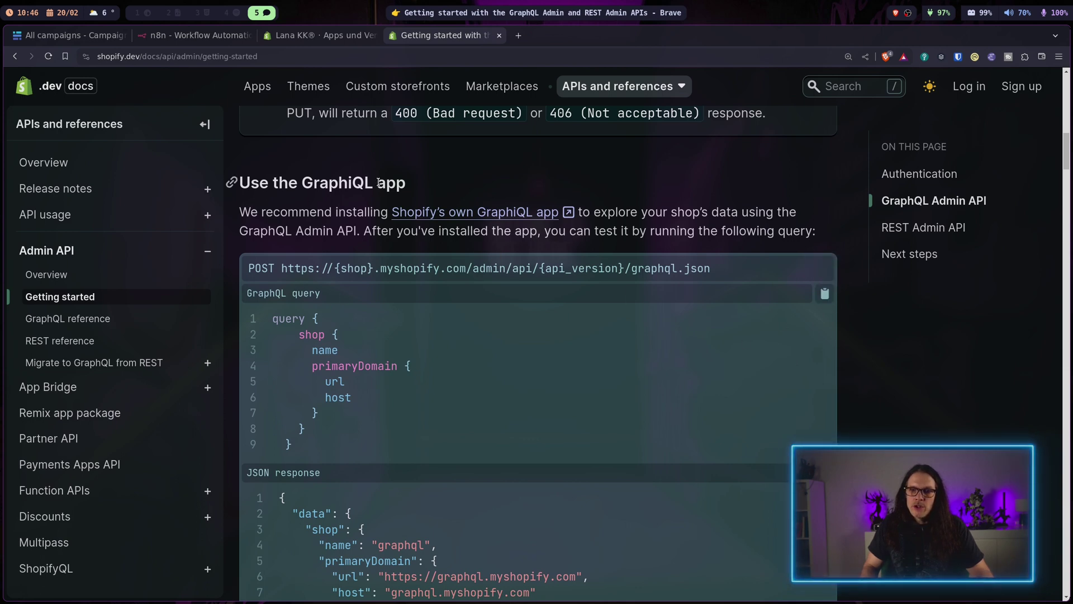
key("ctrl+shift+Tab")
key("ctrl+shift+Tab")
left_click(419, 467)
key("ctrl+v")
left_click(747, 106)
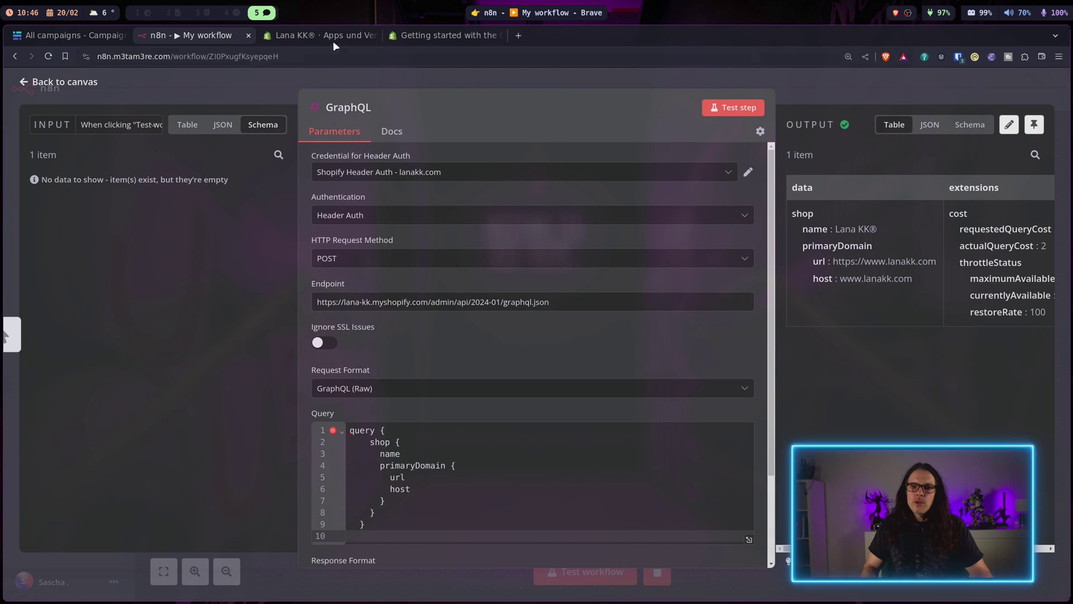
left_click(333, 36)
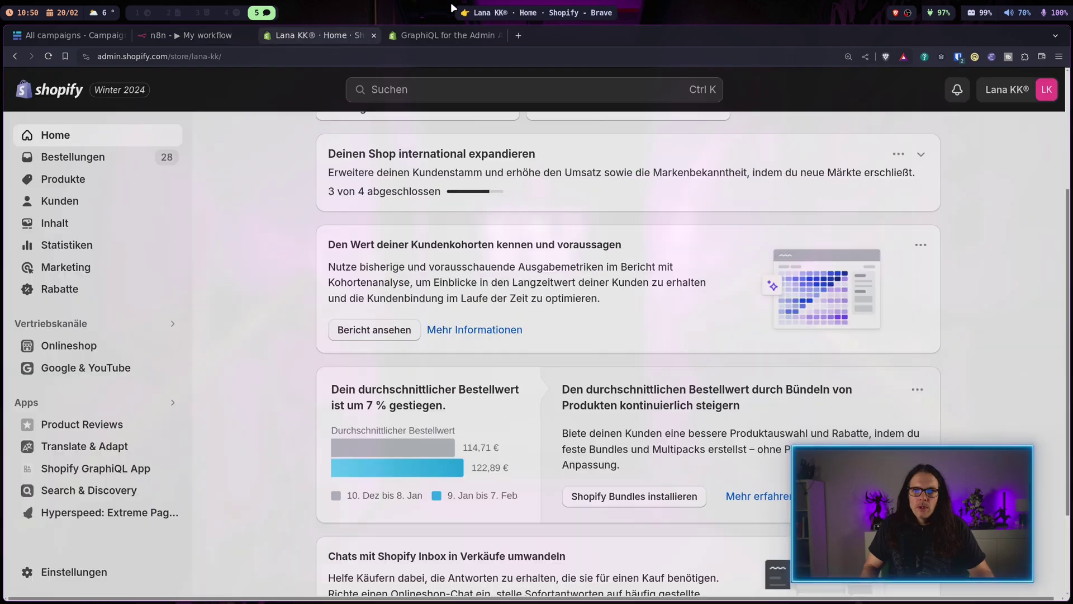
Open the GraphiQL app installer from the docs, enter the store's shop domain, and review the scopes
left_click(447, 37)
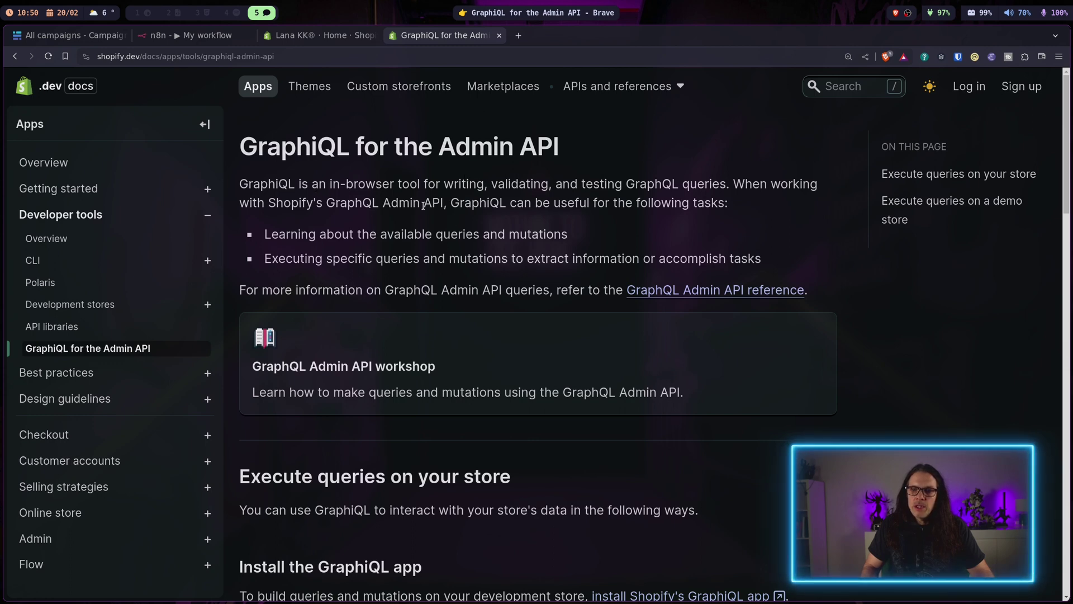
scroll(532, 280, "down", 5)
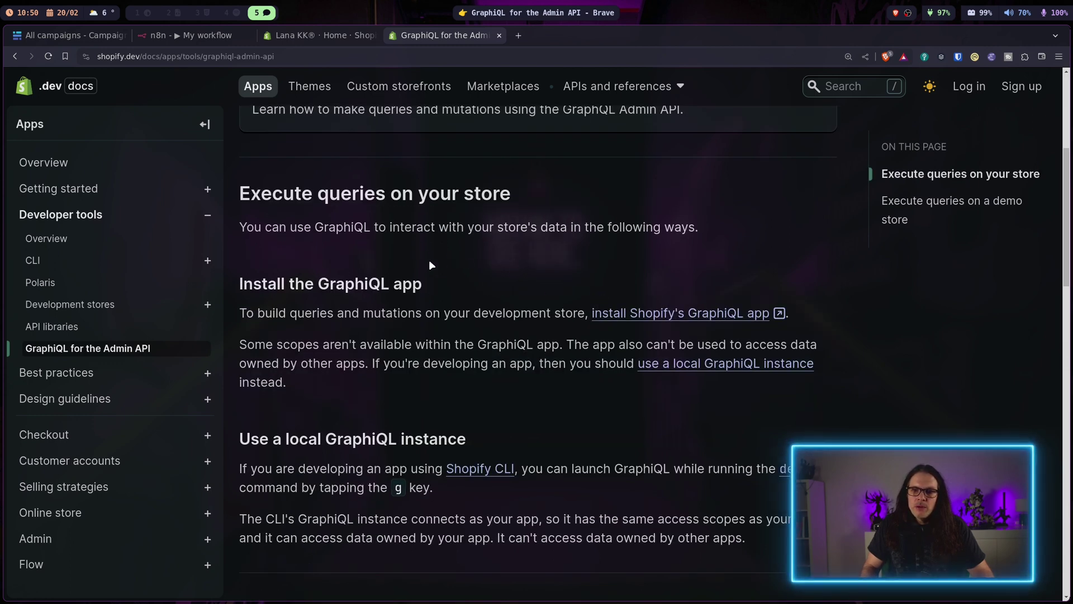
left_click(653, 315)
left_click(655, 198)
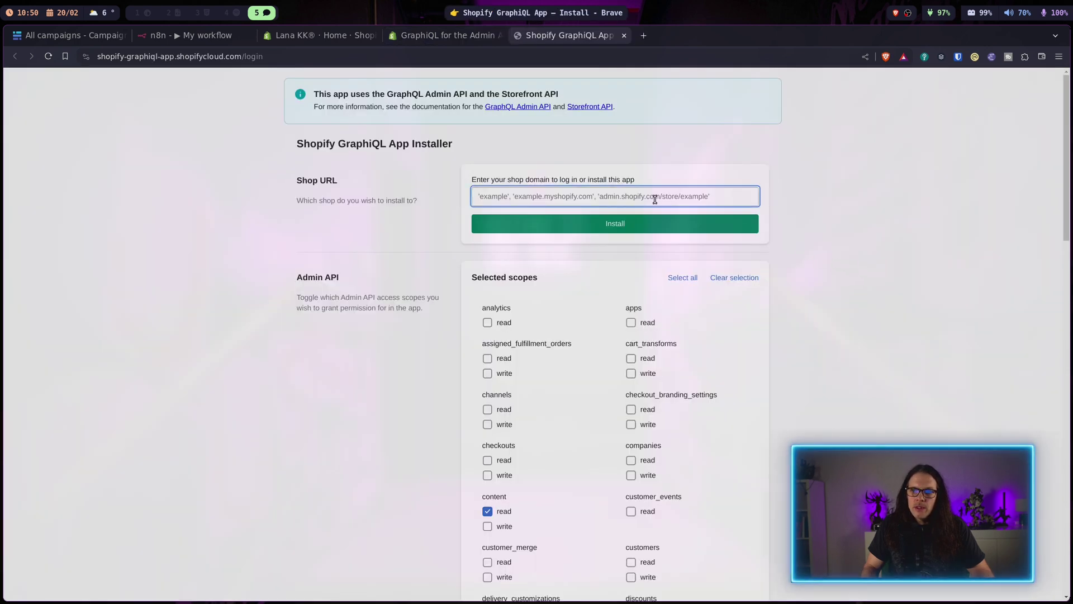
type("lana-kk")
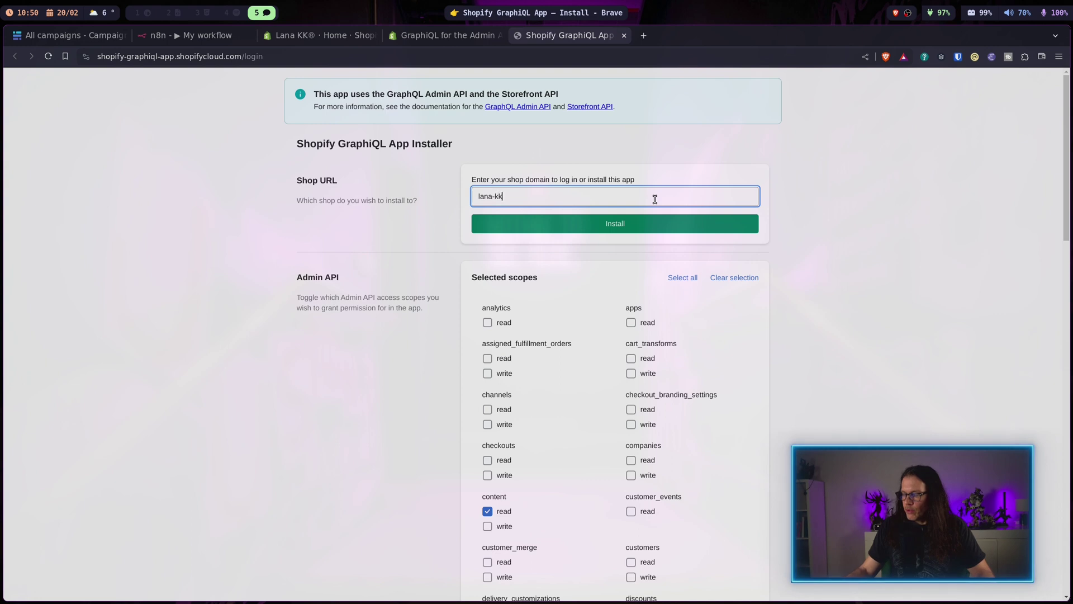
scroll(671, 296, "down", 2)
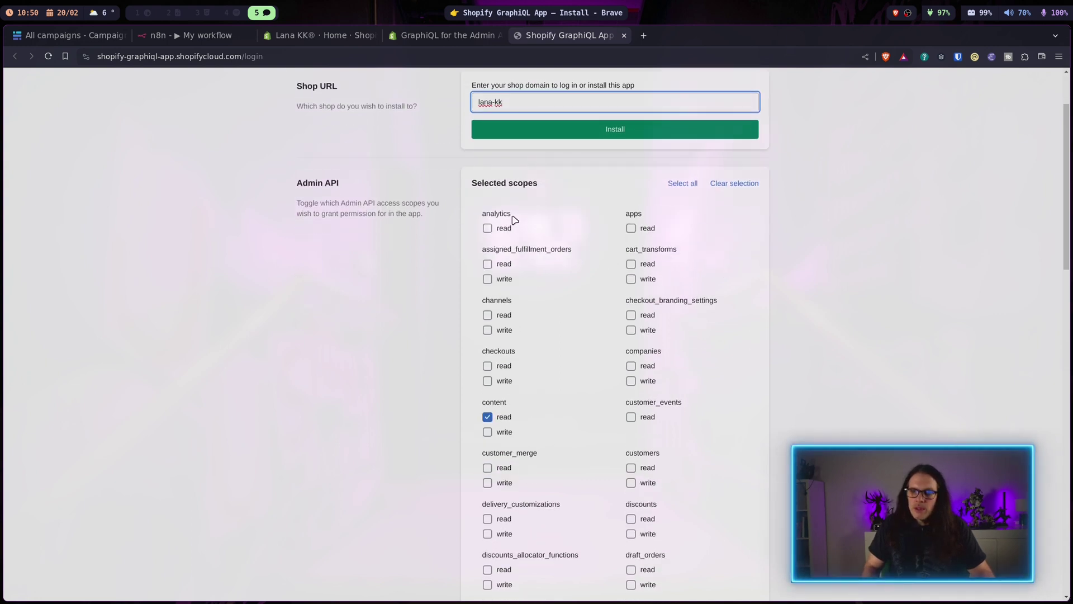
scroll(661, 417, "down", 5)
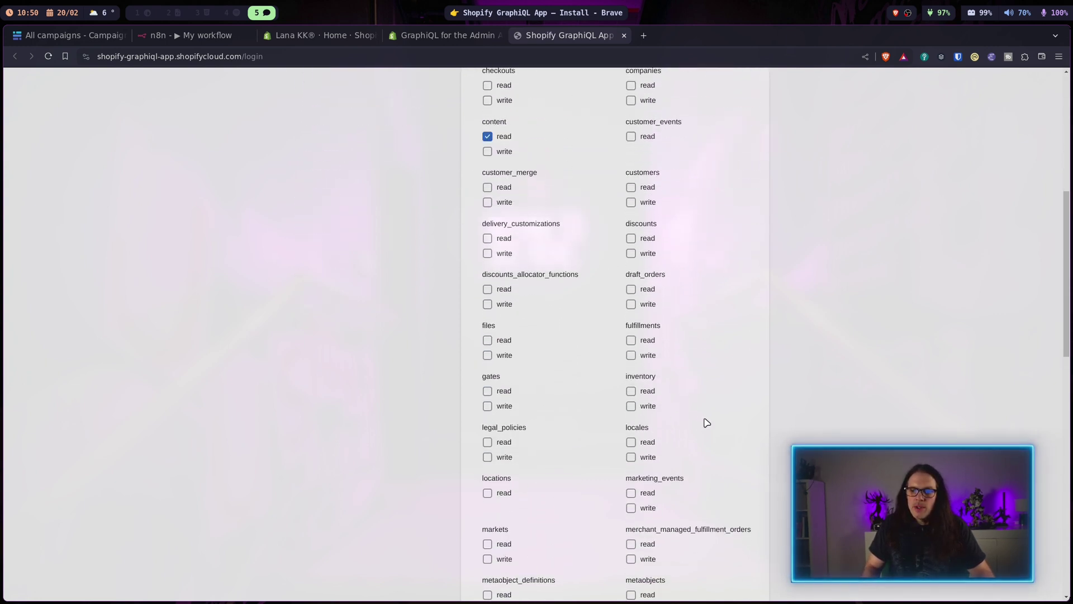
scroll(706, 422, "down", 5)
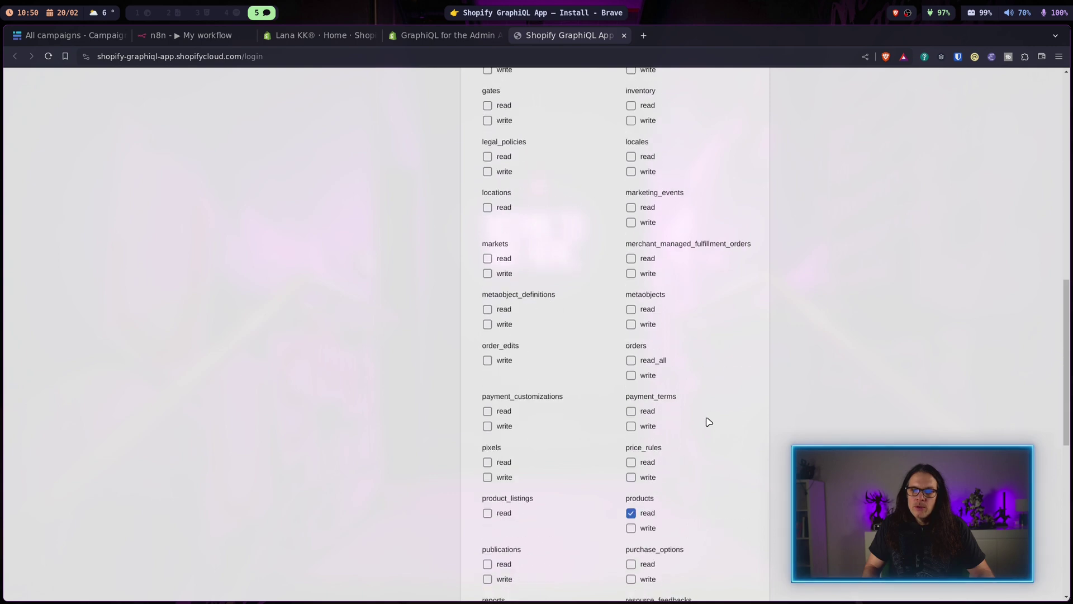
scroll(707, 422, "down", 6)
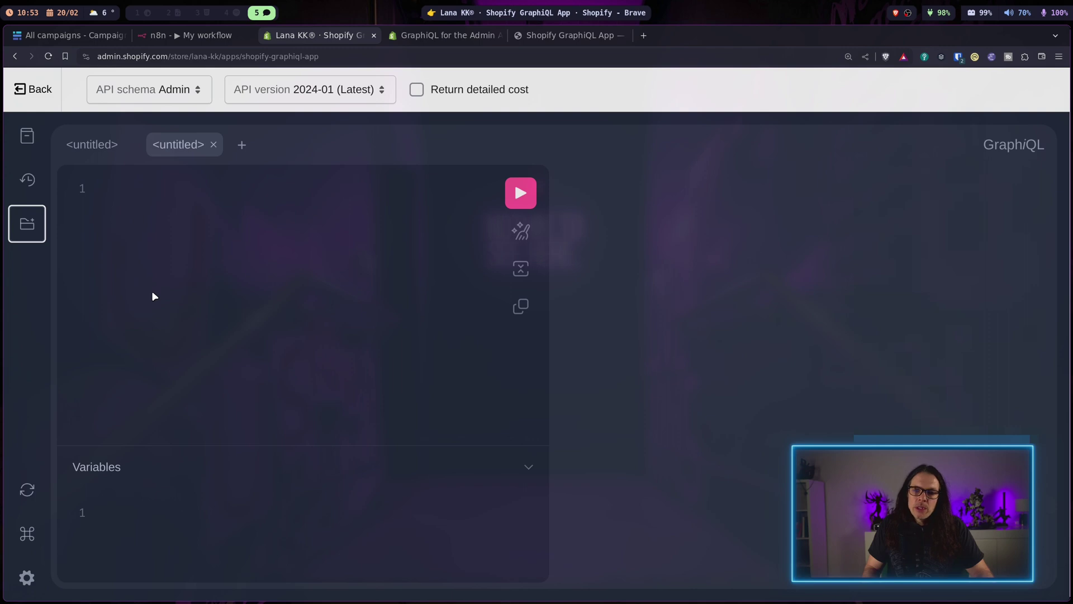
Build and run an orders(first: 10) query returning order node IDs in the Explorer
left_click(38, 229)
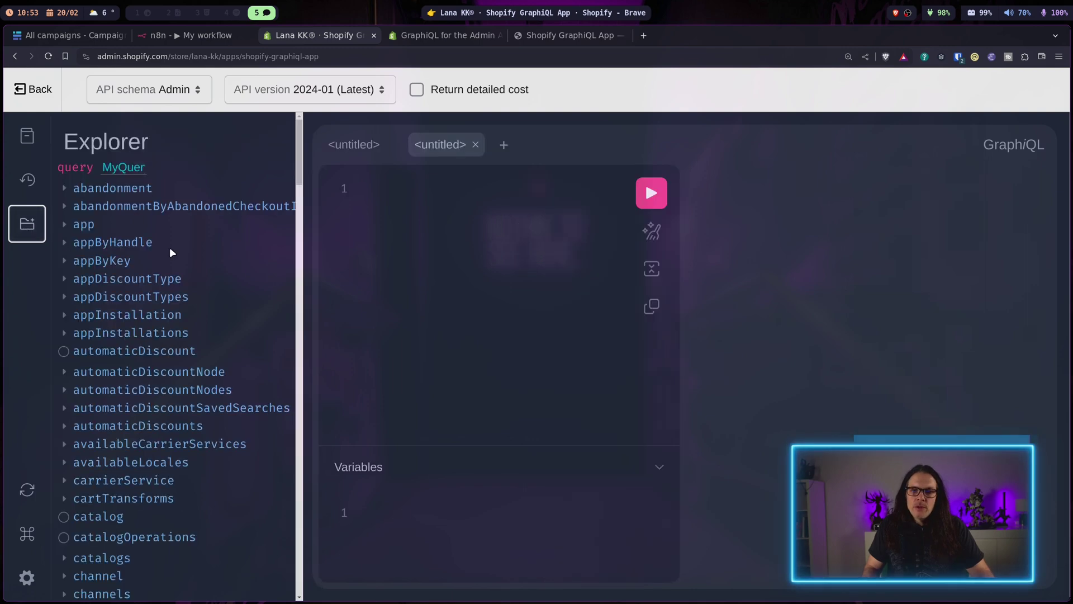
scroll(229, 341, "down", 4)
scroll(228, 342, "down", 20)
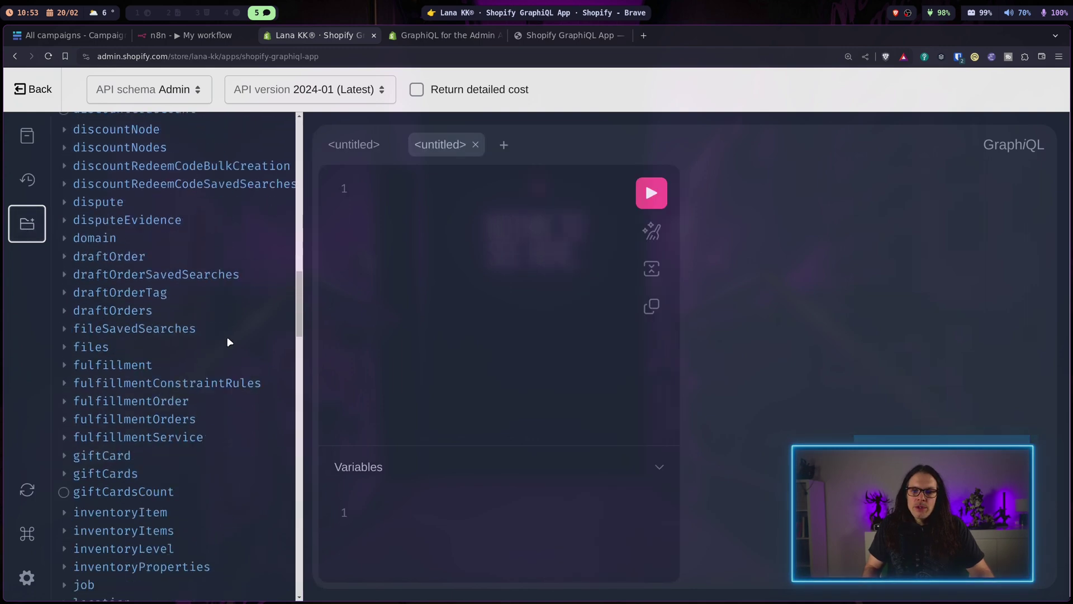
left_click(226, 328)
left_click(106, 382)
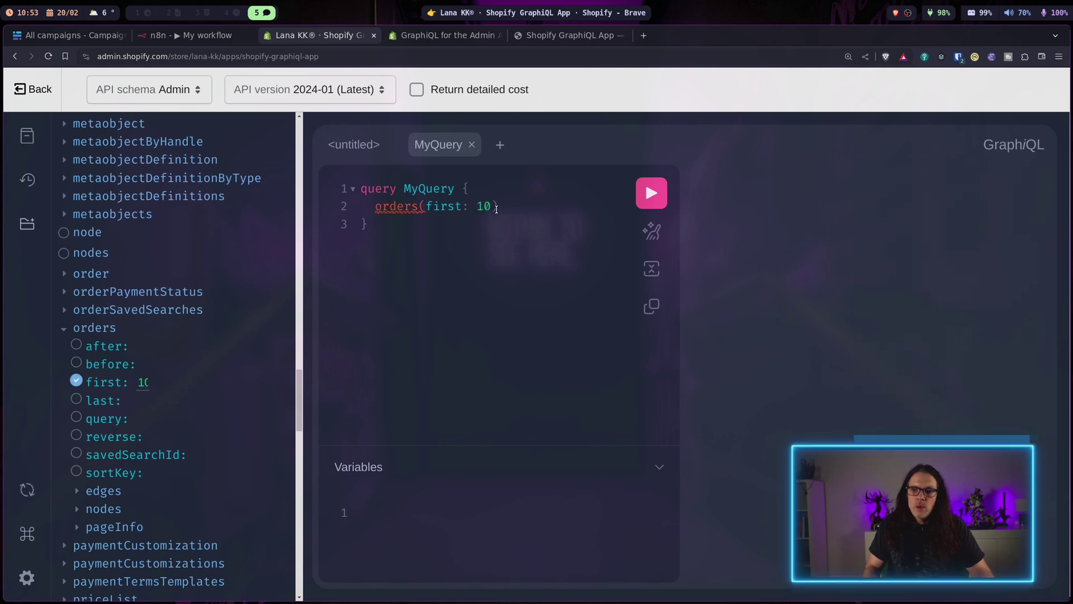
left_click(650, 193)
scroll(904, 486, "down", 10)
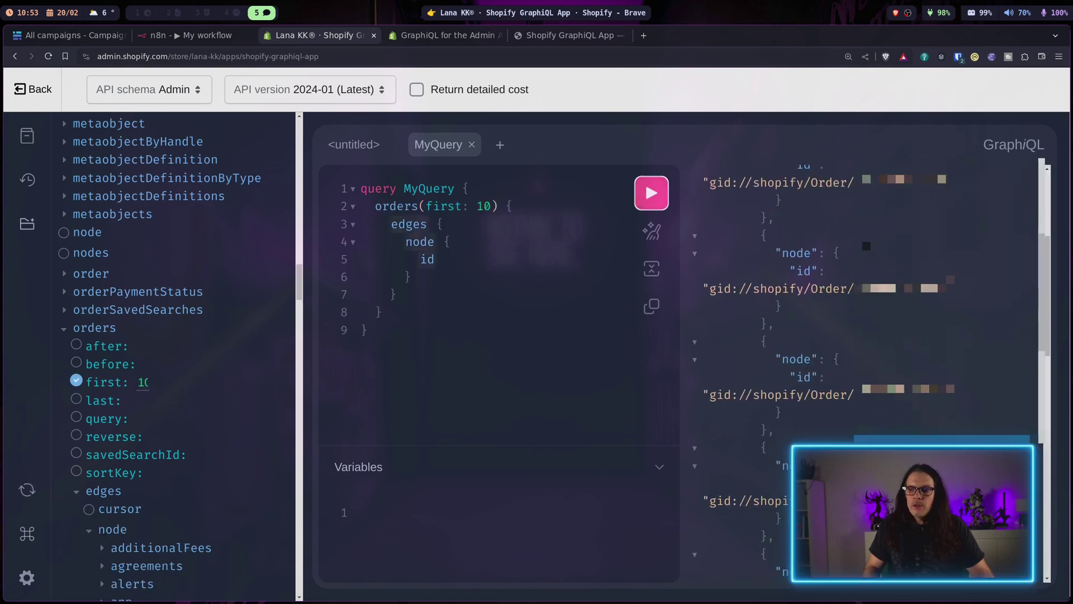
scroll(905, 487, "up", 10)
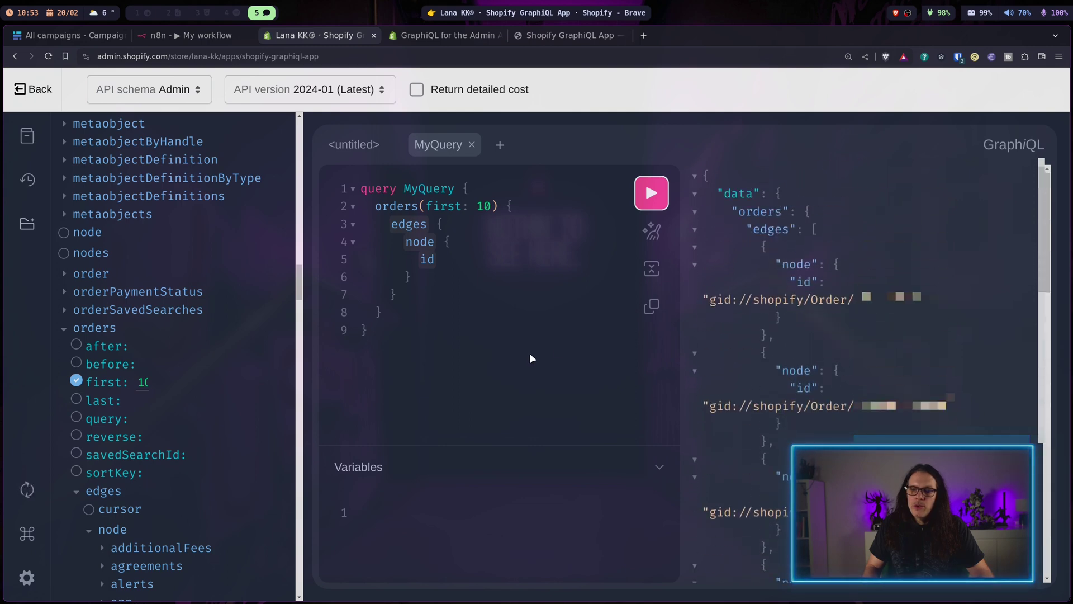
Remove the first: 10 limit from the orders query
left_click(27, 223)
left_click(27, 223)
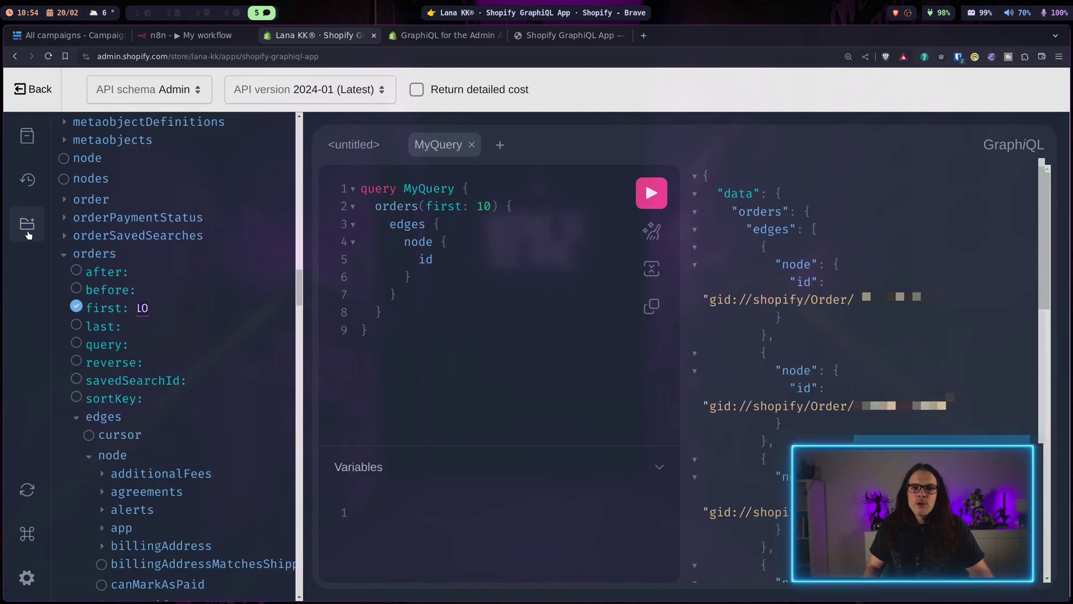
left_click(77, 307)
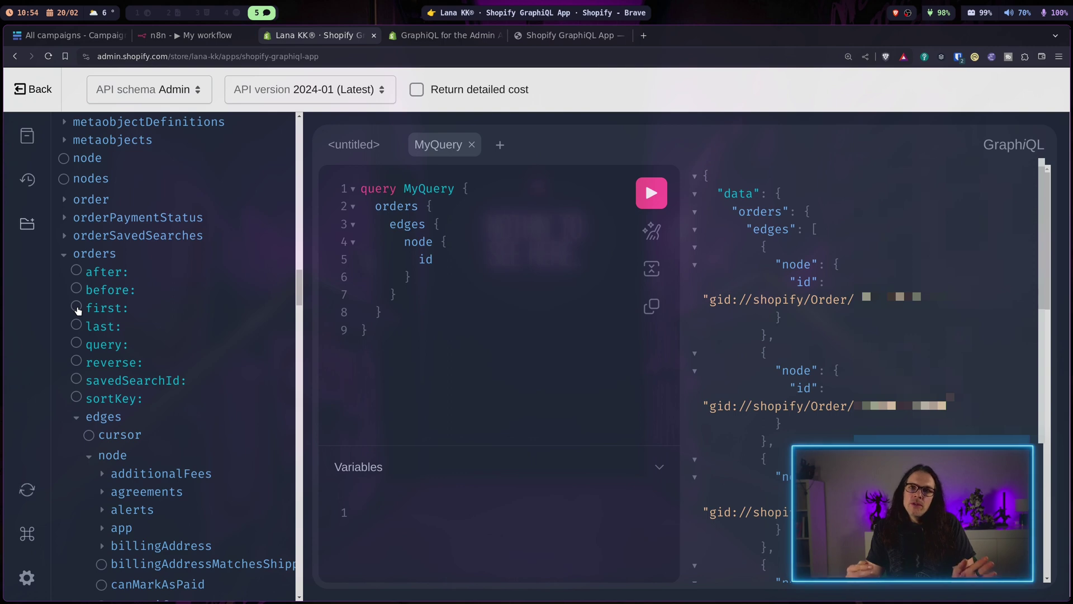
Add the query filter created_at:>2024-02-01 to orders and run it
left_click(76, 343)
left_click(487, 202)
key("ctrl+v")
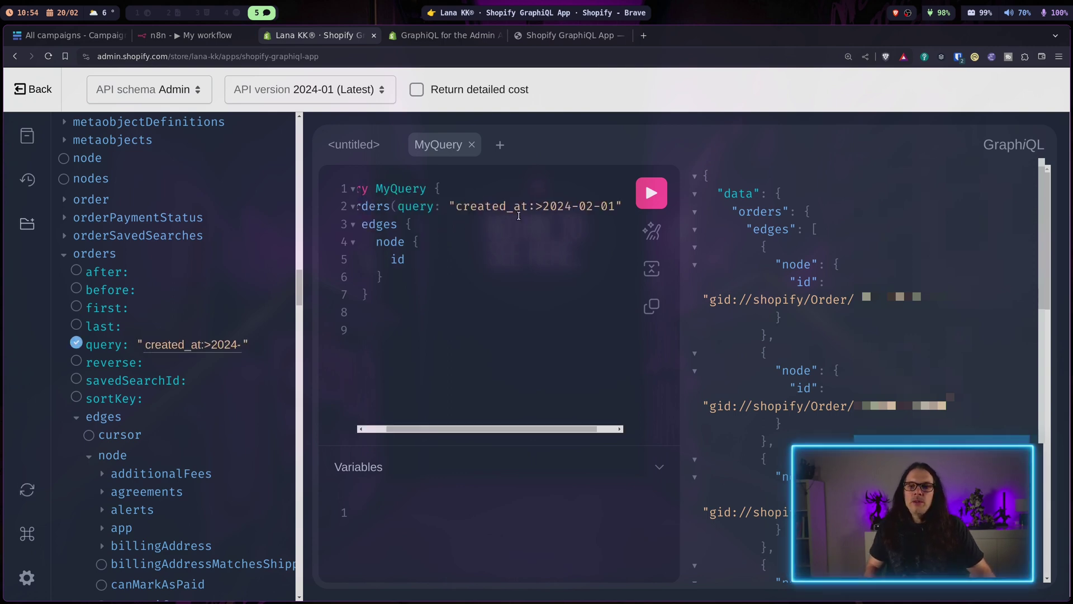
key("Left")
key("Left")
key("Left")
key("Left")
key("Left")
key("Left")
key("Left")
key("Left")
key("Left")
key("Left")
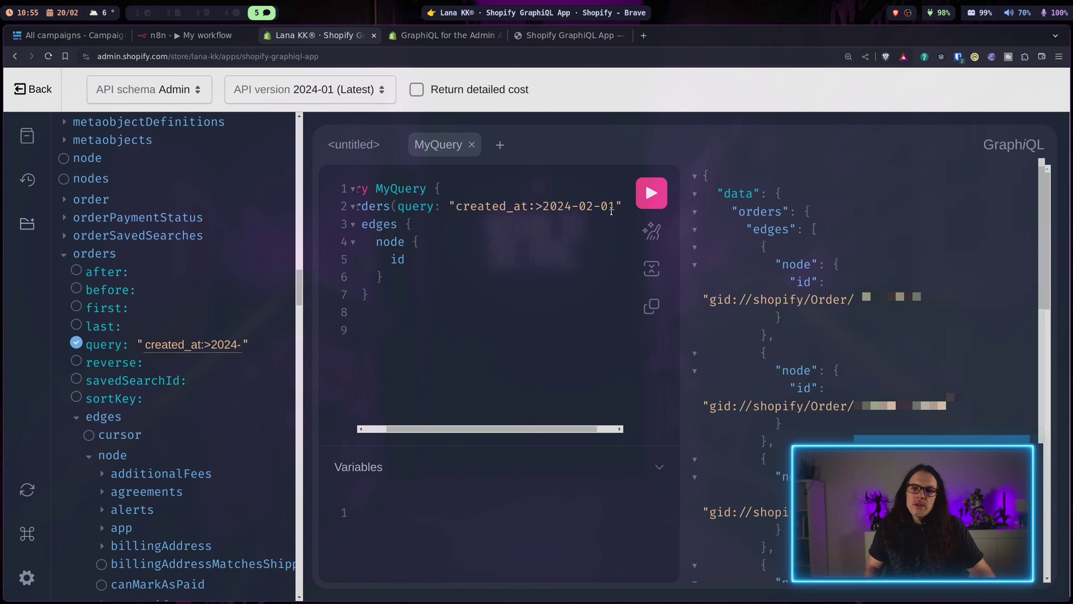
left_click(652, 194)
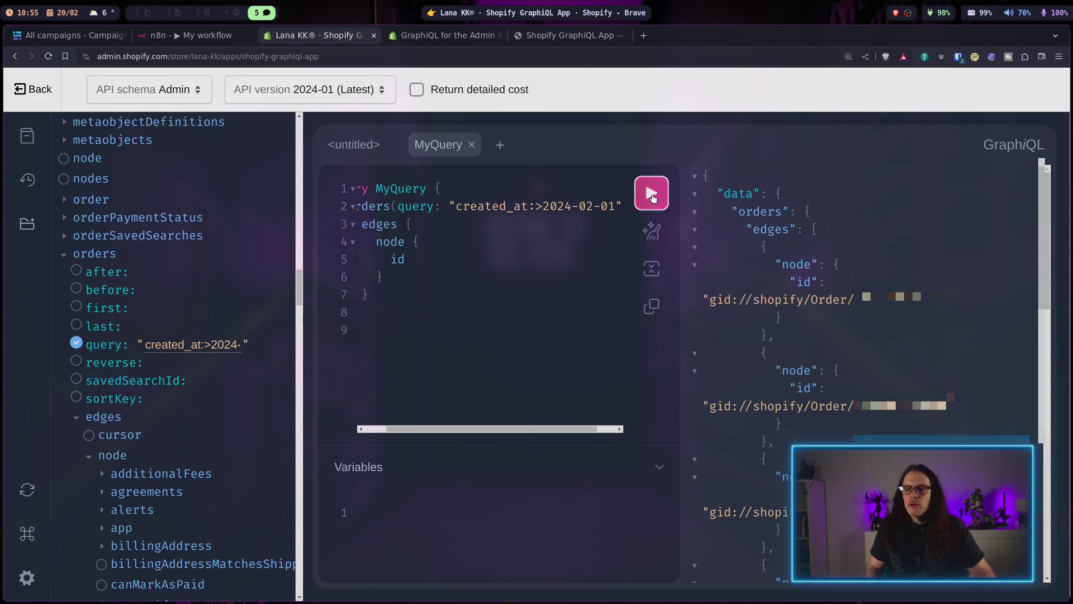
mouse_move(449, 201)
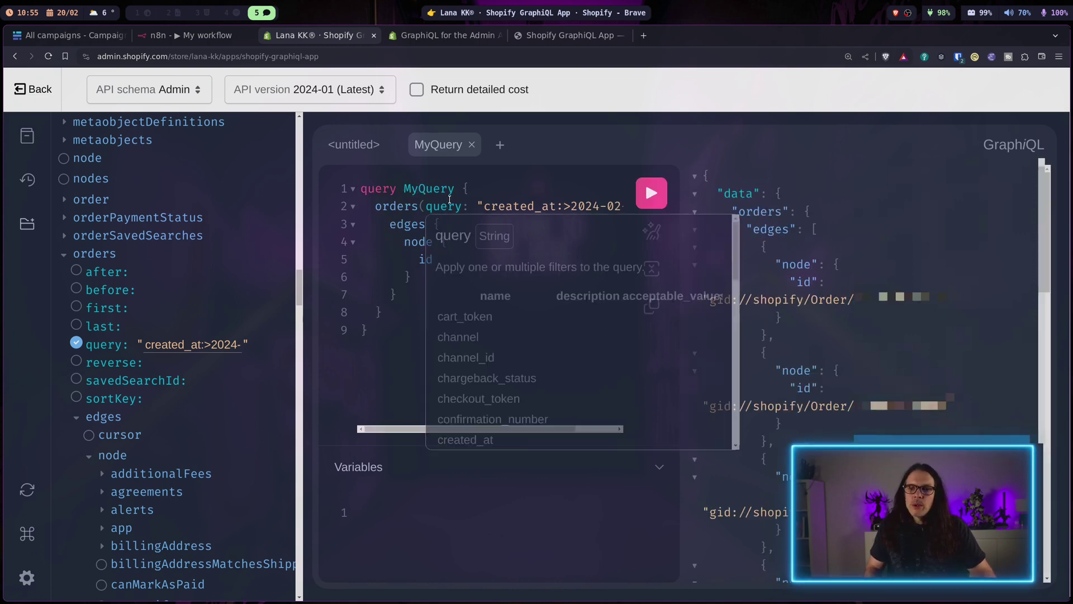
Re-add the first: 10 limit and rerun the filtered orders query
left_click(98, 309)
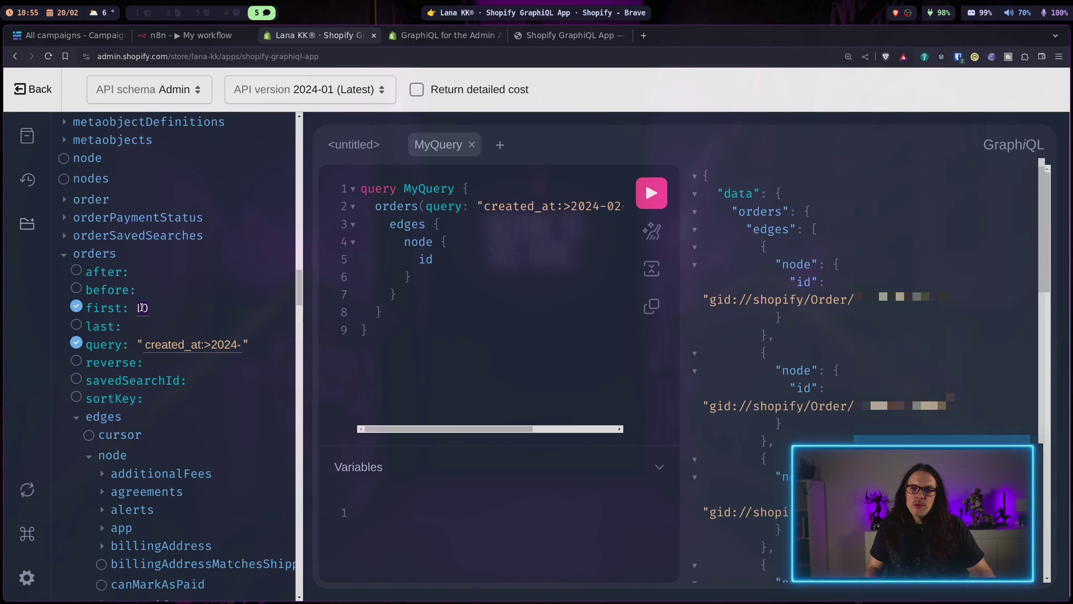
scroll(506, 215, "right", 5)
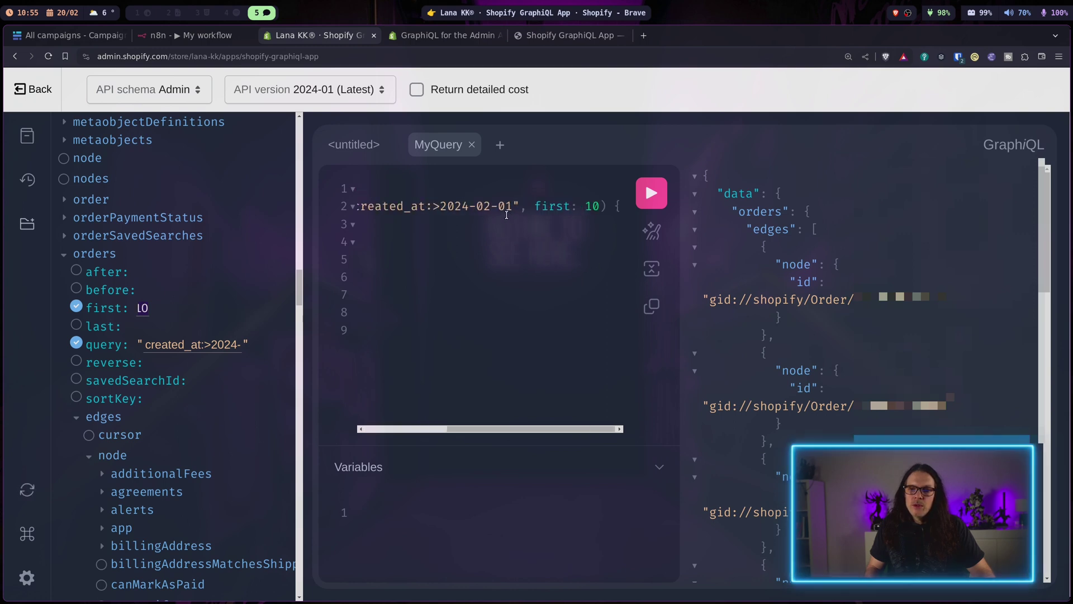
left_click(592, 241)
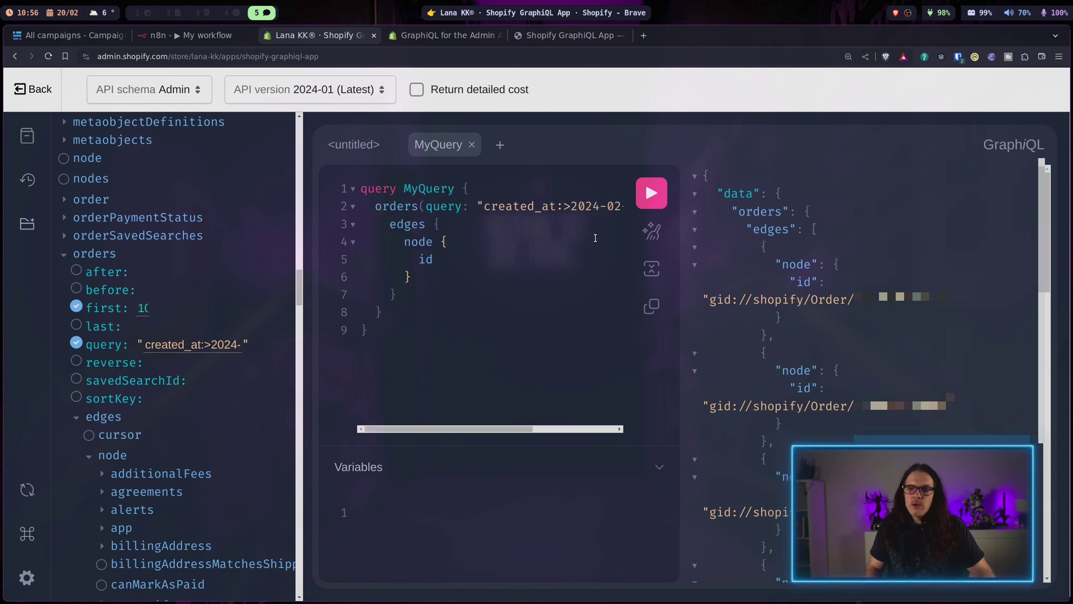
left_click(651, 193)
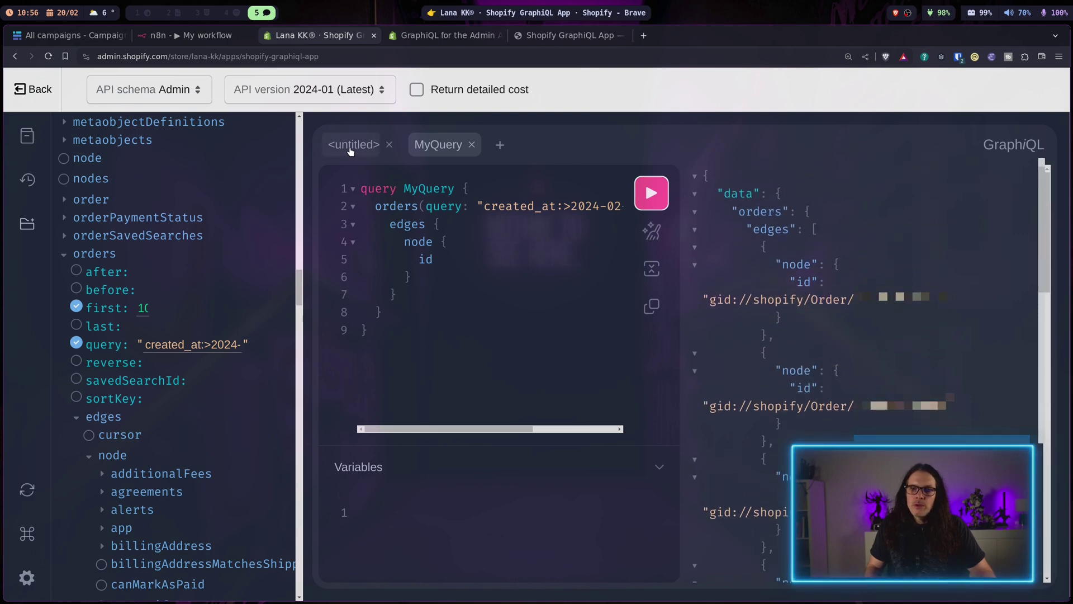
Add name and totalReceived to the orders query and run it
scroll(256, 385, "down", 12)
scroll(255, 389, "down", 10)
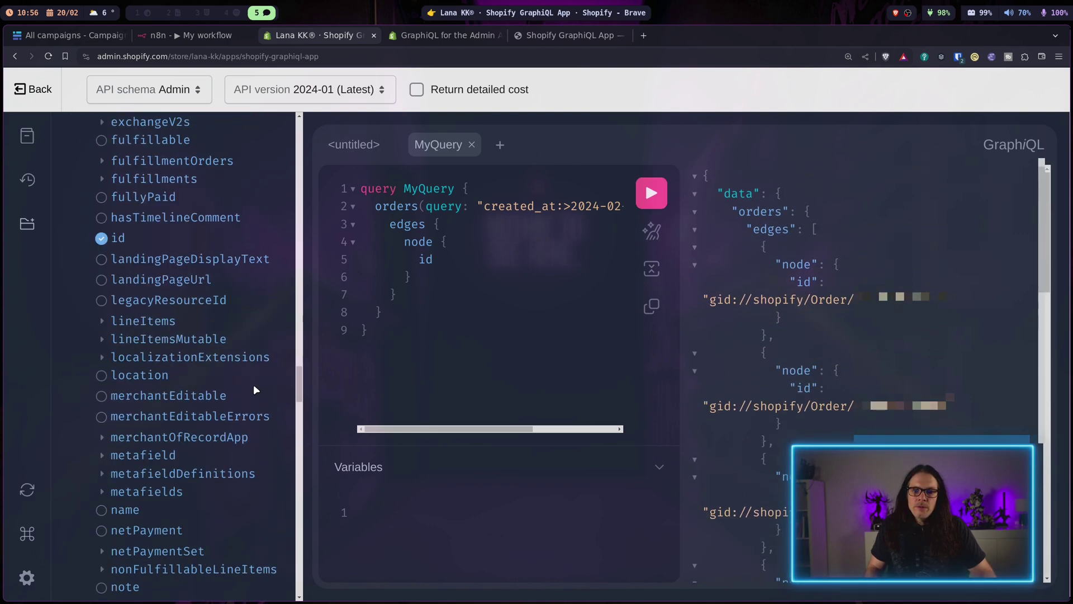
left_click(111, 323)
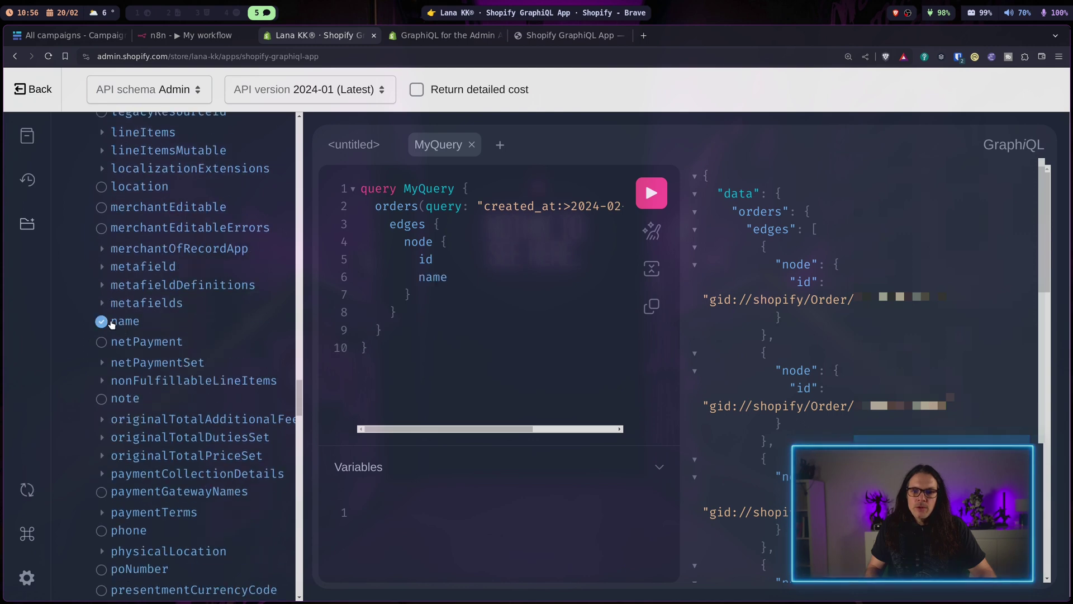
left_click(643, 194)
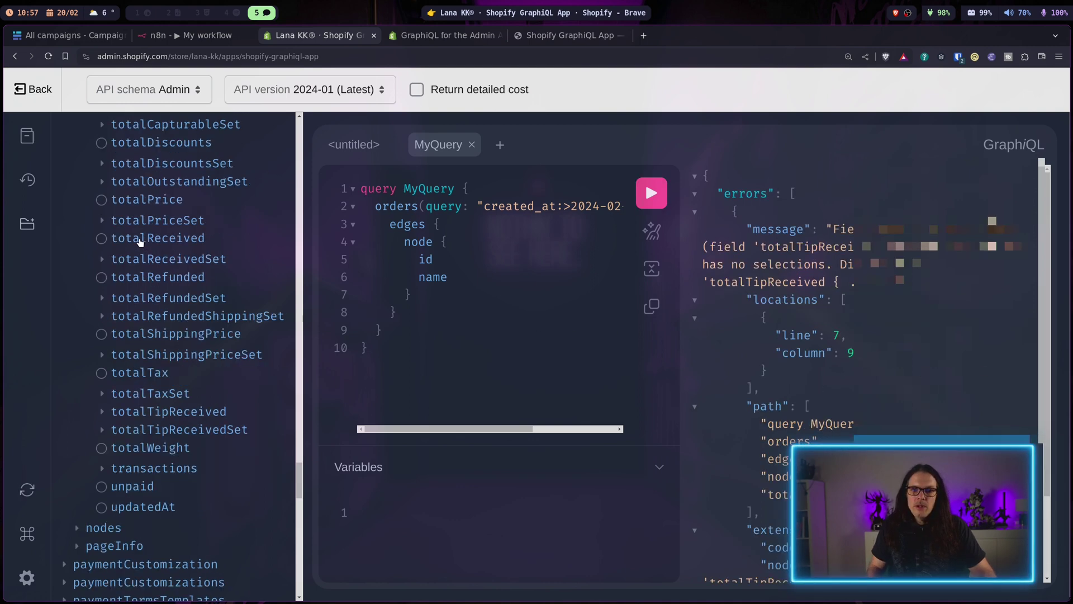
left_click(140, 241)
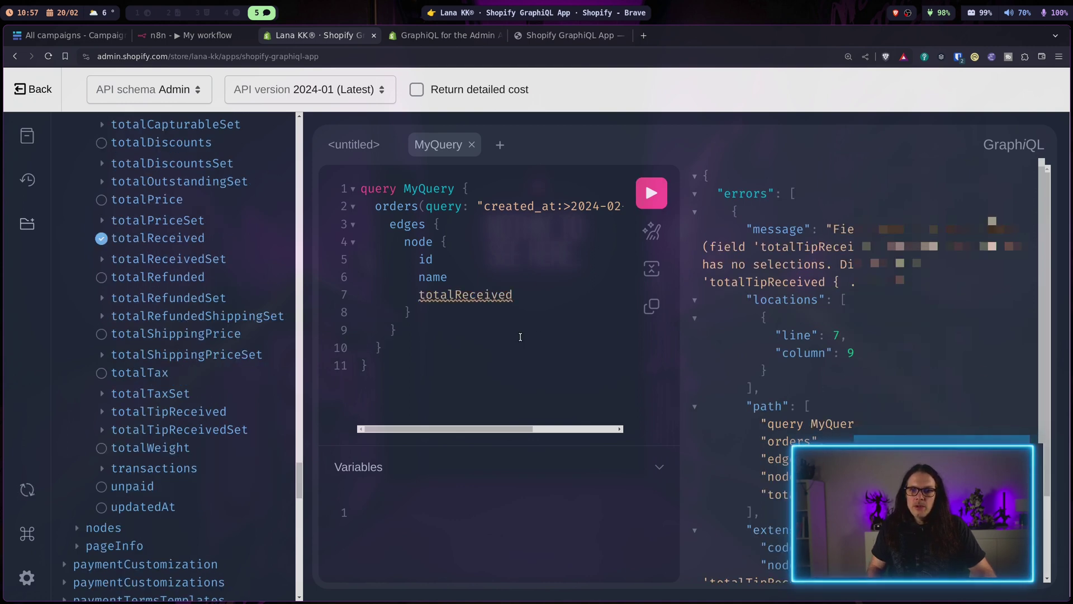
left_click(651, 193)
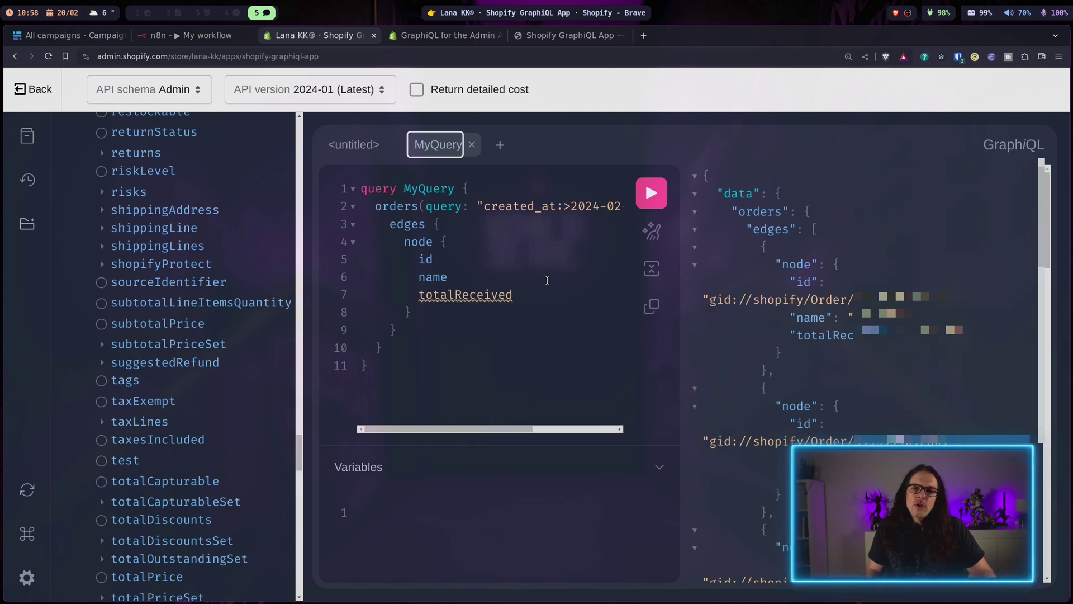
Add customerJourneySummary > firstVisit > id to the query and run it
scroll(190, 313, "up", 15)
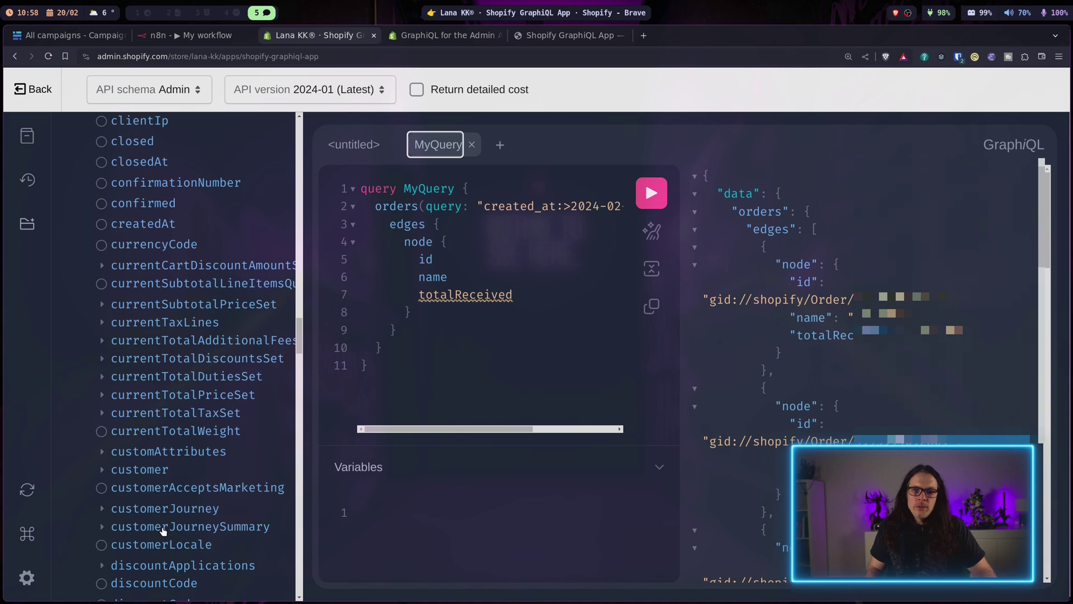
left_click(162, 528)
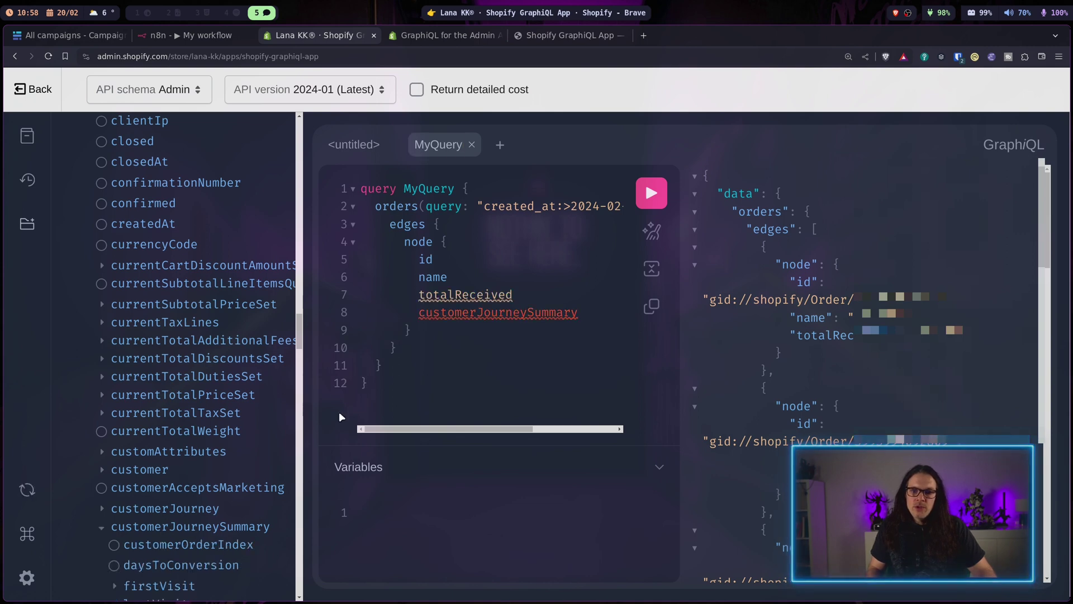
scroll(176, 499, "down", 3)
left_click(160, 492)
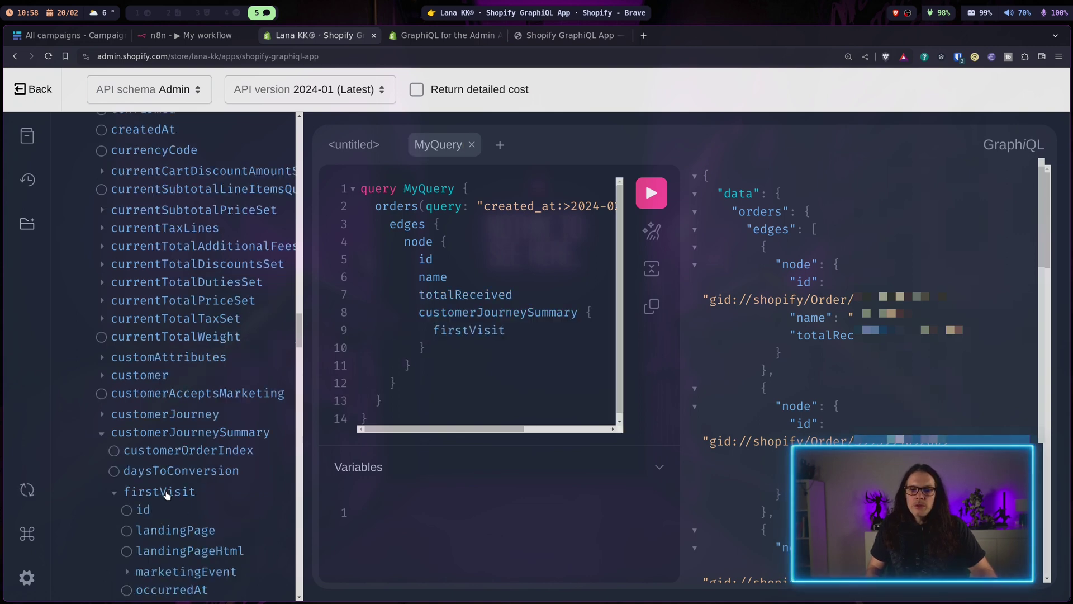
scroll(224, 450, "down", 3)
left_click(134, 415)
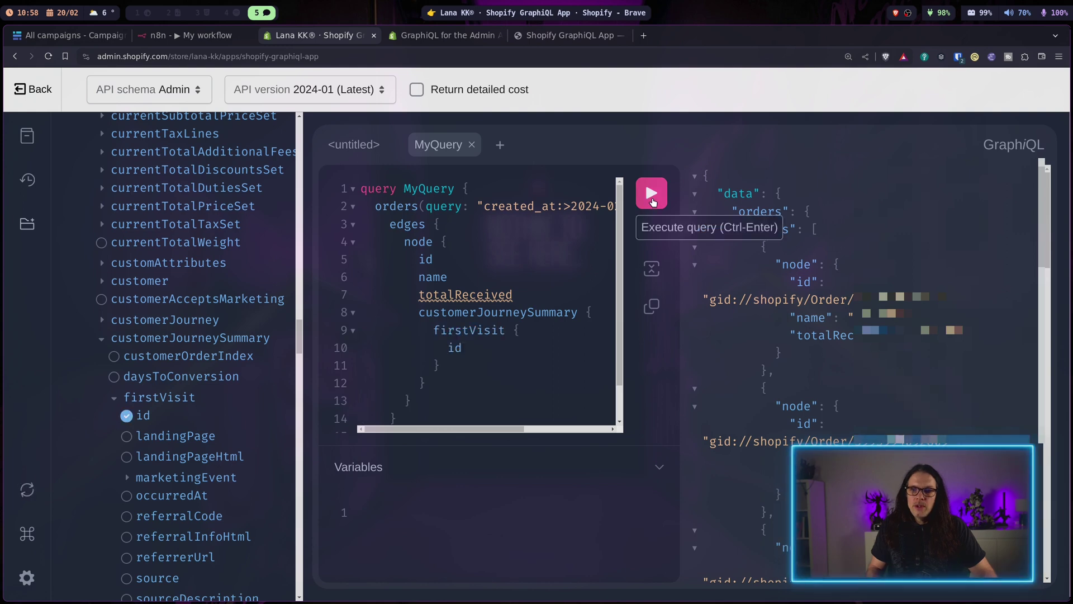
left_click(653, 198)
scroll(782, 251, "down", 1)
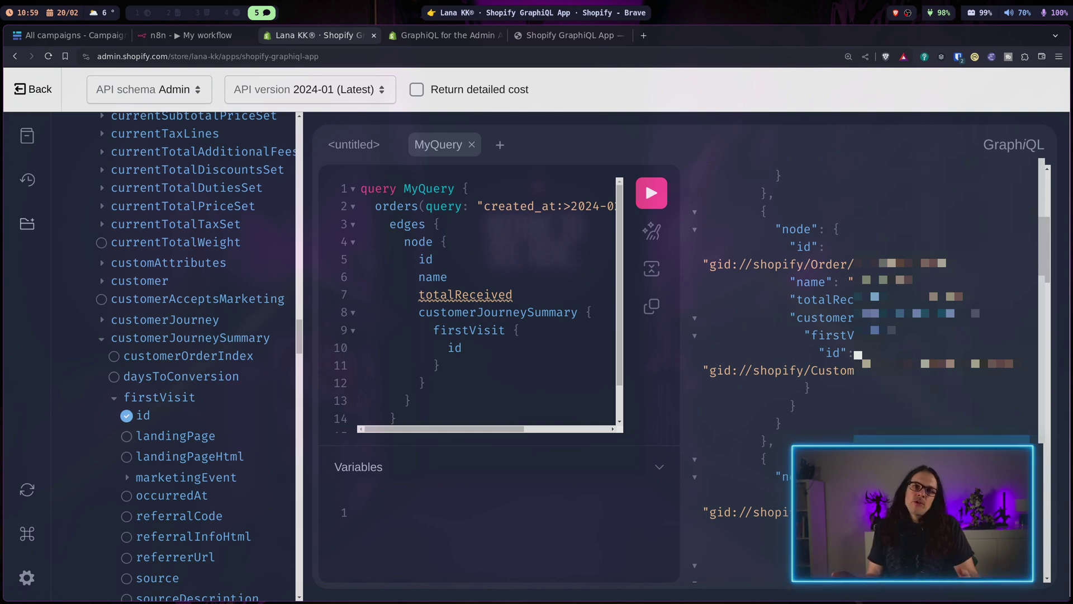
Add firstVisit source, referrerUrl and landingPage fields and run the query
scroll(216, 404, "down", 3)
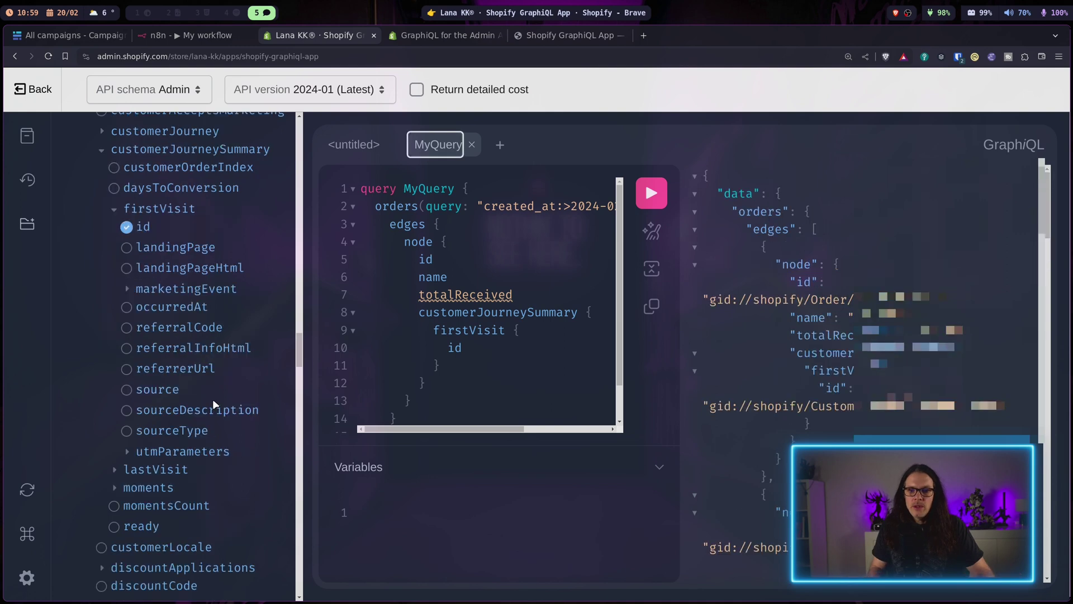
left_click(147, 390)
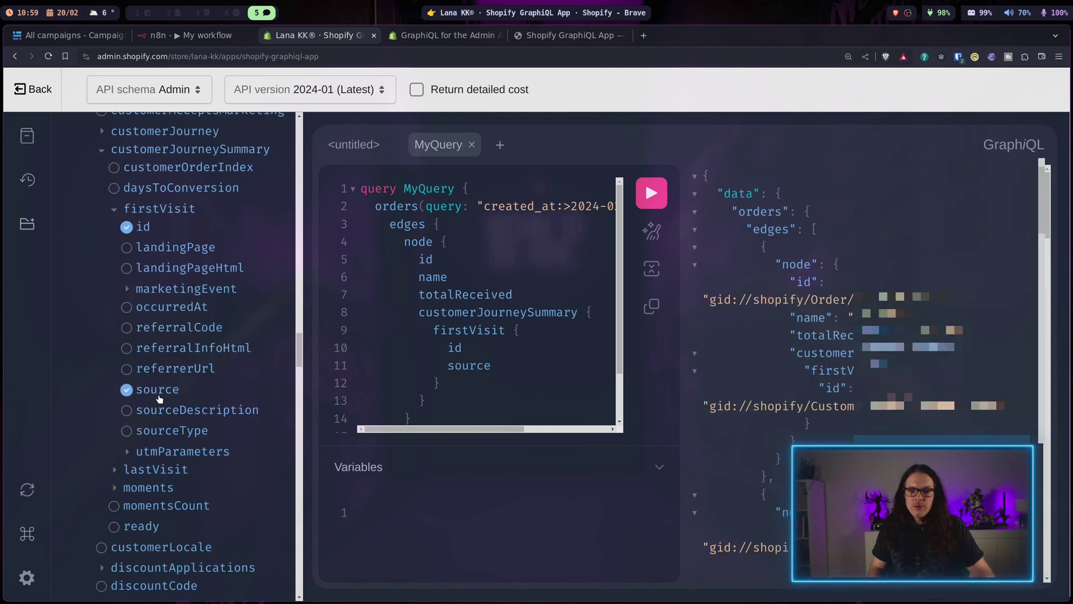
left_click(165, 369)
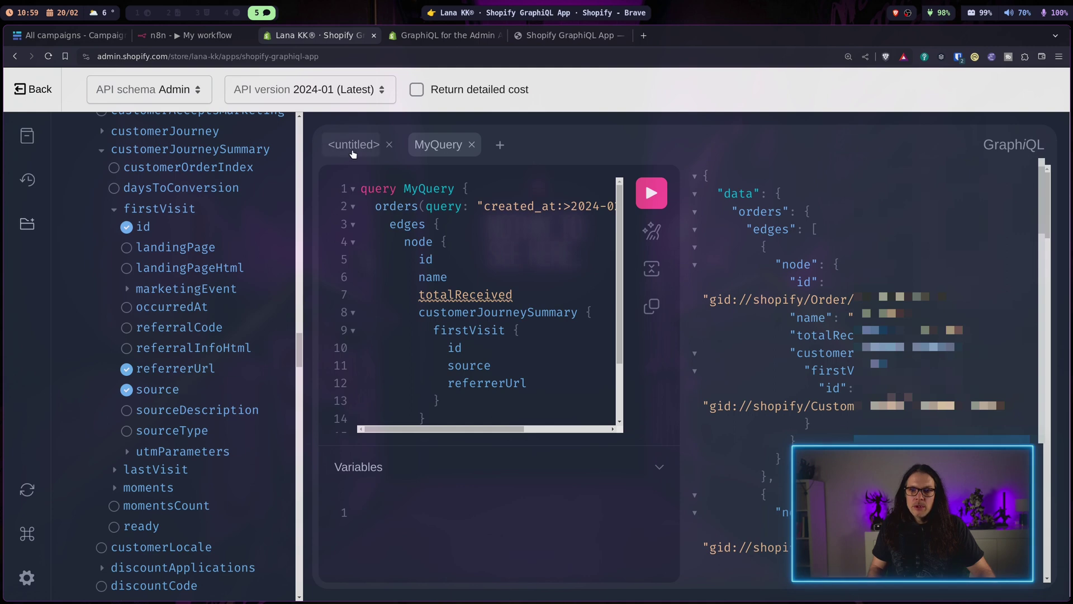
left_click(168, 247)
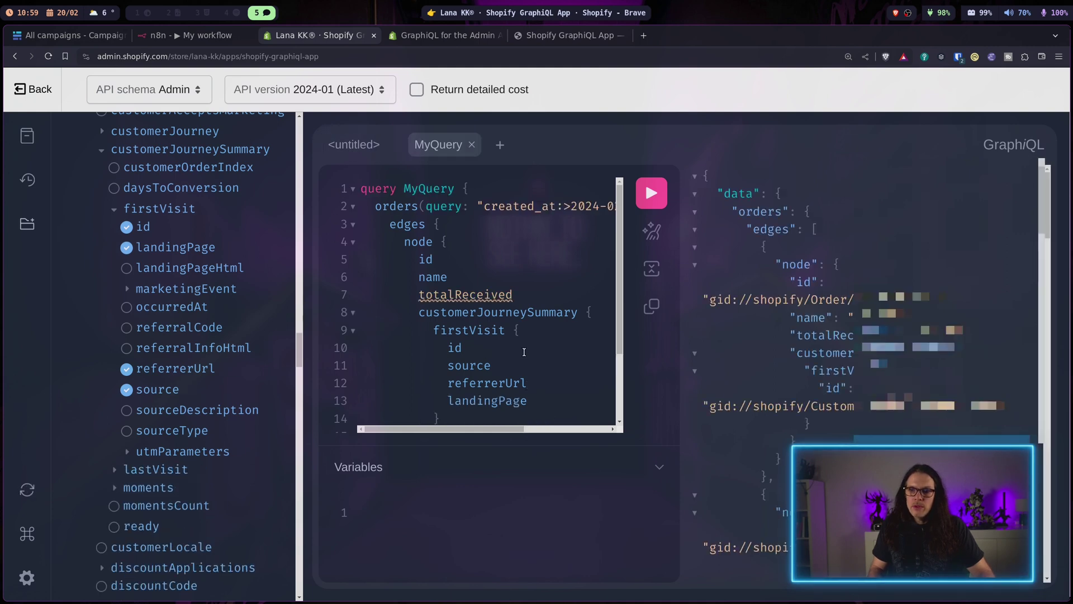
left_click(650, 193)
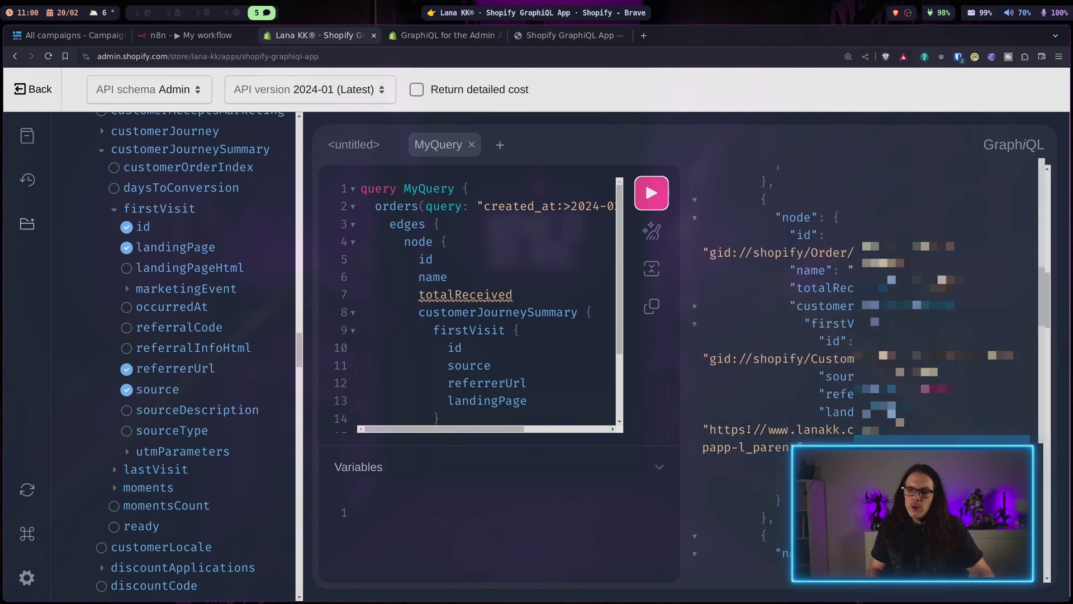
Add utmParameters campaign, content, medium, source and term, then run the query
scroll(488, 342, "down", 2)
left_click(169, 452)
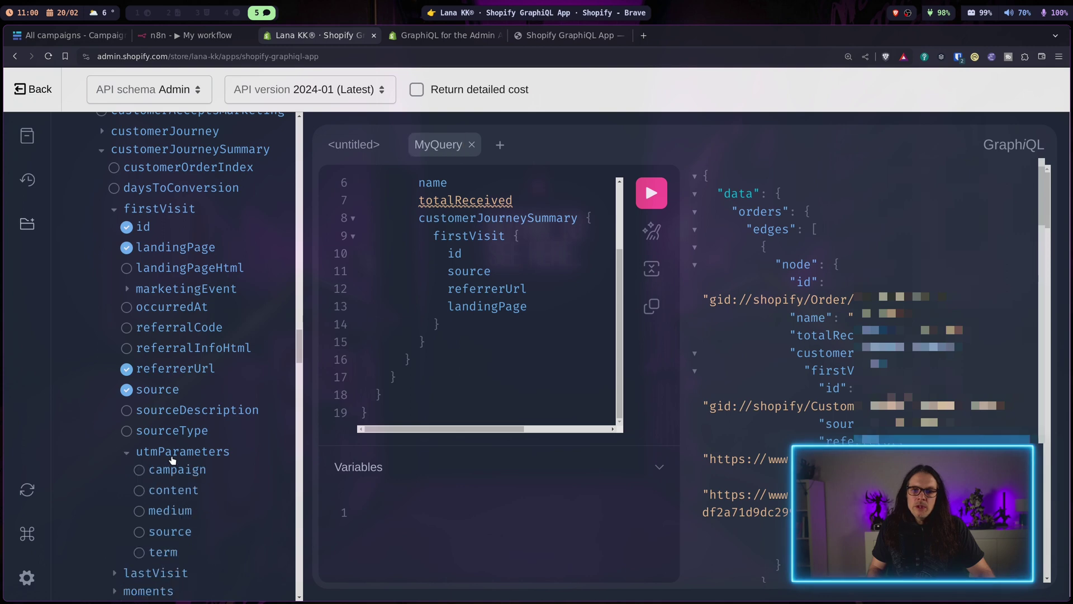
left_click(170, 490)
left_click(168, 510)
left_click(167, 531)
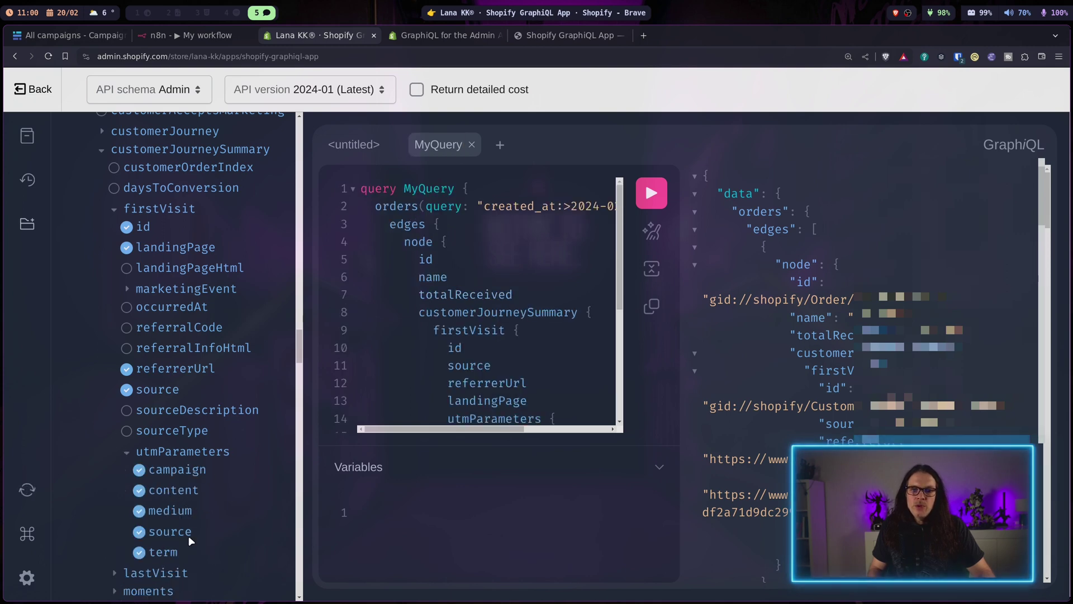
left_click(162, 551)
scroll(486, 347, "down", 3)
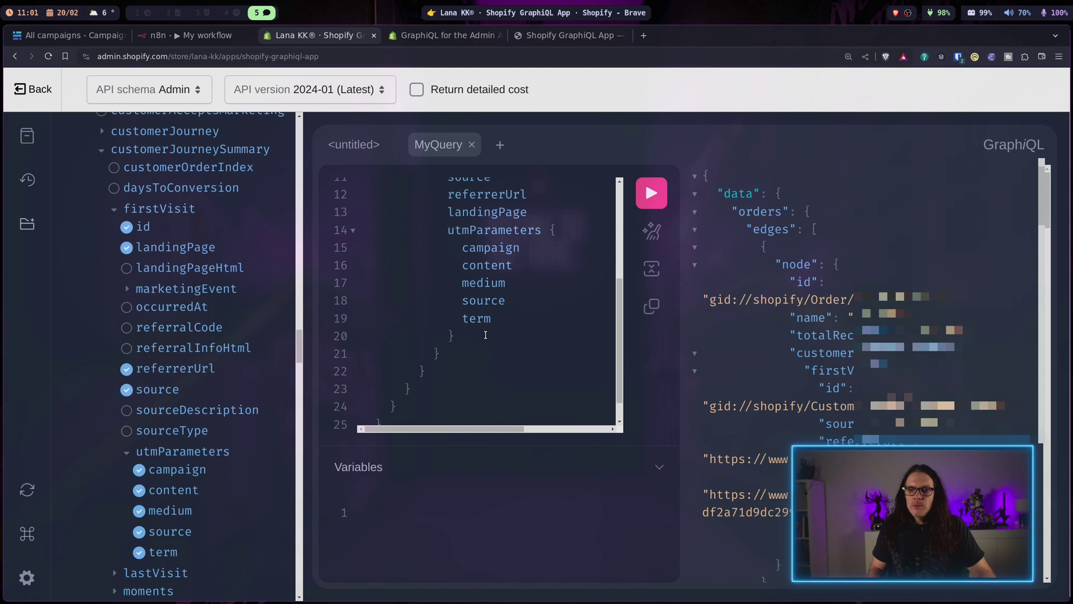
left_click(654, 194)
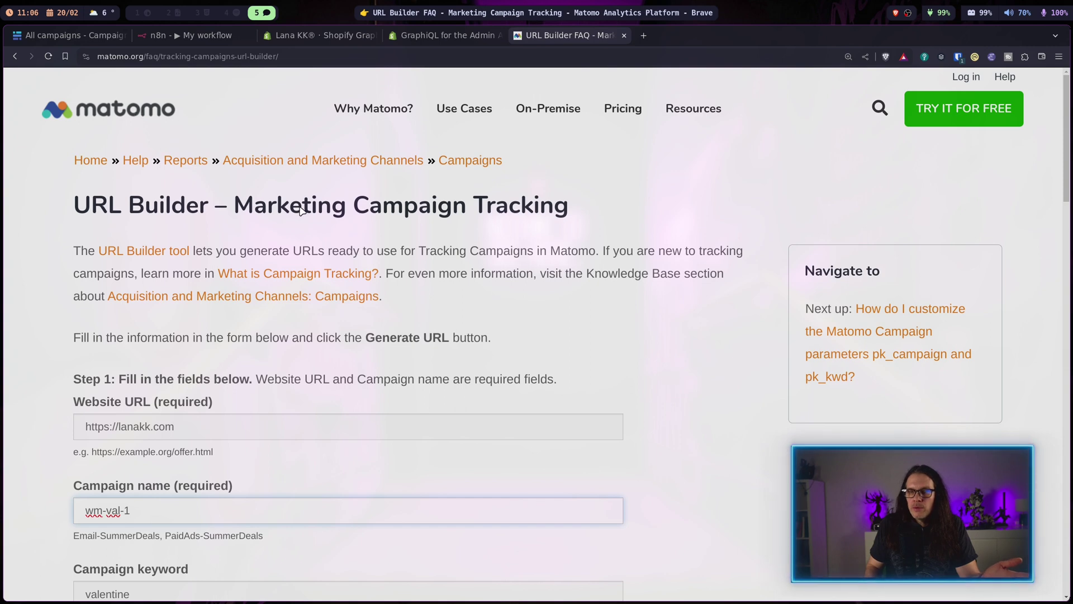
Generate the wm-val-1 tracking link, inspect its mtm_ parameters, then close the URL Builder
scroll(602, 419, "down", 2)
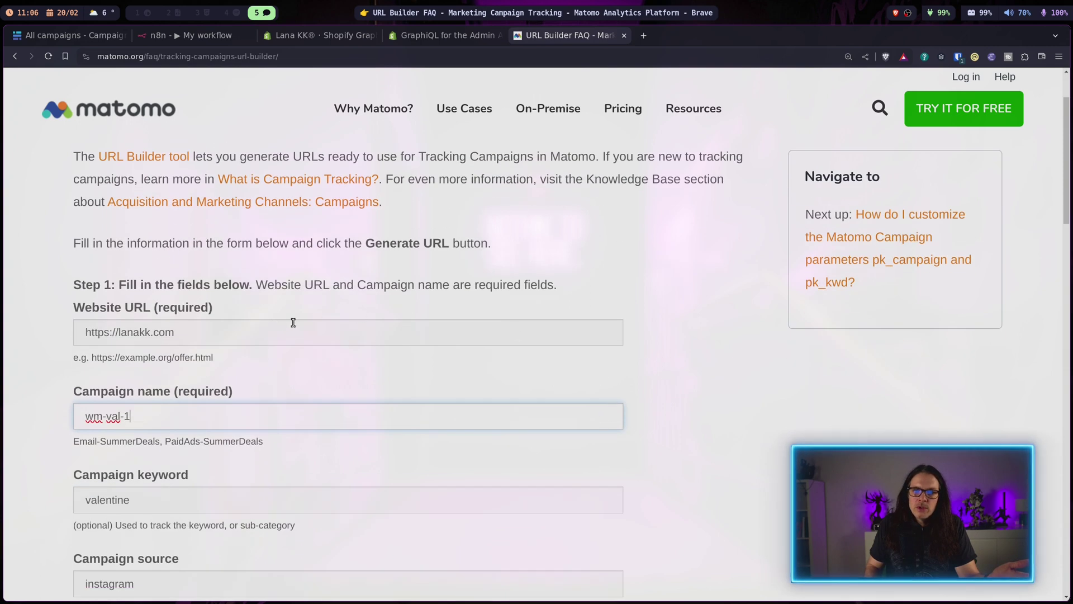
scroll(434, 261, "down", 2)
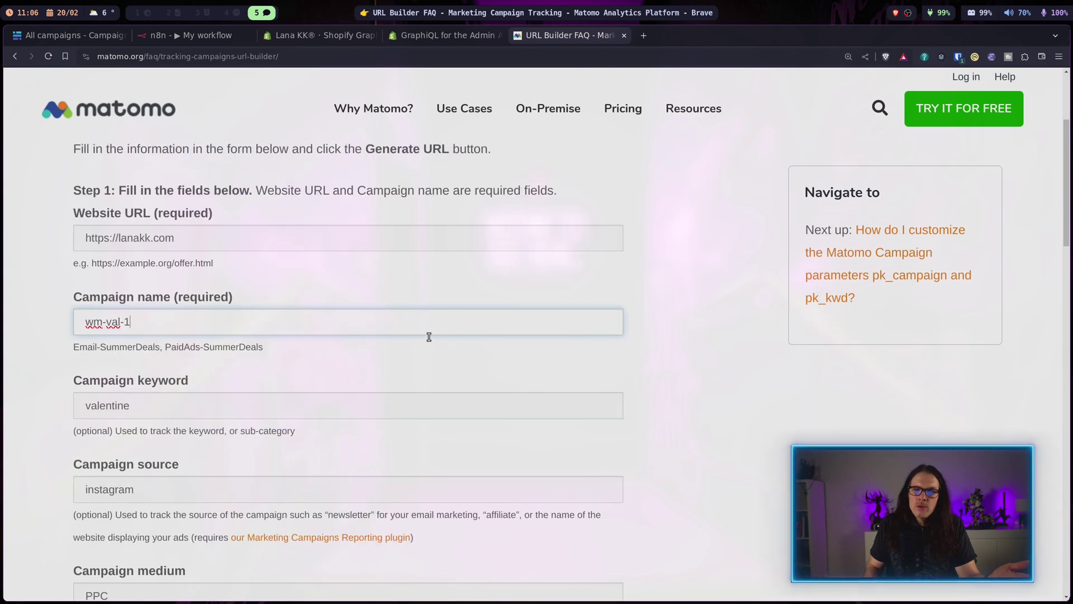
scroll(725, 331, "down", 15)
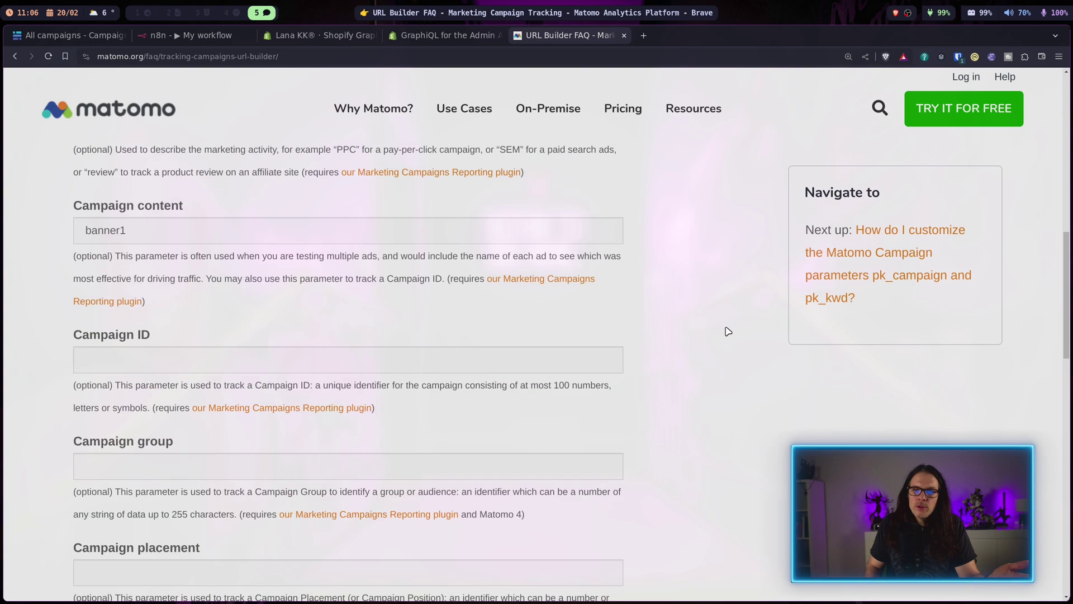
left_click(163, 397)
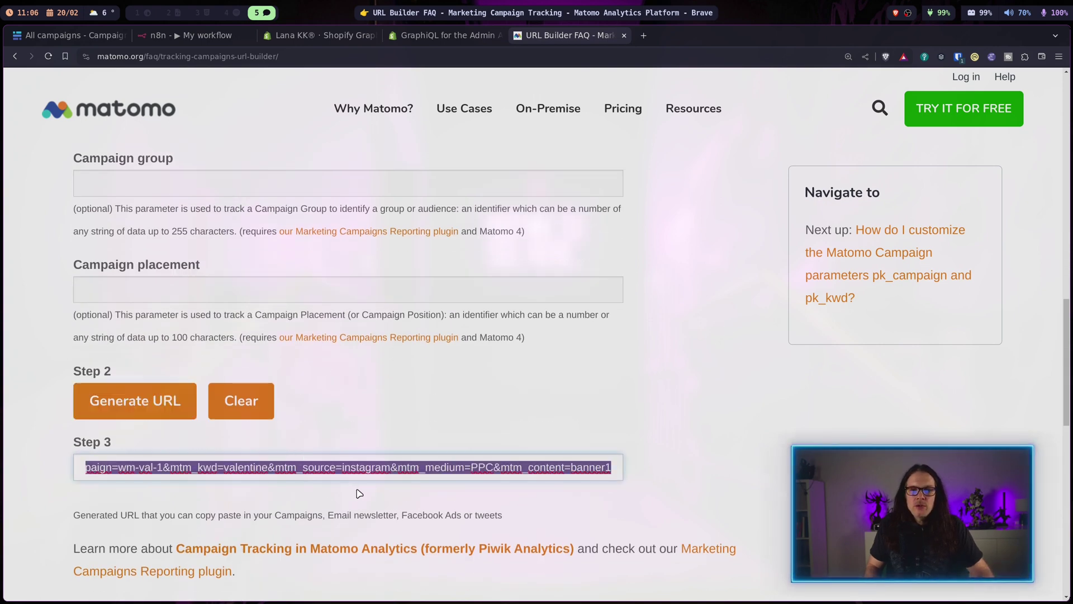
key("ctrl+plus")
key("ctrl+plus")
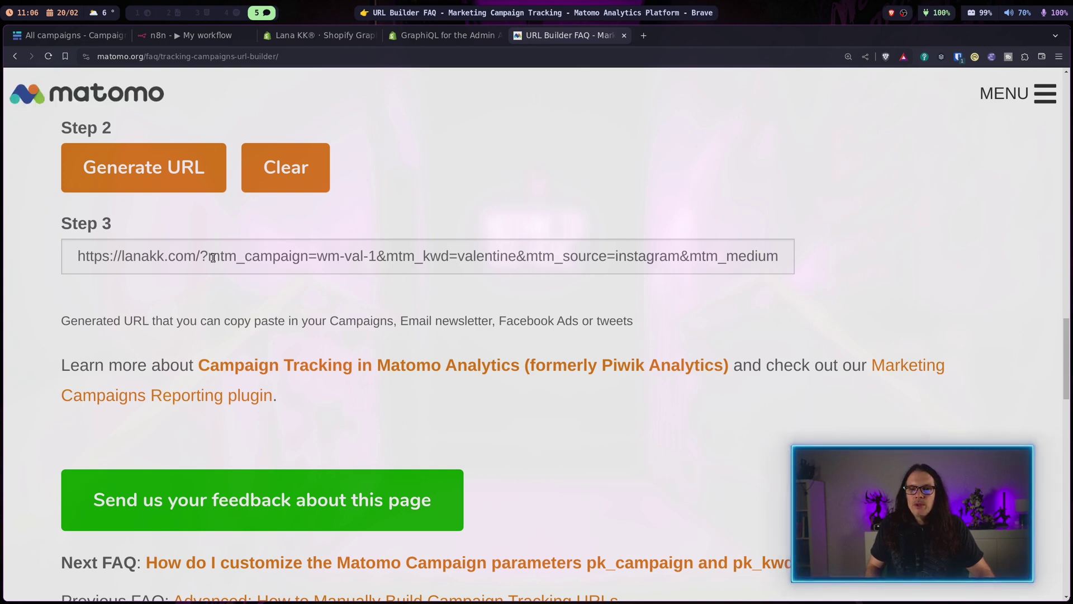
left_click_drag(208, 256, 675, 257)
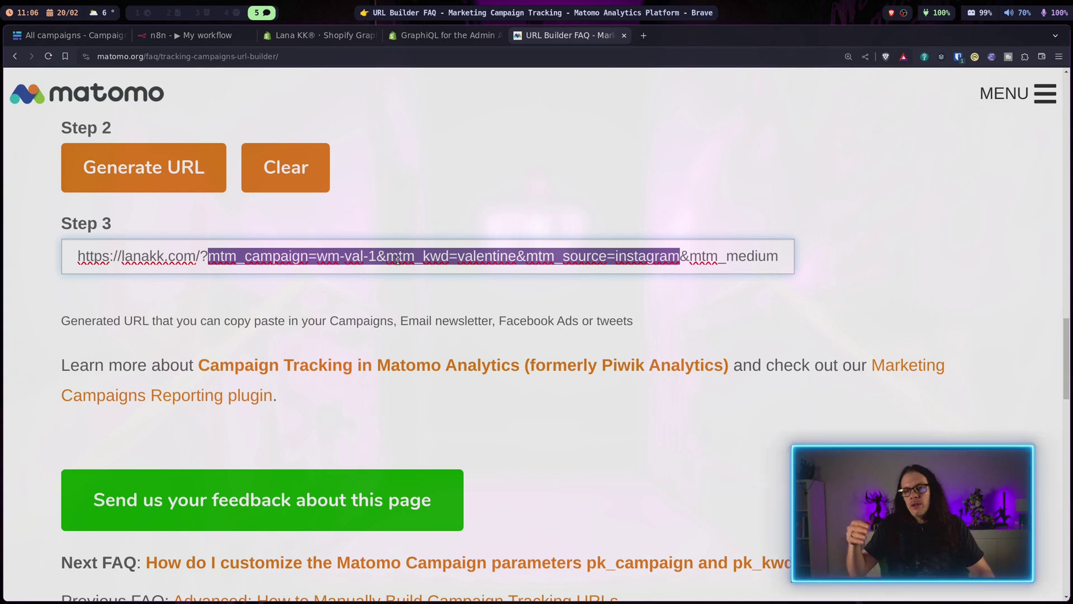
key("ctrl+w")
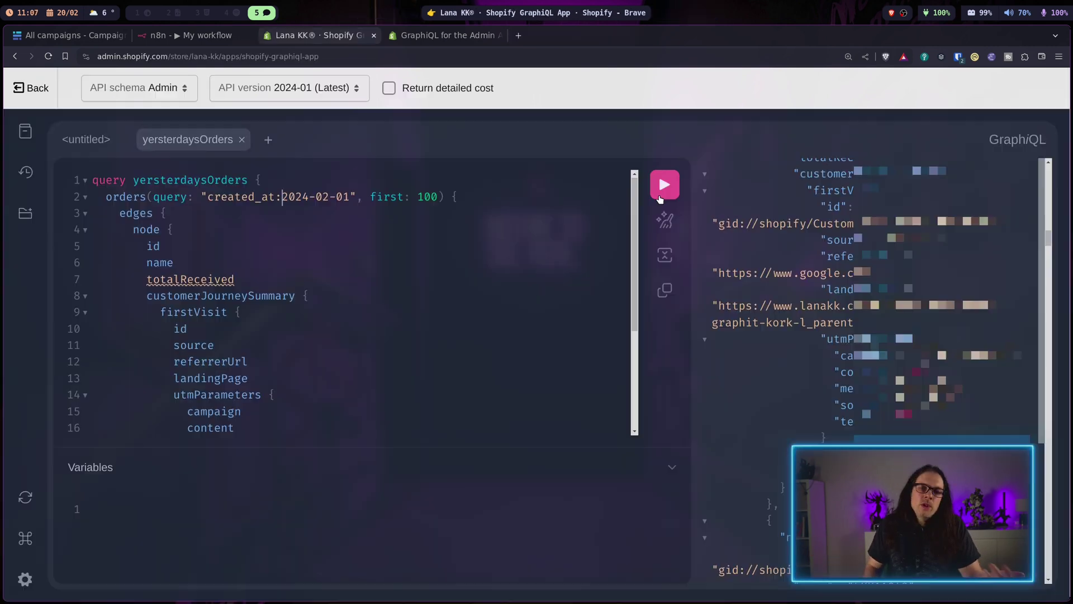
Rerun the yersterdaysOrders query for 2024-02-01 orders in GraphiQL and return to the n8n tab
key("ctrl+Return")
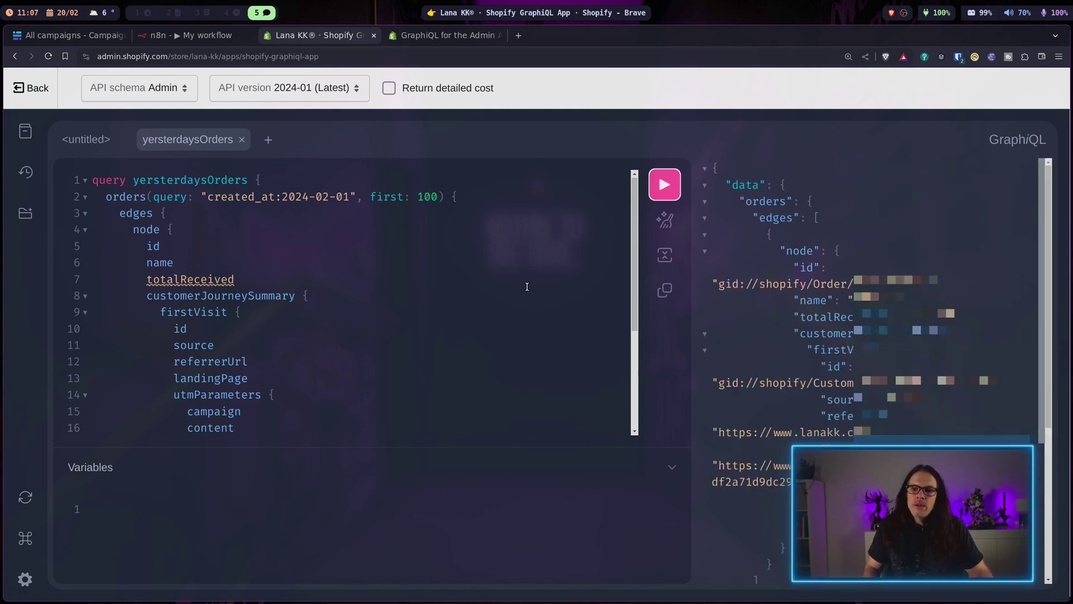
key("ctrl+shift+Tab")
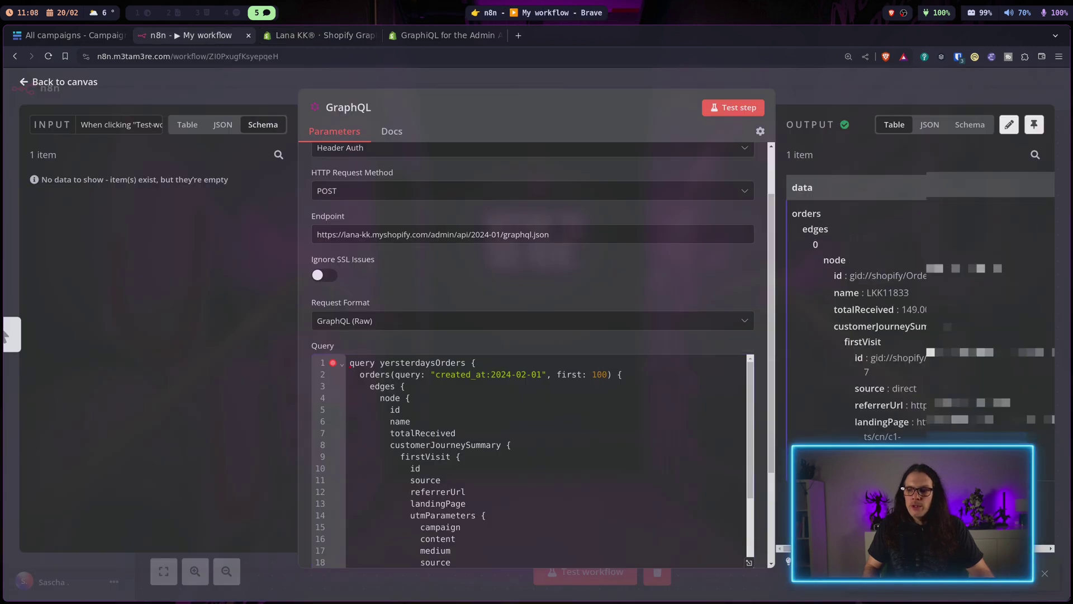
Test the GraphQL node to list orders with id, name, totalReceived and first-visit data, then view the Handling dates docs
left_click(929, 124)
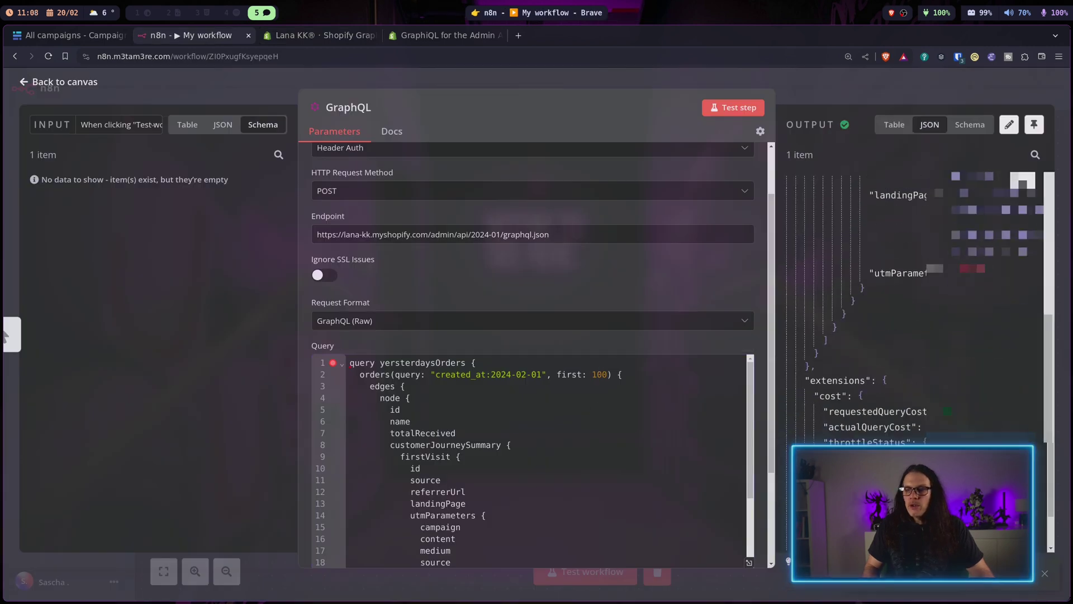
scroll(917, 335, "up", 10)
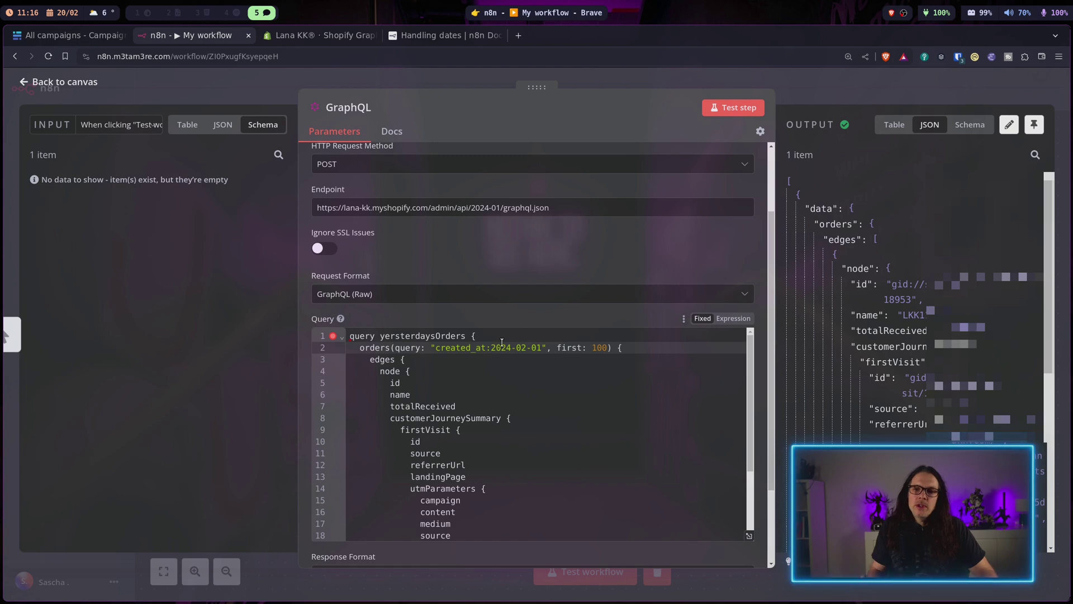
key("ctrl+Tab")
key("ctrl+Tab")
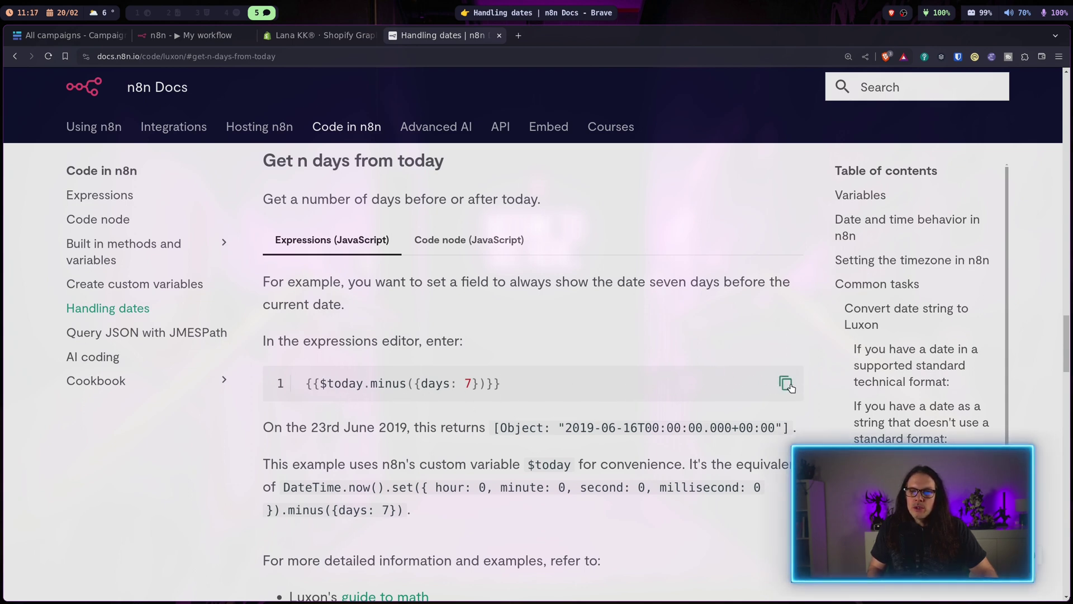
Replace the query's fixed date with the expression created_at:{{$today.minus({days: 1})}} in the expression editor
left_click(219, 36)
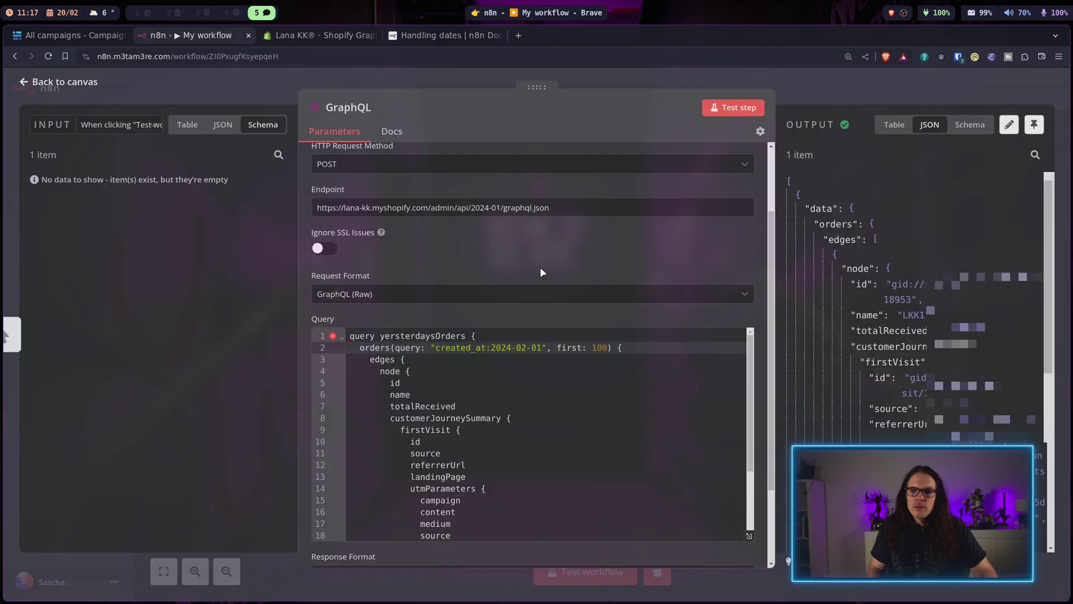
left_click(734, 319)
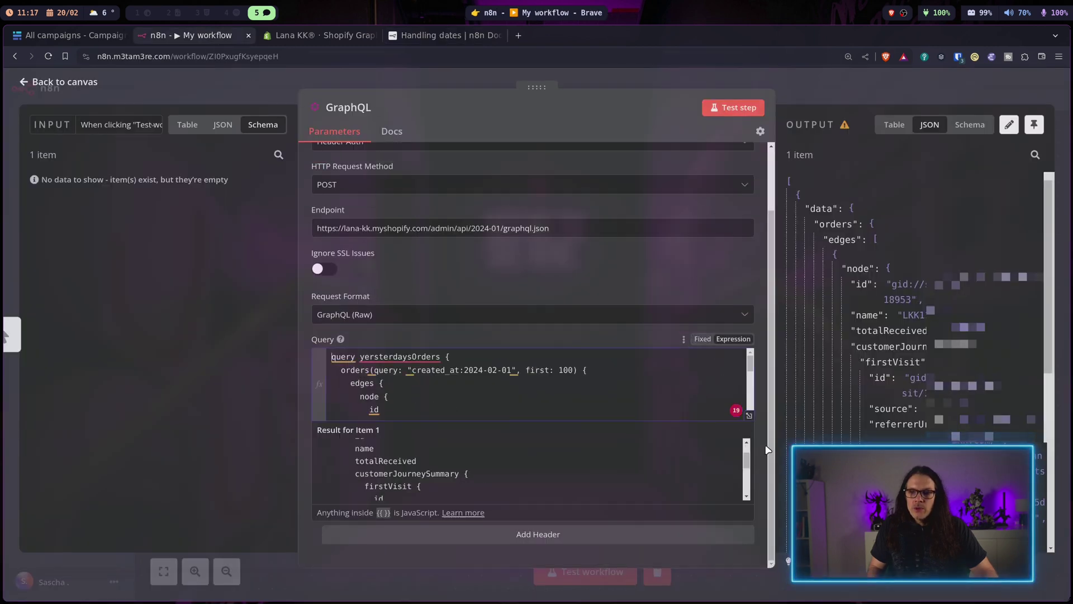
left_click(749, 415)
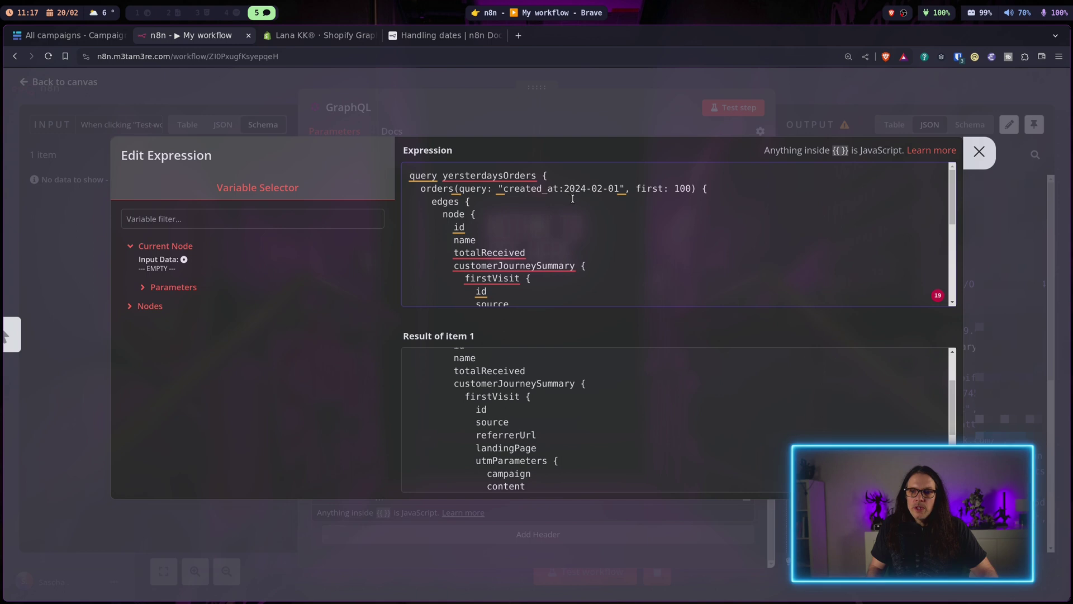
type("{{$today.minus({days: 7})}}")
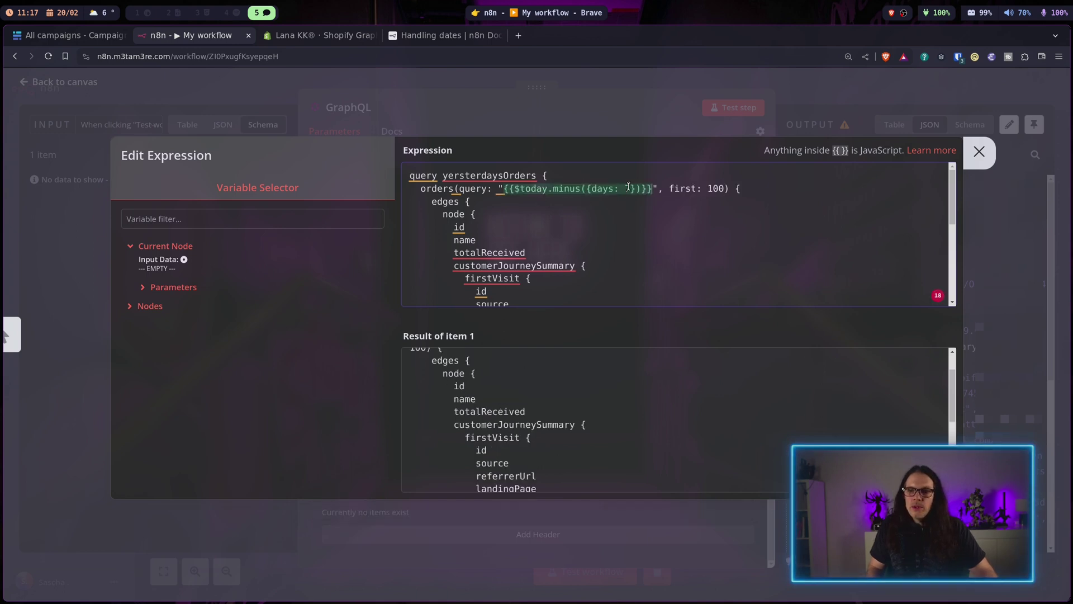
left_click(632, 189)
key("BackSpace")
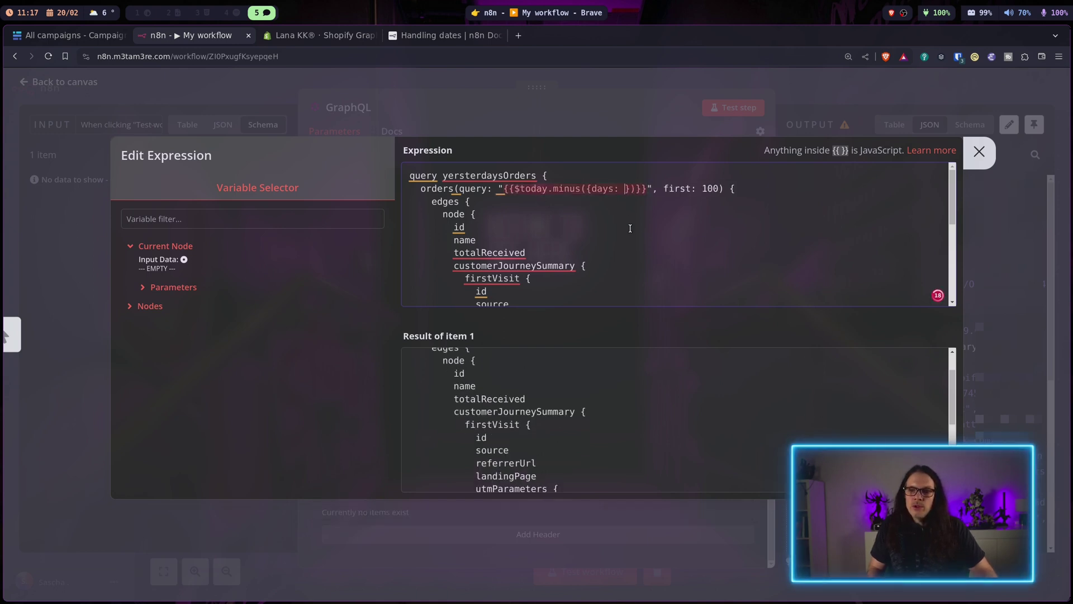
type("1")
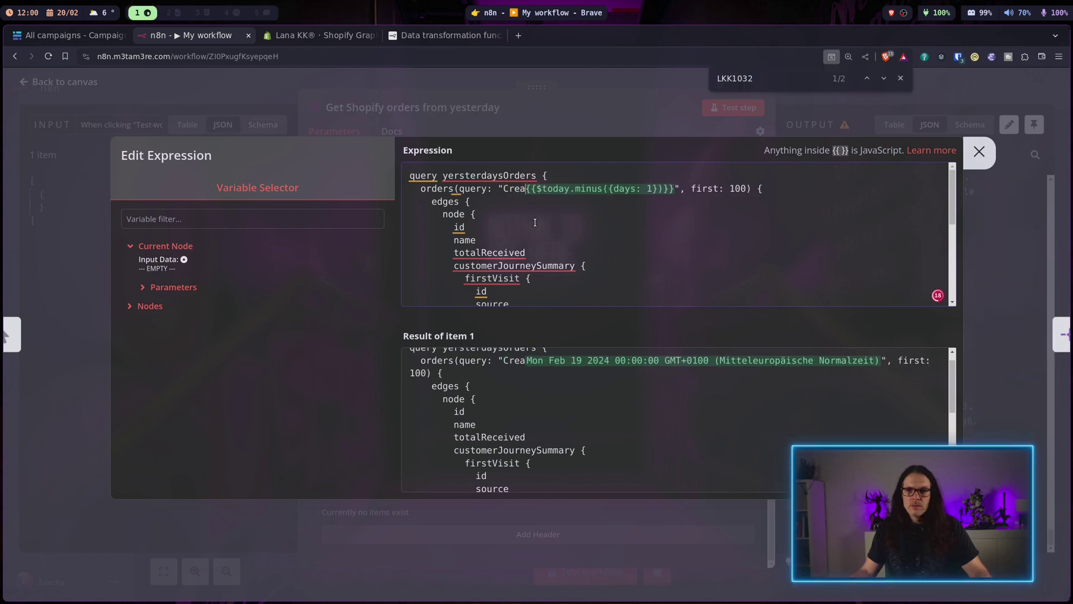
type("create")
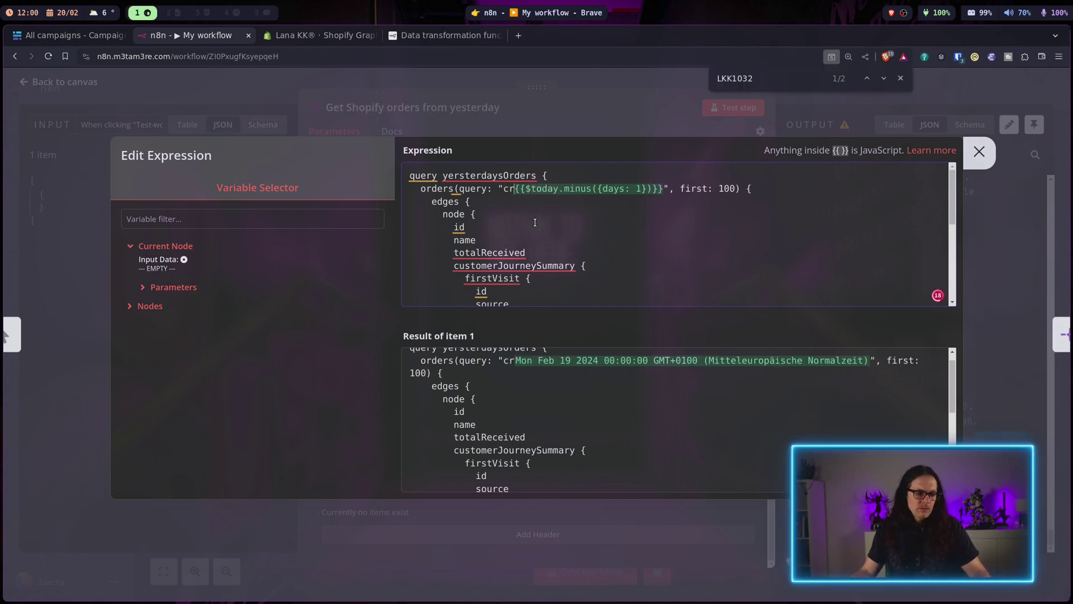
type("d_a")
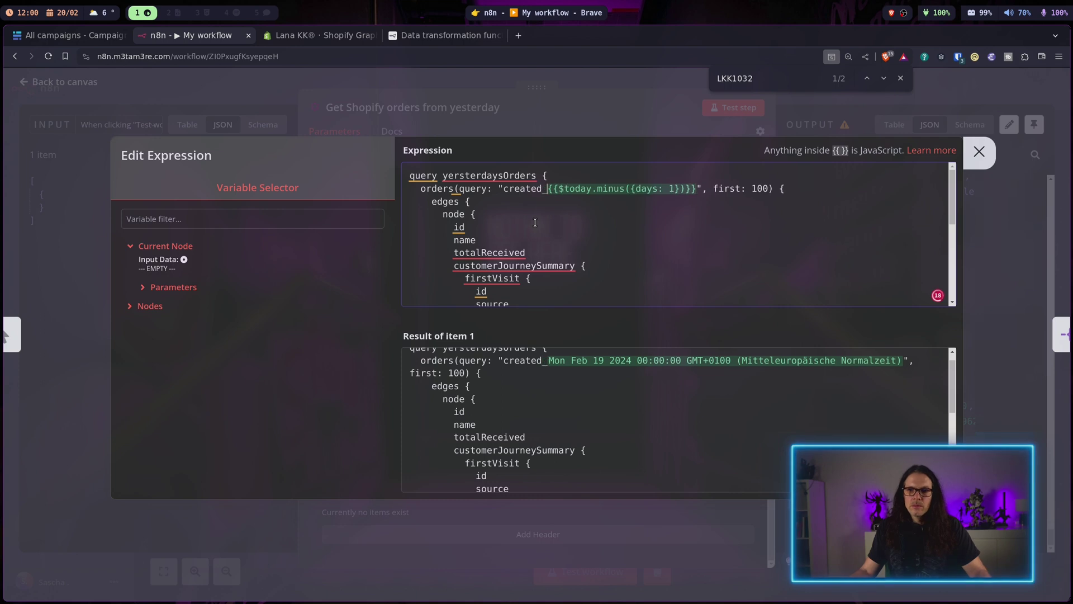
type("t")
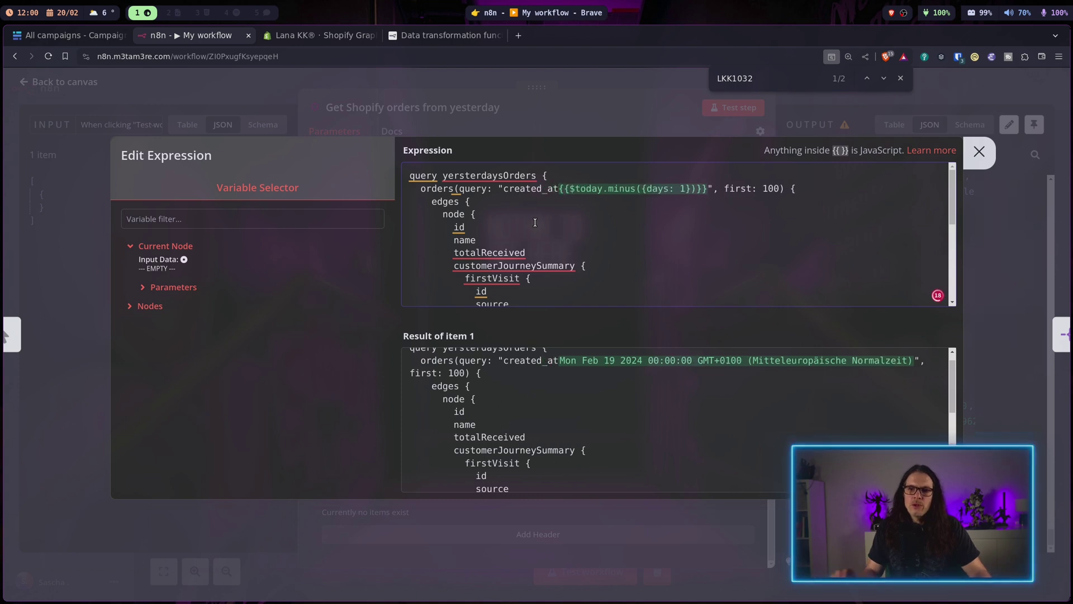
type(":")
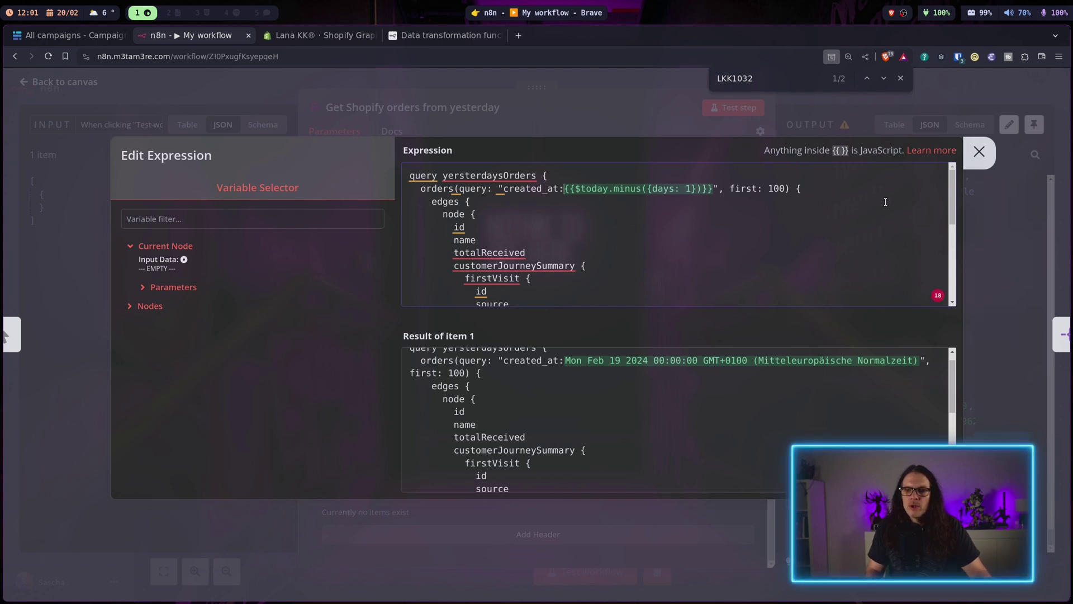
Run the Get Shopify orders from yesterday node, with the date resolving to 2024-02-19, and return to the canvas
left_click(964, 163)
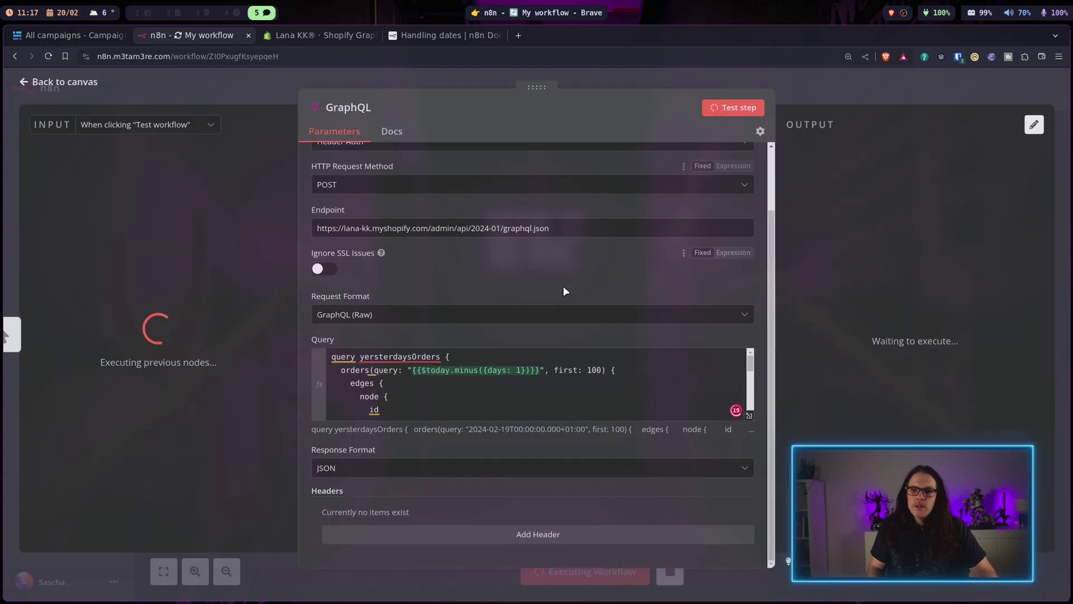
scroll(582, 272, "up", 2)
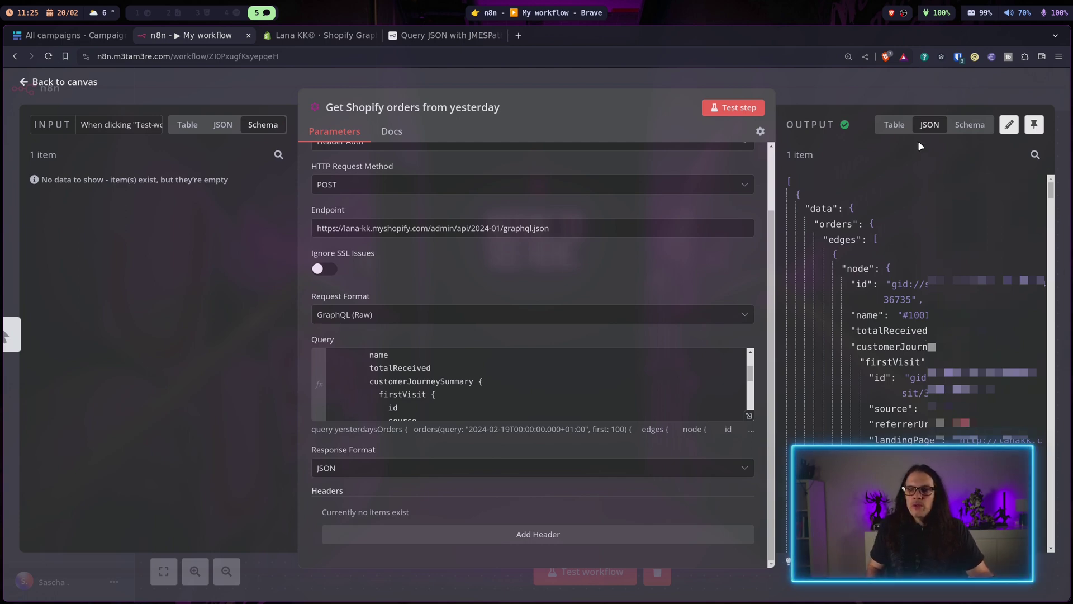
key("Escape")
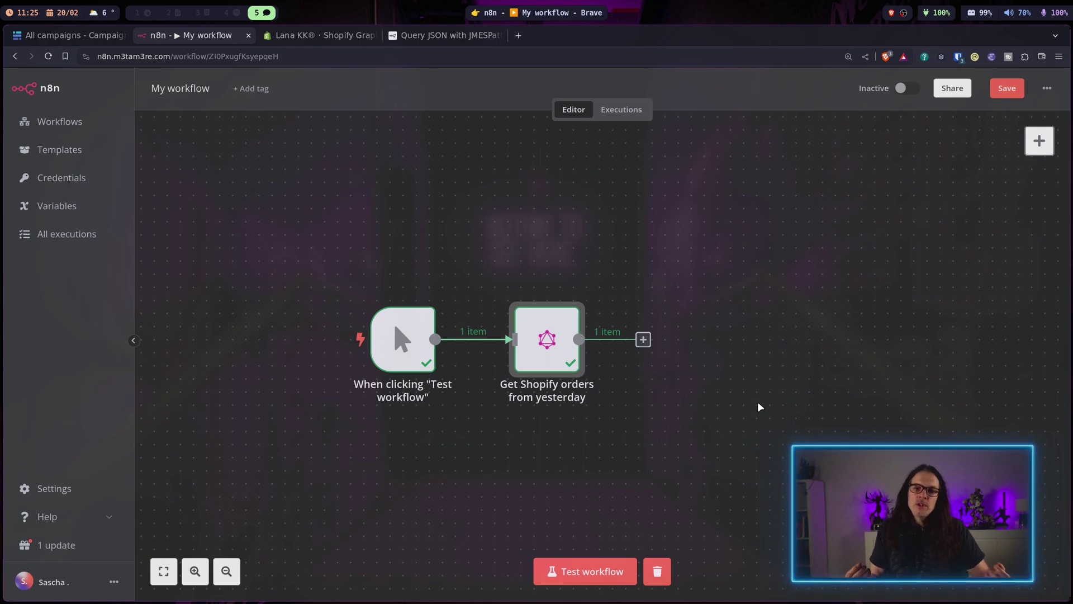
Add a Split Out node on data.orders.edges and test it, producing 100 separate items
left_click(643, 340)
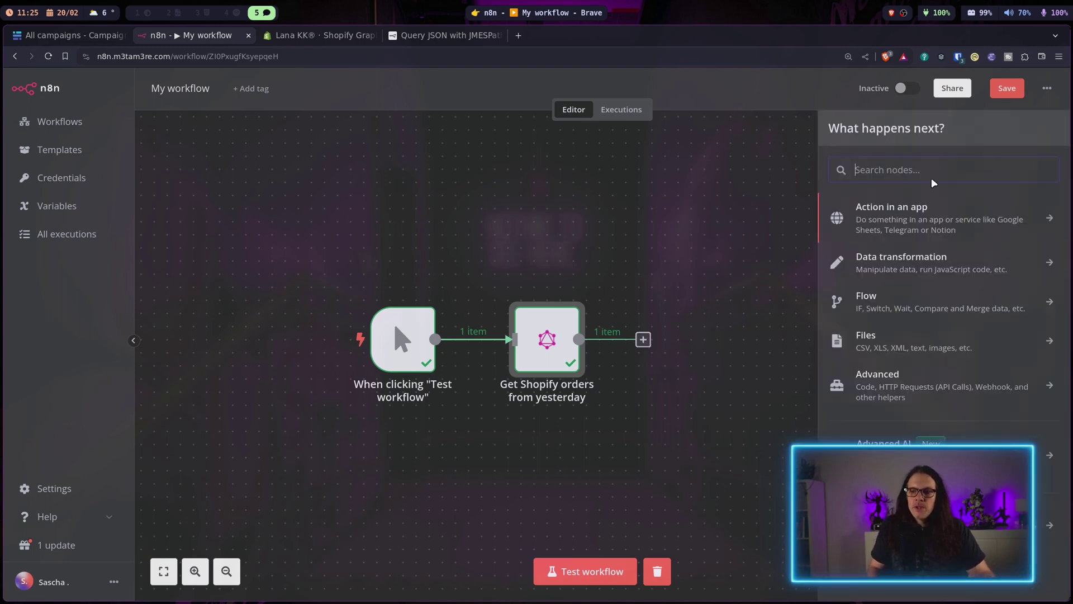
type("spli")
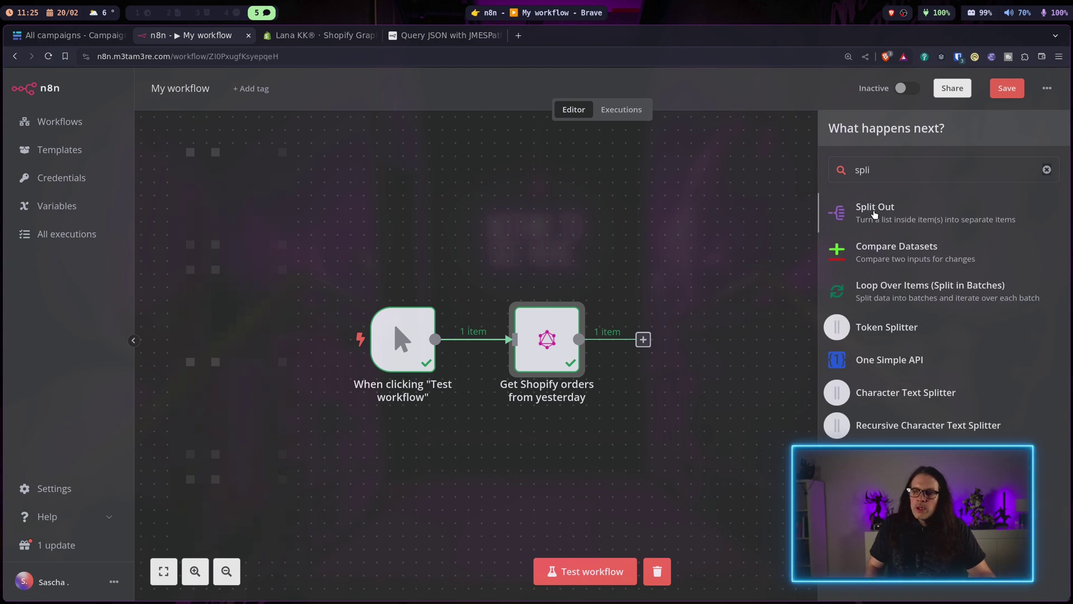
key("Return")
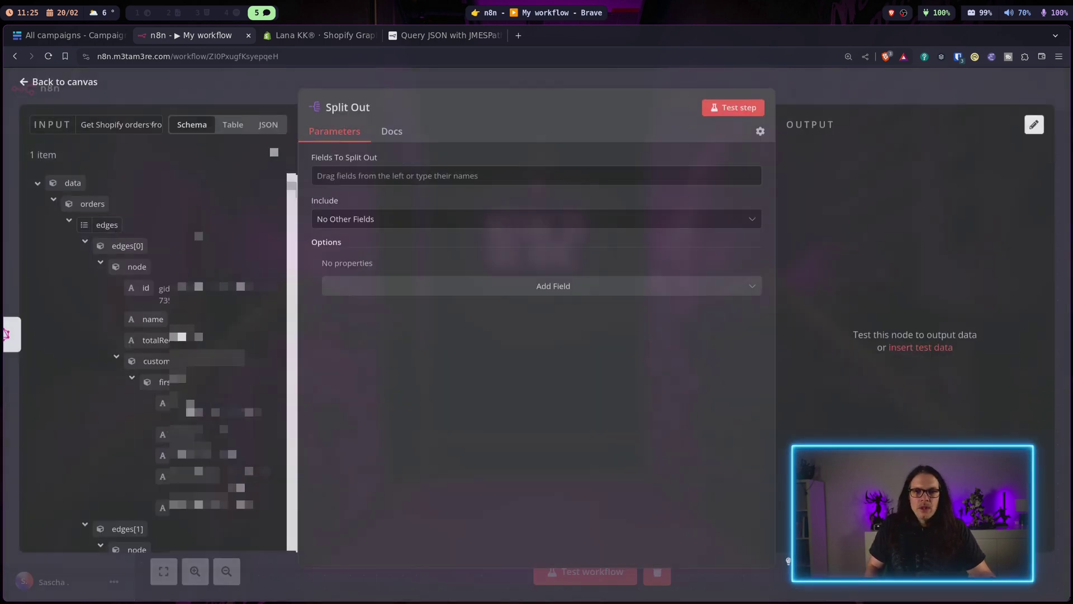
left_click_drag(103, 224, 380, 174)
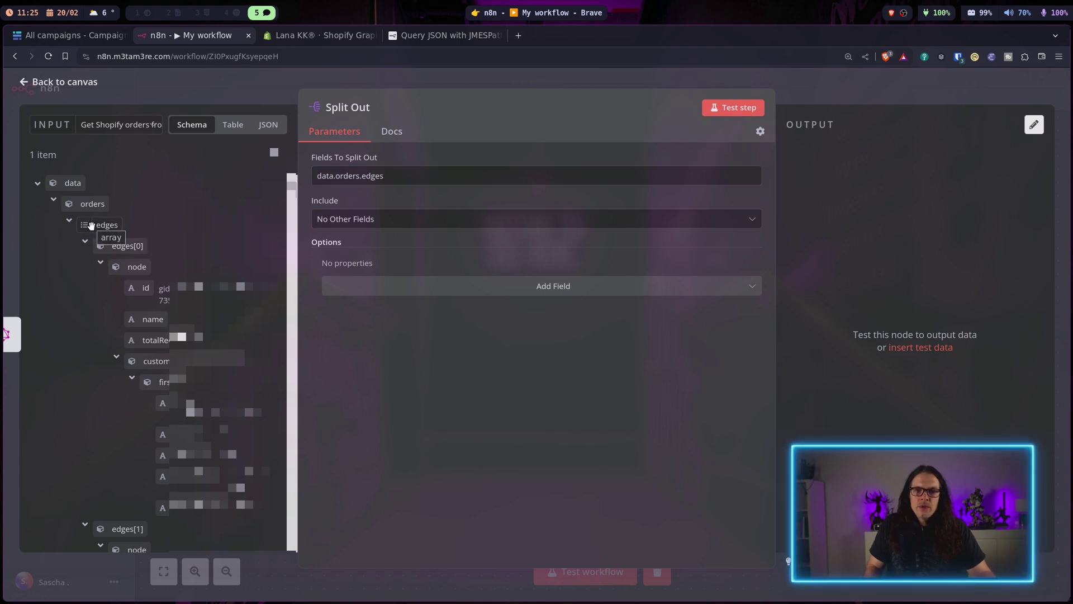
left_click(733, 107)
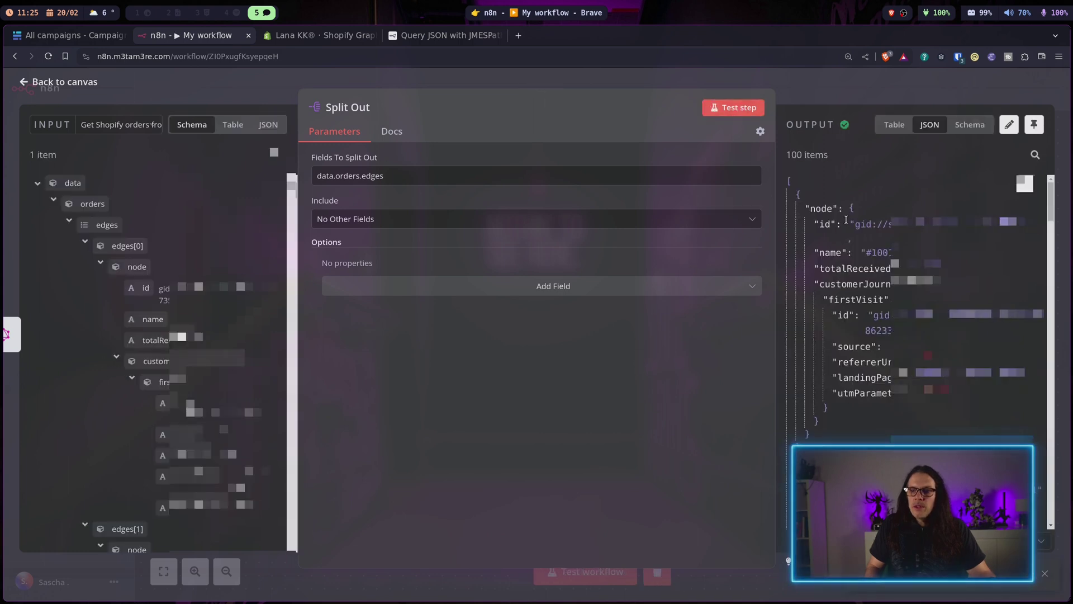
scroll(848, 219, "down", 3)
scroll(854, 233, "up", 3)
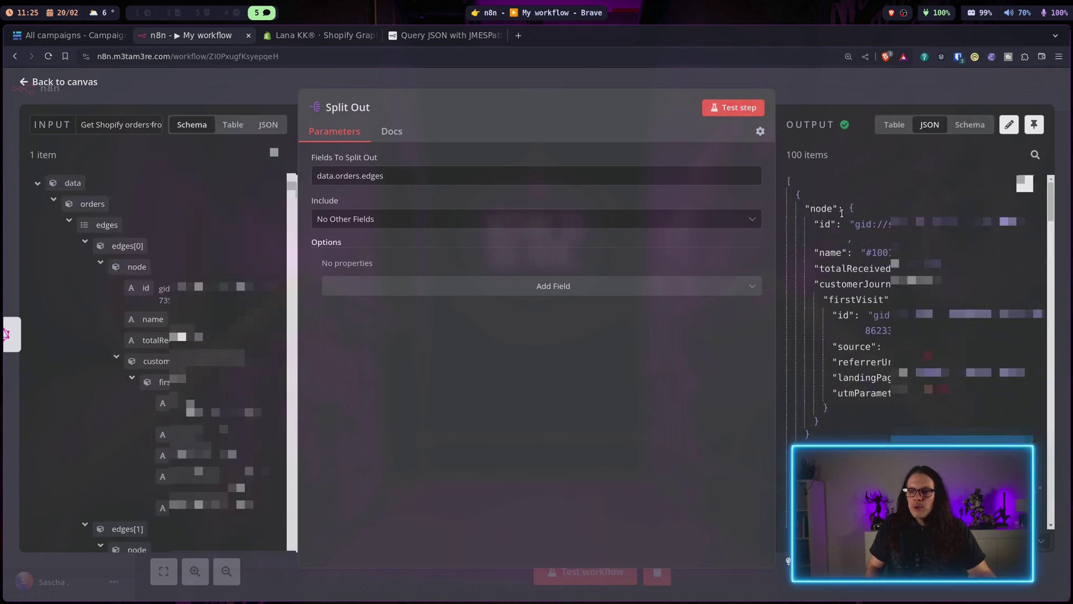
scroll(854, 270, "down", 3)
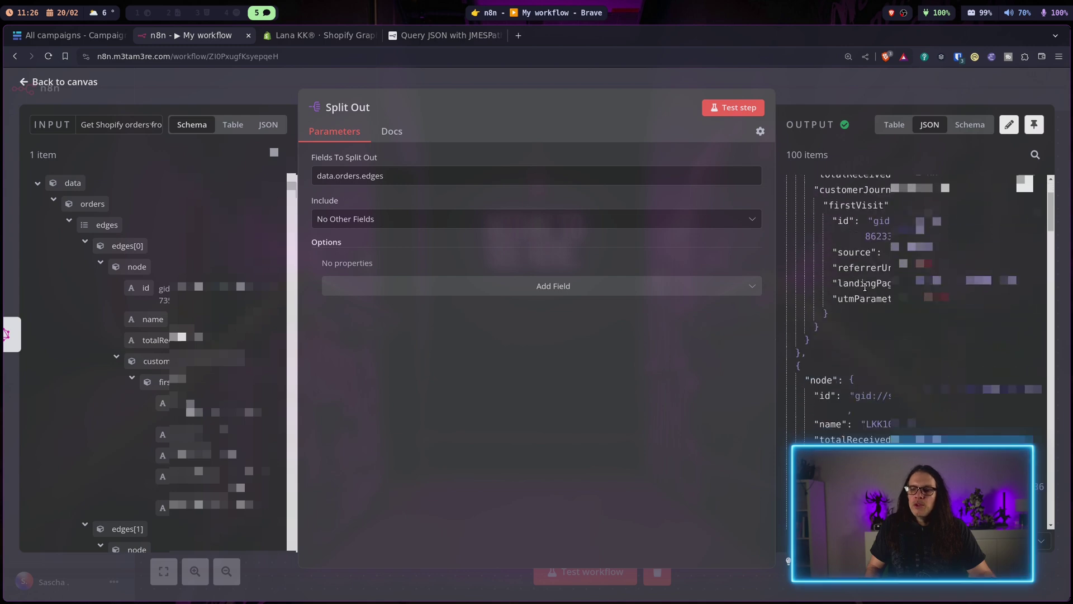
Add an Edit Fields (Set) node after the Split Out node
left_click(828, 88)
key("Tab")
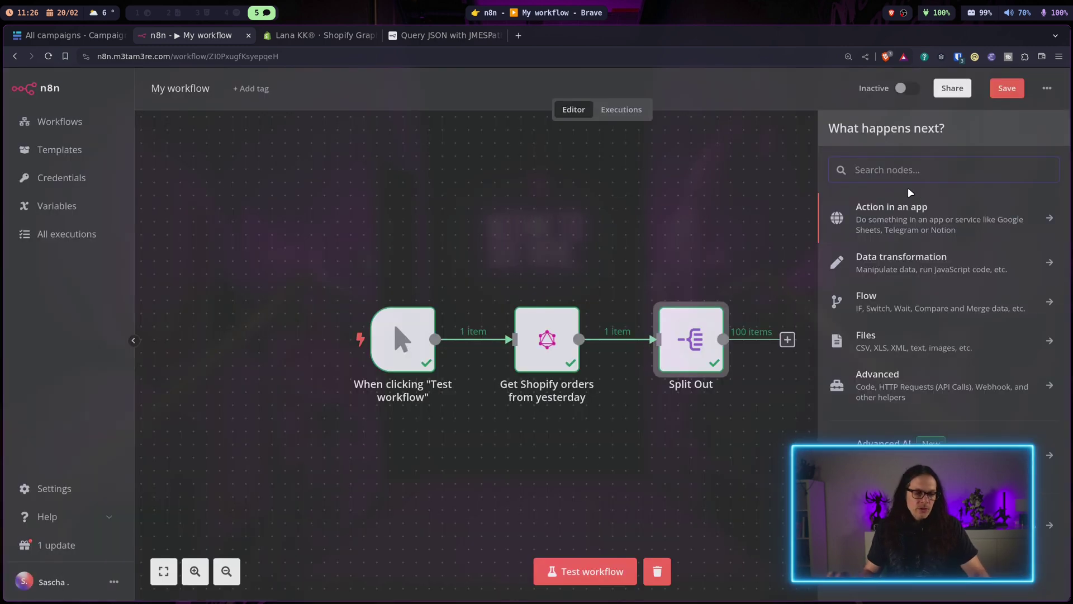
type("set")
key("Return")
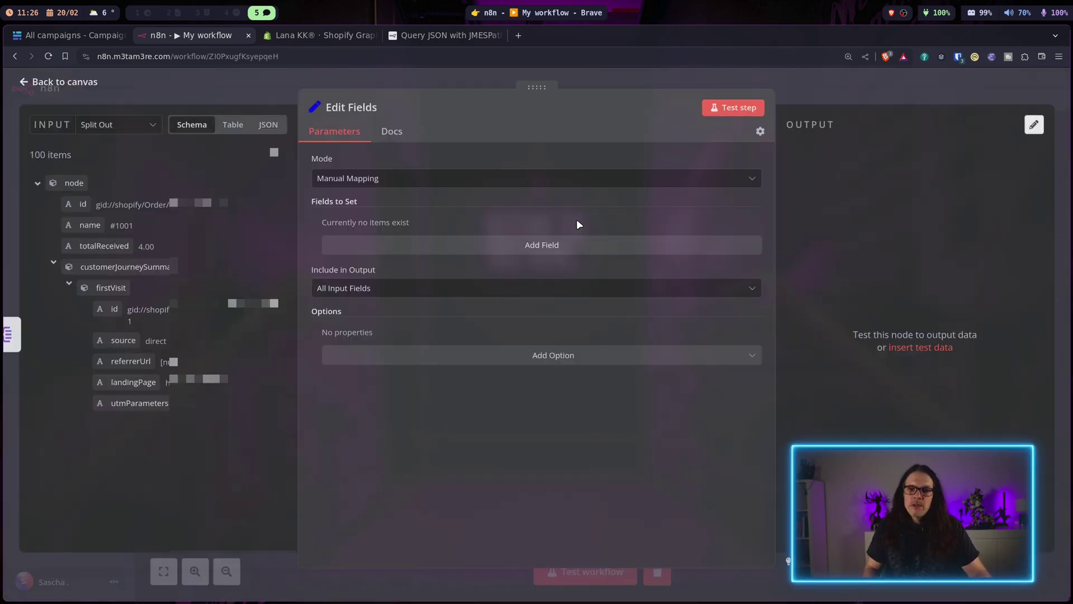
Add an id field mapped to the order id and an order_ref field mapped to the order name
left_click(527, 252)
left_click(447, 240)
type("id")
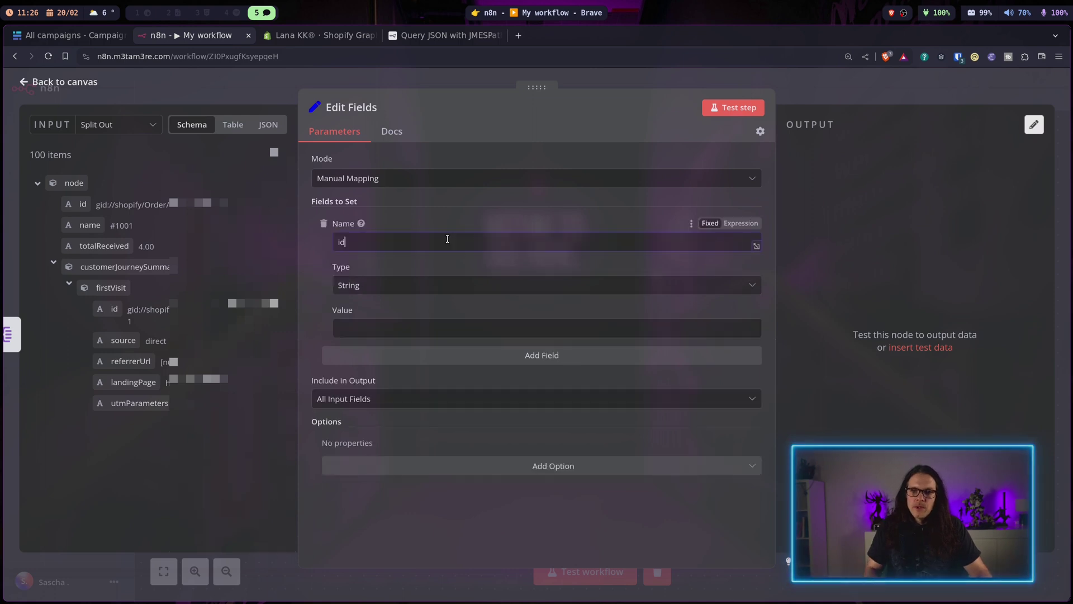
left_click_drag(81, 204, 391, 329)
left_click(445, 368)
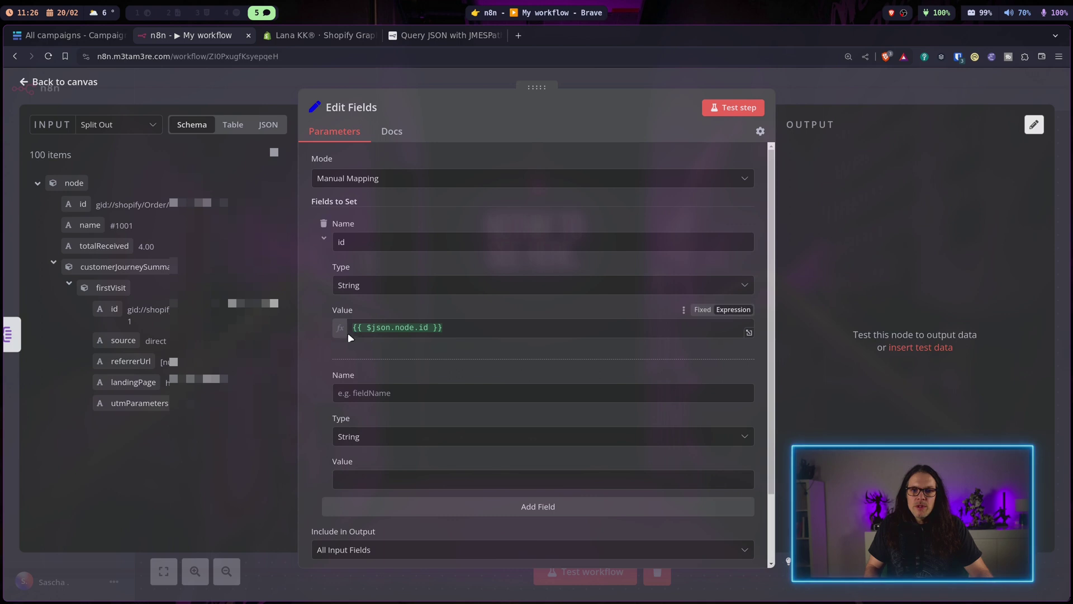
left_click(379, 394)
type("order_re")
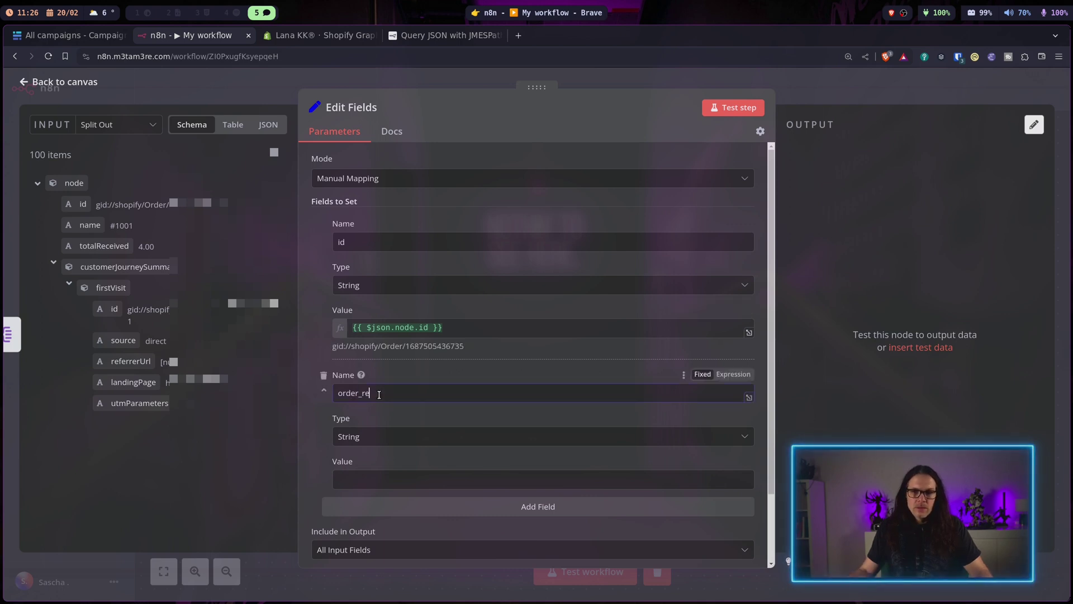
type("f")
left_click_drag(90, 226, 392, 479)
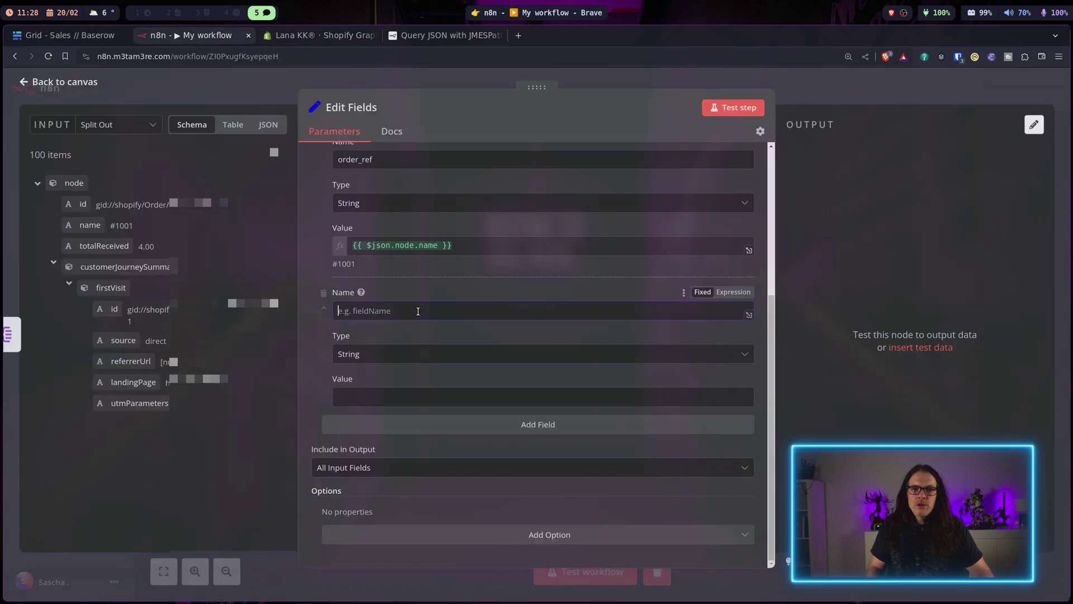
Add campaign and content fields, checking the query's UTM fields in Shopify GraphiQL
type("campaign")
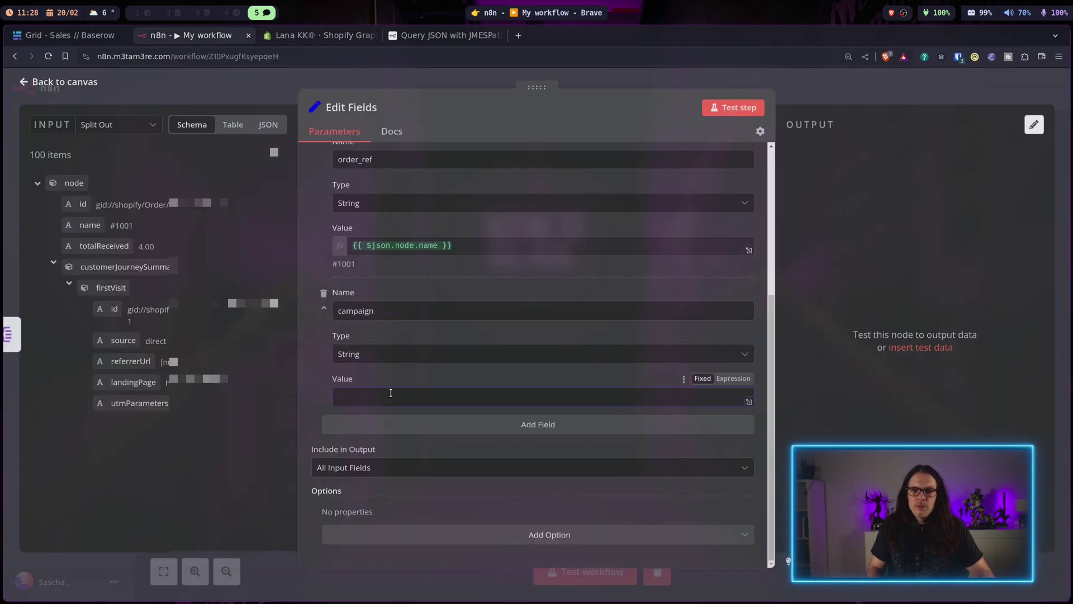
left_click(539, 425)
type("content")
scroll(403, 461, "down", 2)
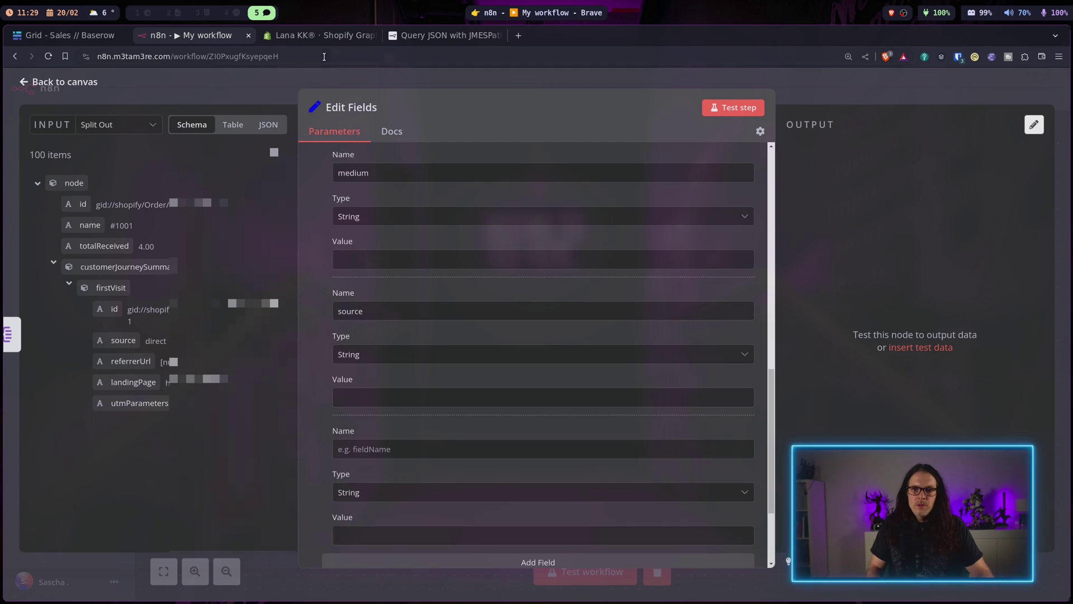
left_click(324, 36)
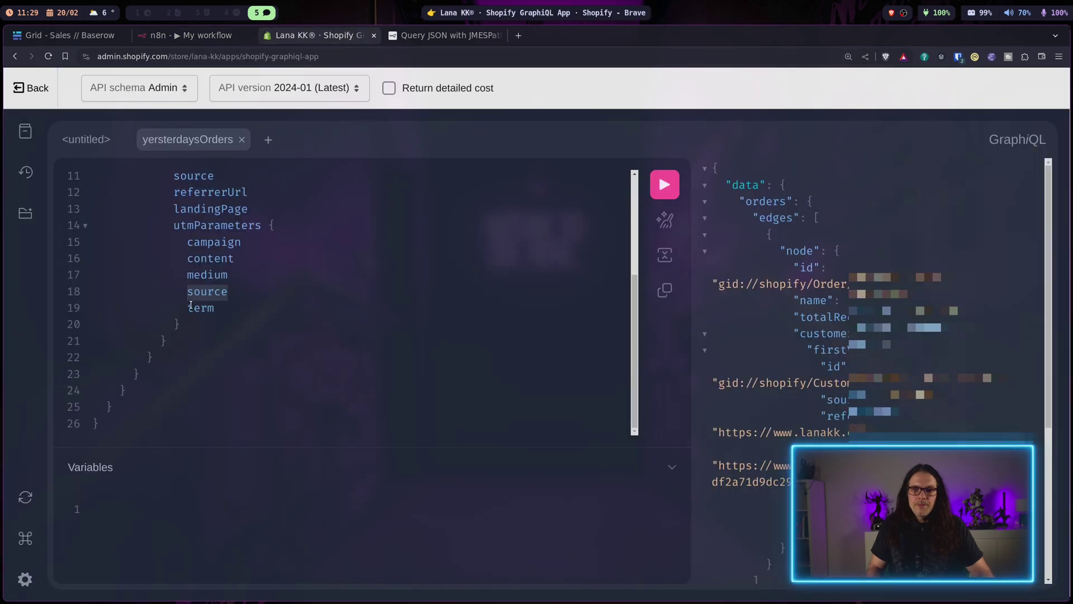
key("ctrl+shift+Tab")
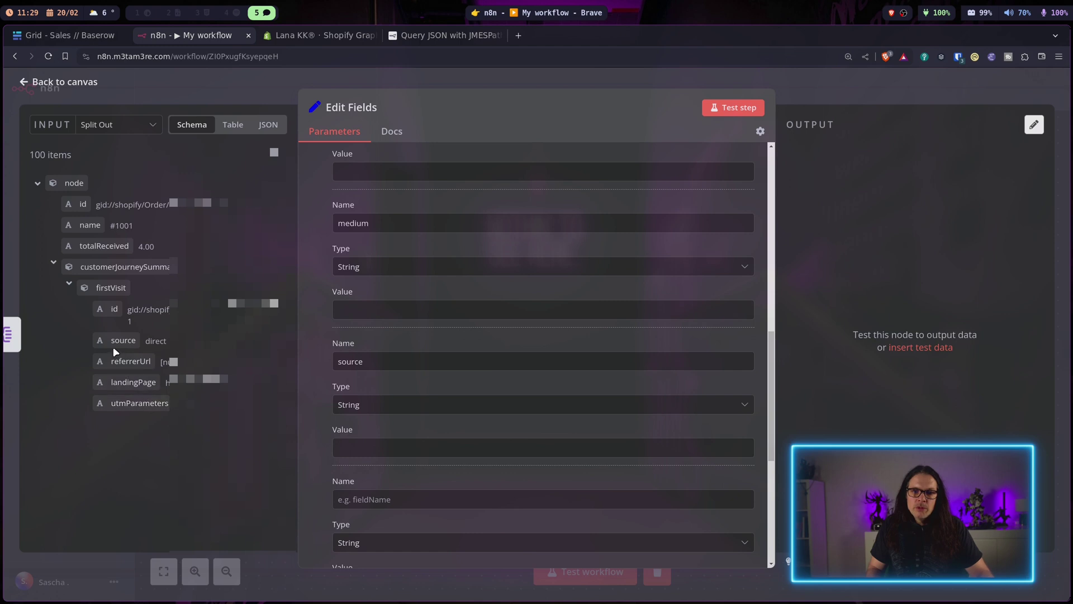
Map source to the first-visit source and set the medium/term expression to firstVisit.term
left_click_drag(116, 344, 354, 447)
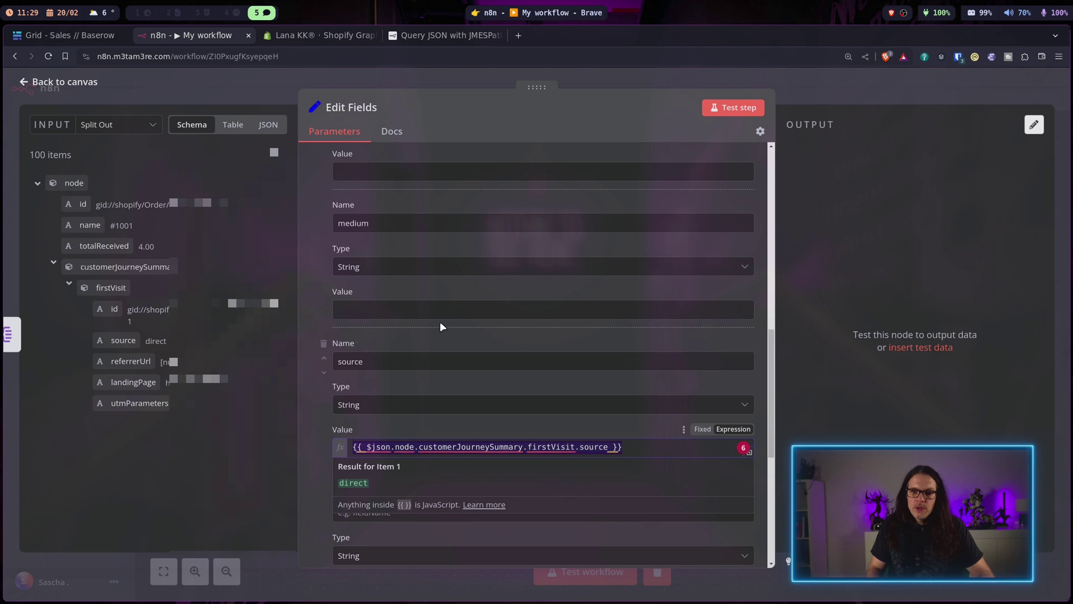
left_click(455, 310)
type("{{ $json.node.customerJourneySummary.firstVisit.source }}")
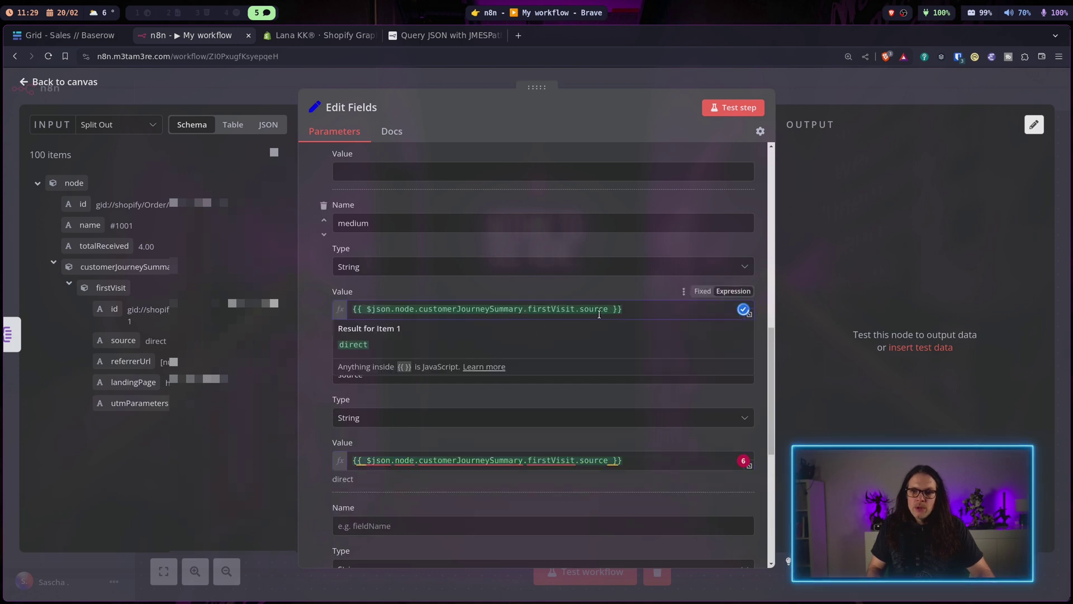
double_click(599, 313)
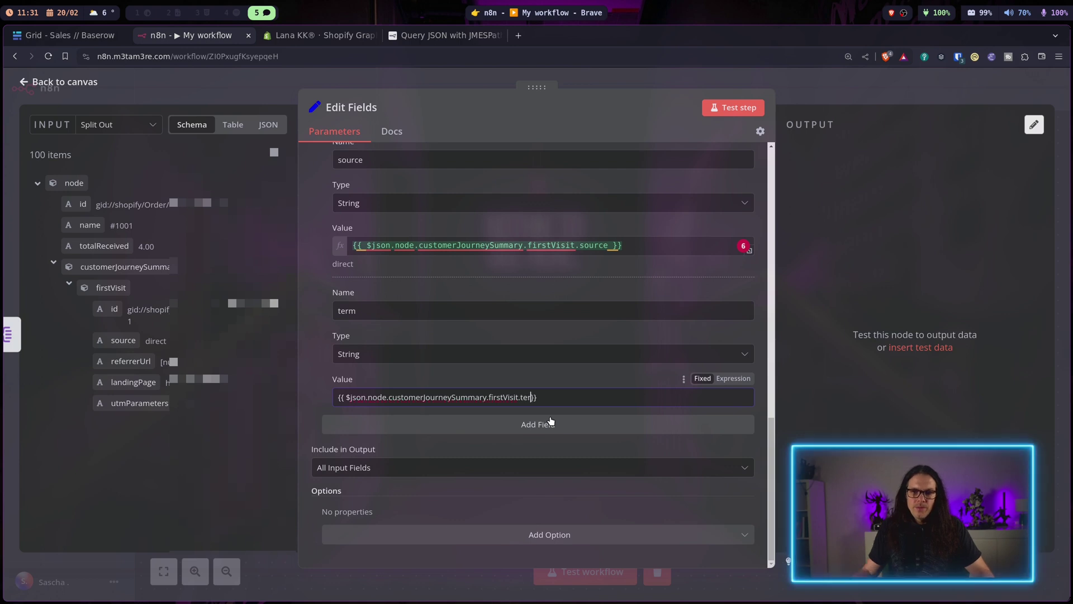
type(".term")
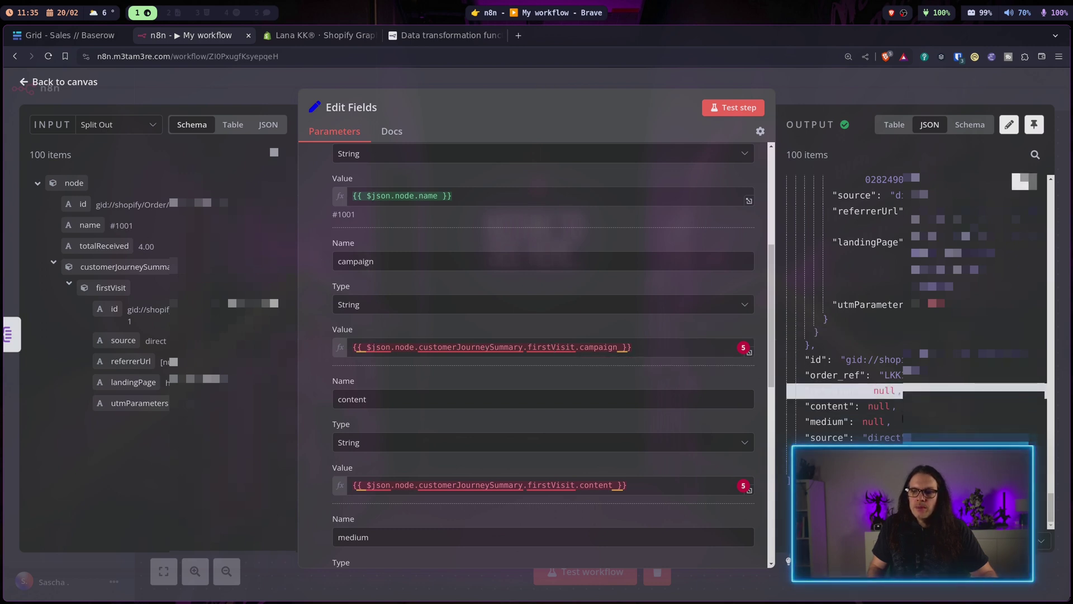
Append the || "" empty-text fallback to the campaign value expression
left_click(641, 352)
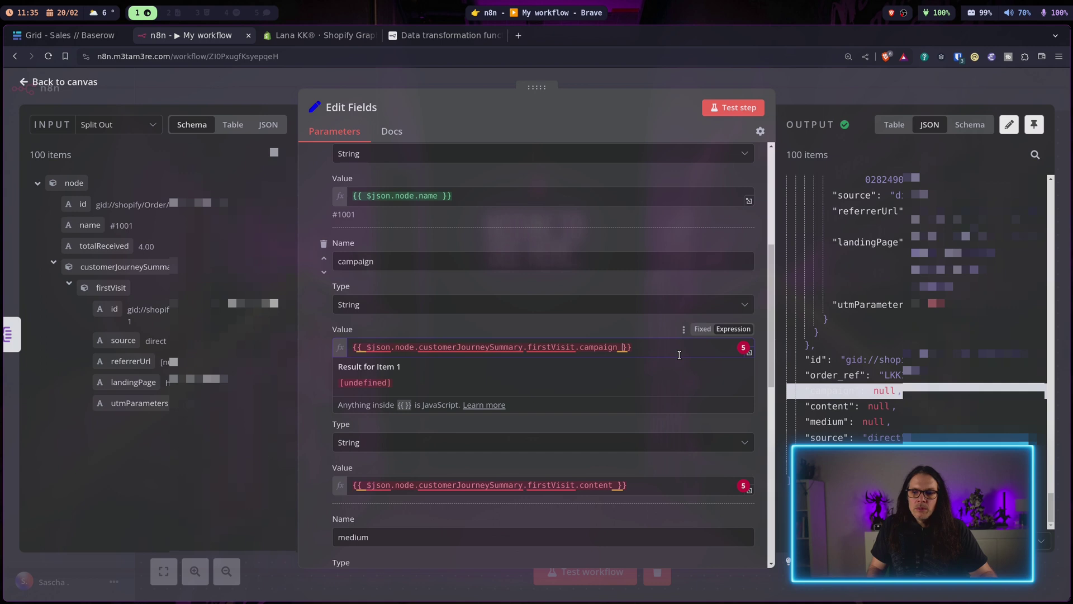
type("|| \"\"")
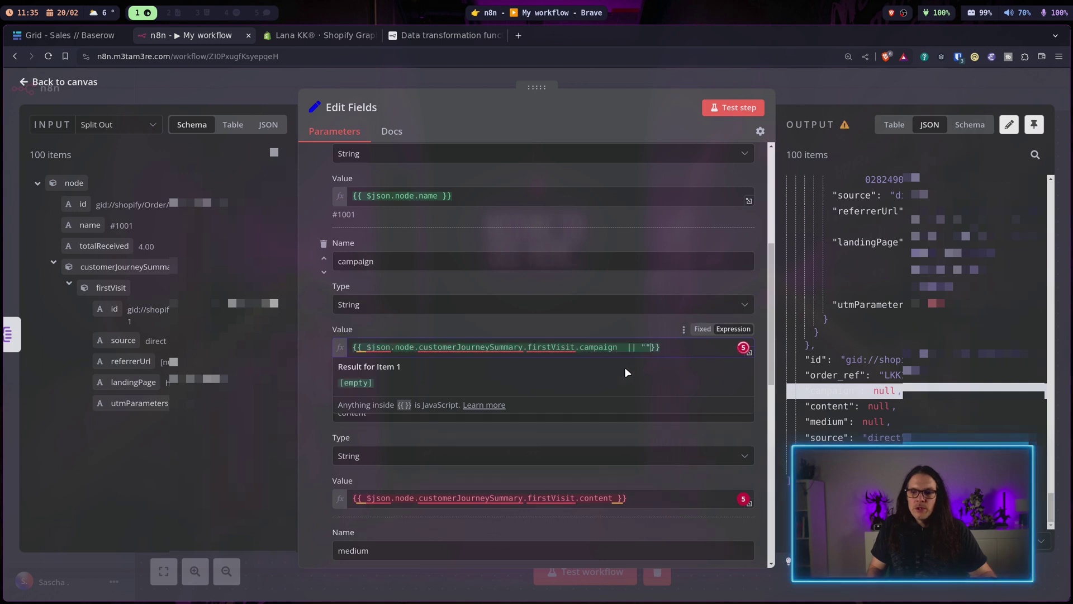
left_click(569, 367)
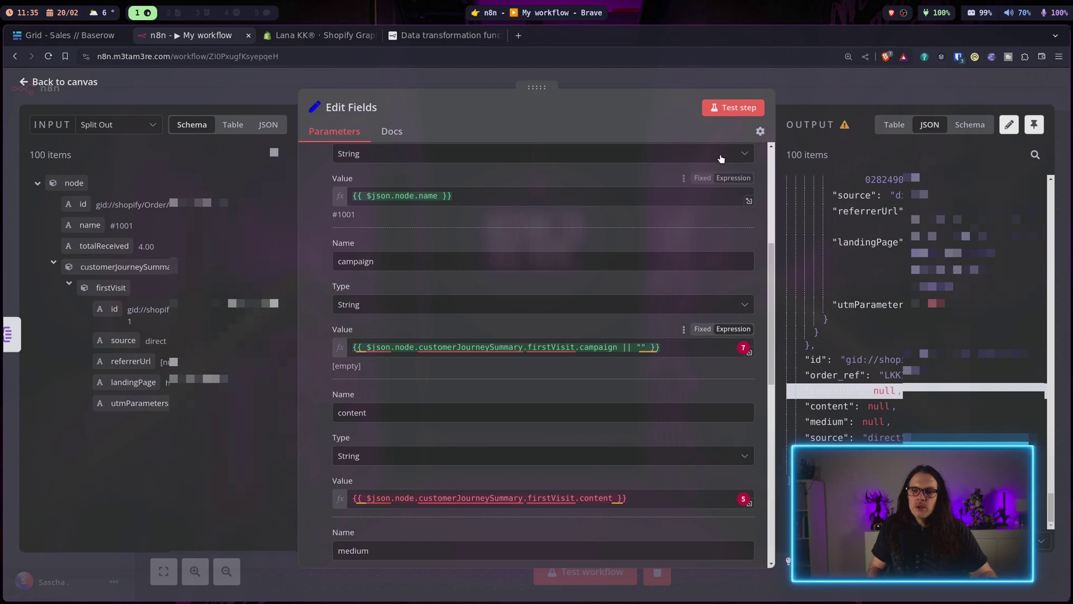
Test the step and set Include in Output to No Input Fields
left_click(744, 107)
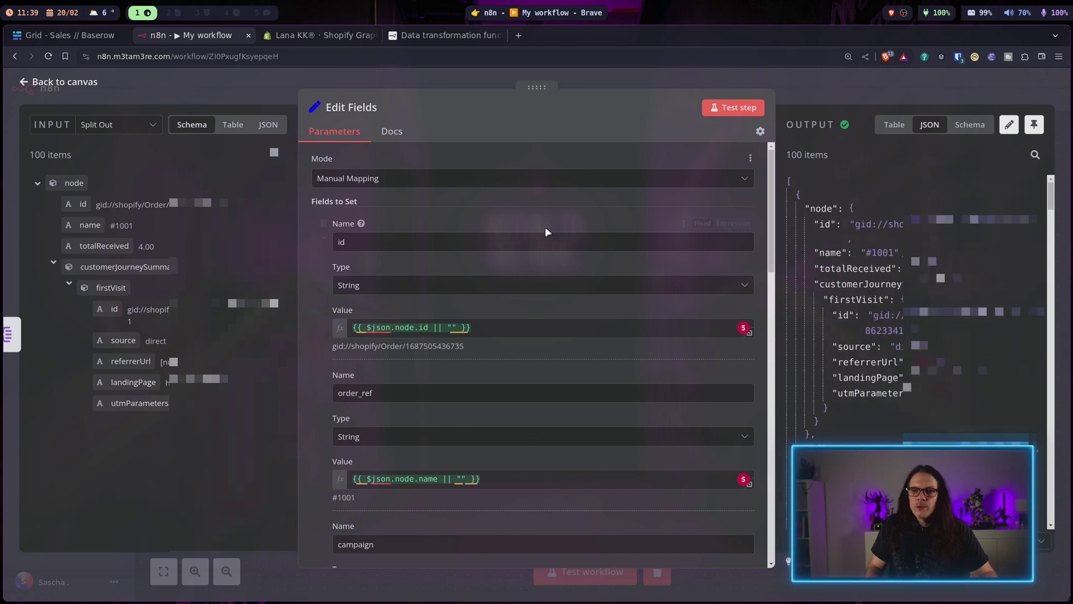
scroll(421, 497, "down", 15)
left_click(419, 468)
left_click(341, 374)
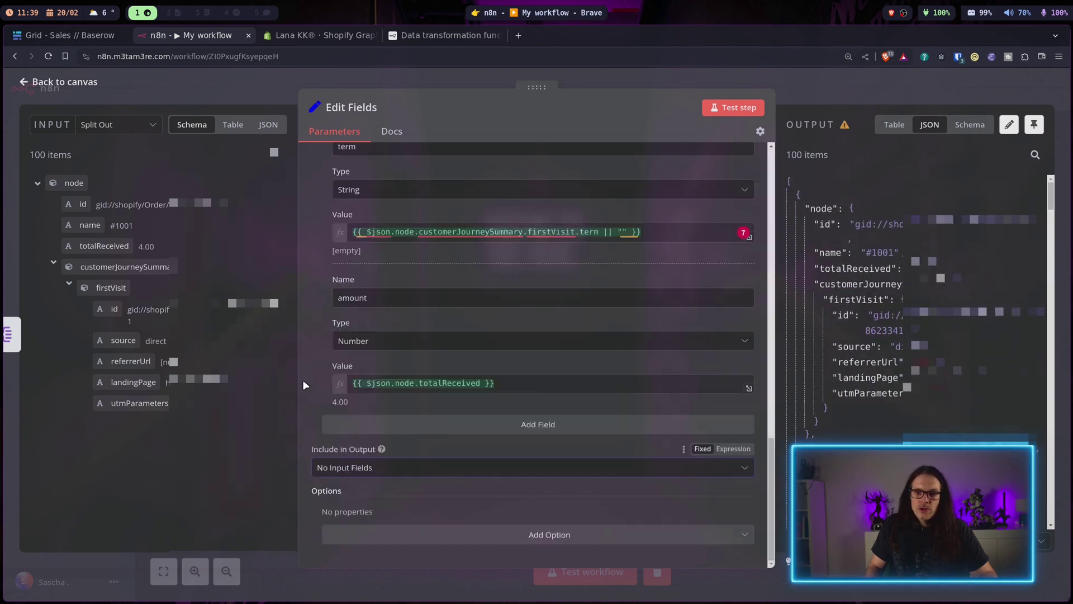
Rerun Set Data Fields to confirm only mapped order fields remain, then choose Baserow as the next node
left_click(739, 107)
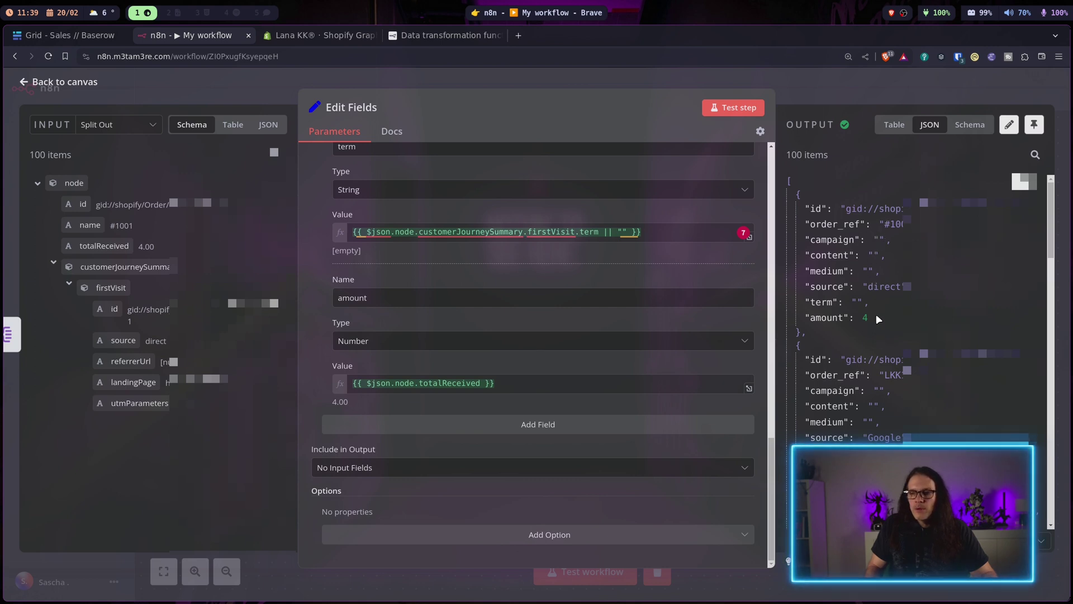
scroll(848, 250, "down", 2)
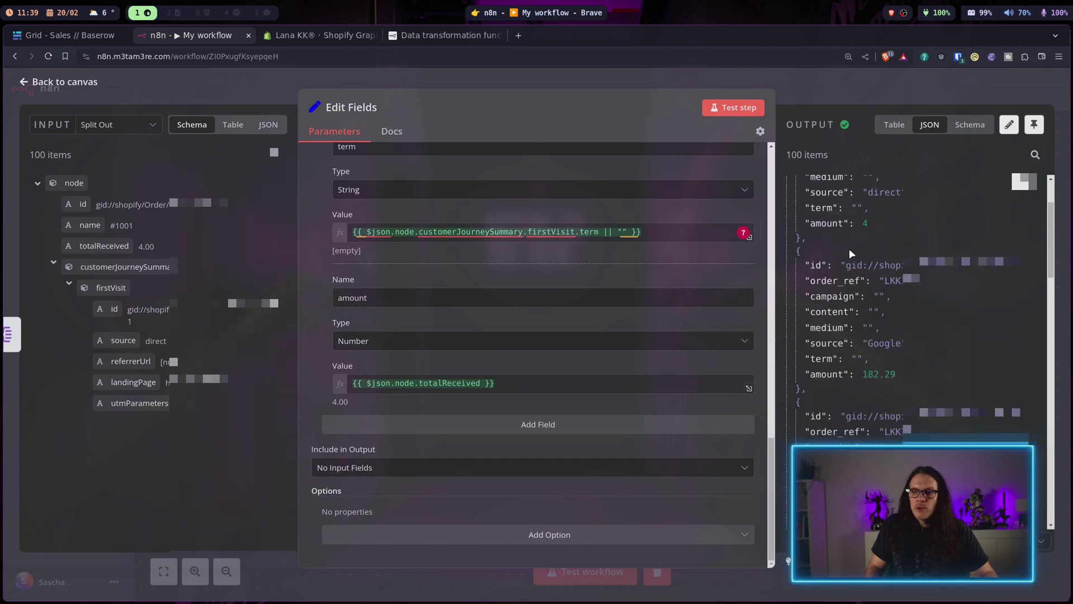
scroll(849, 248, "down", 8)
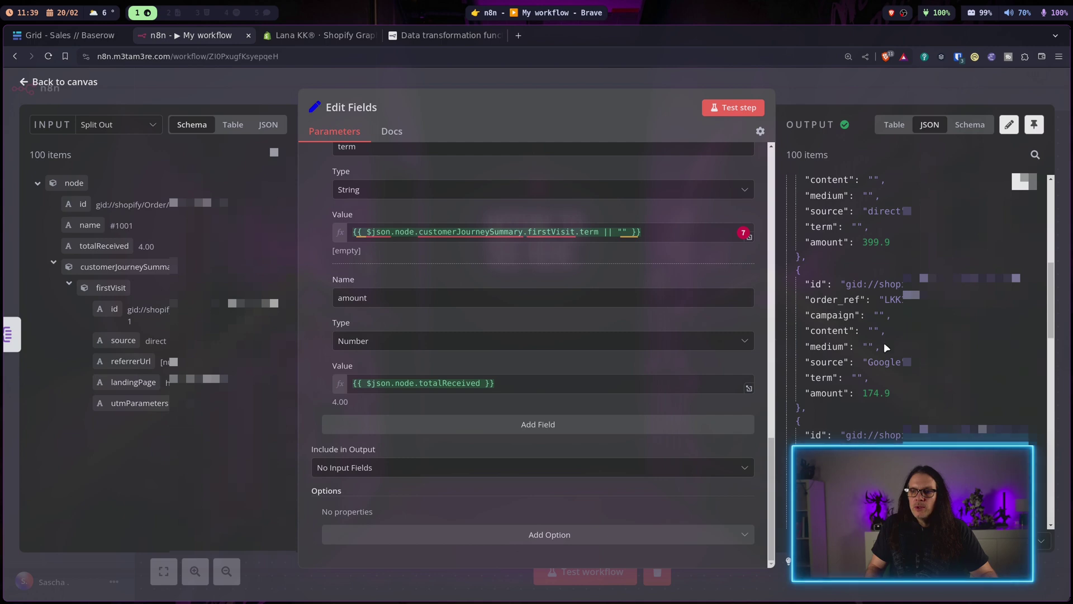
scroll(887, 343, "down", 3)
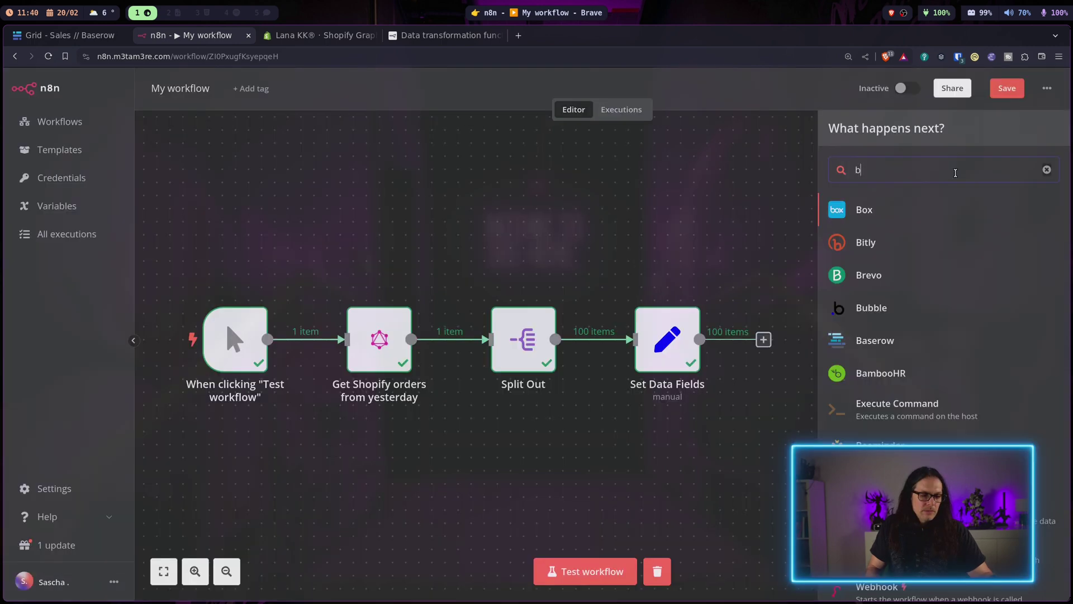
type("ase")
left_click(875, 209)
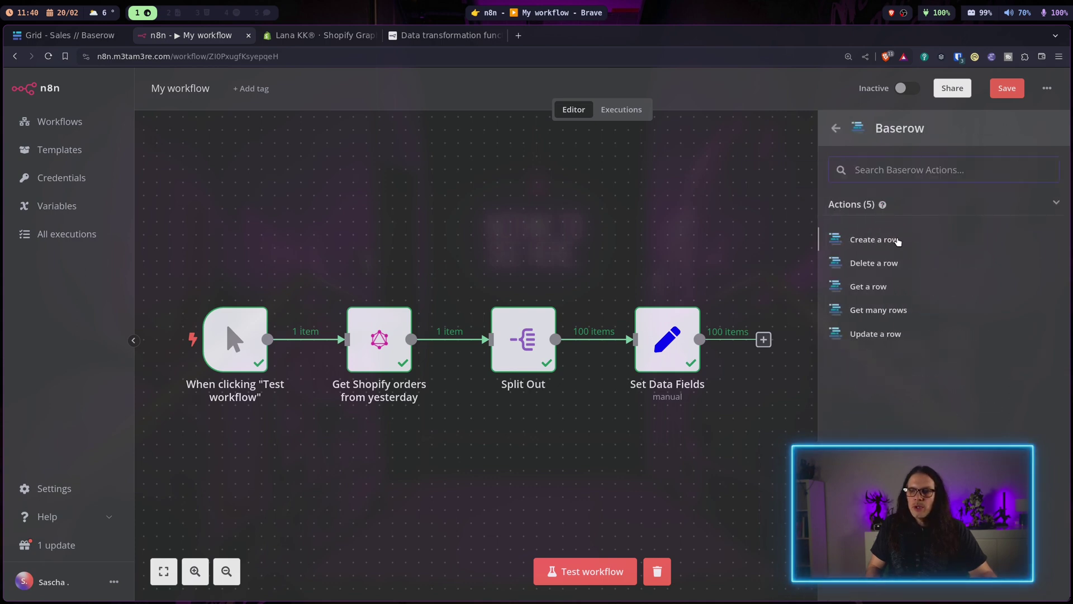
Add a Baserow Create a row action and start a new Baserow credential
left_click(895, 241)
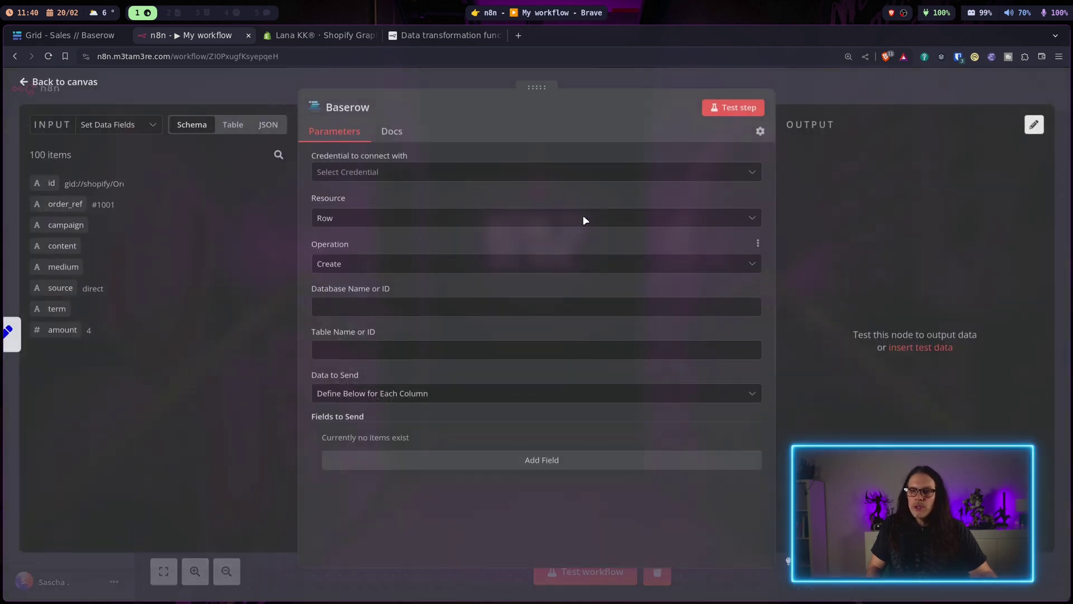
left_click(540, 173)
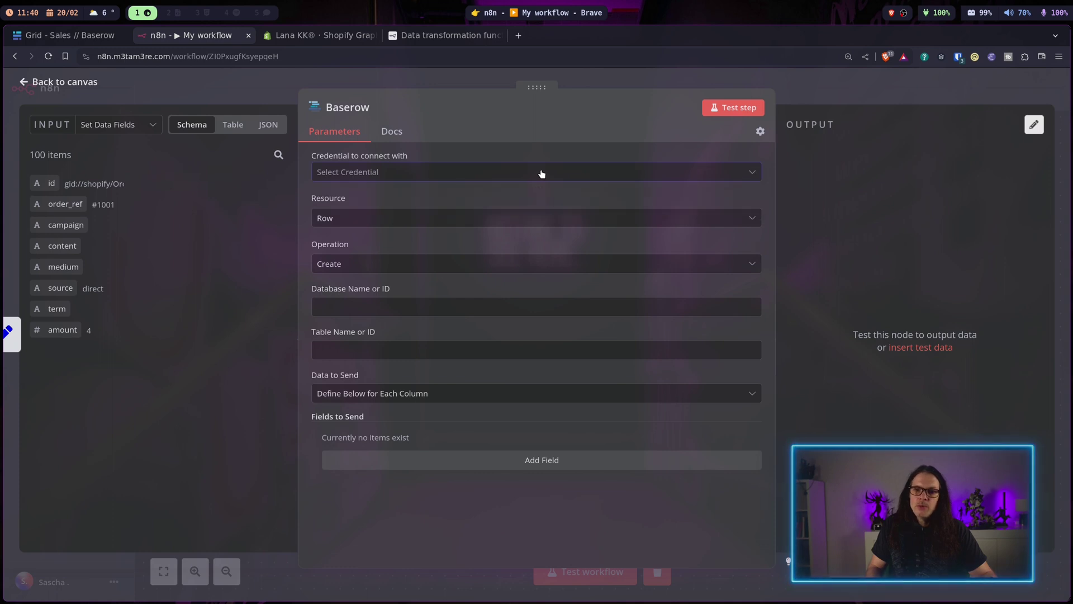
left_click(514, 206)
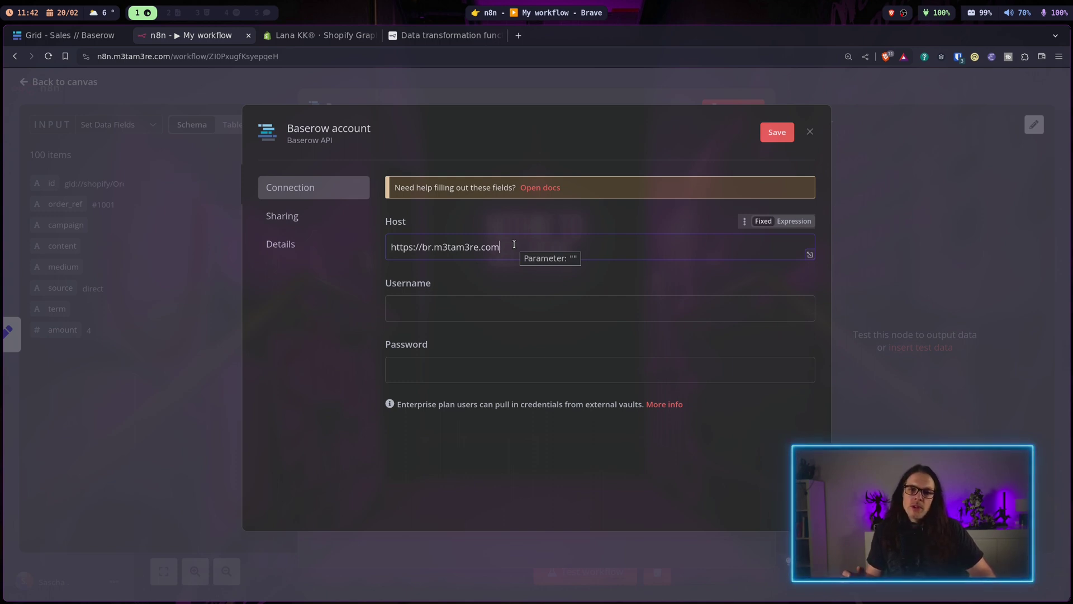
Enter the account's username and password from the password manager and save the Baserow credential
left_click(428, 304)
left_click(467, 372)
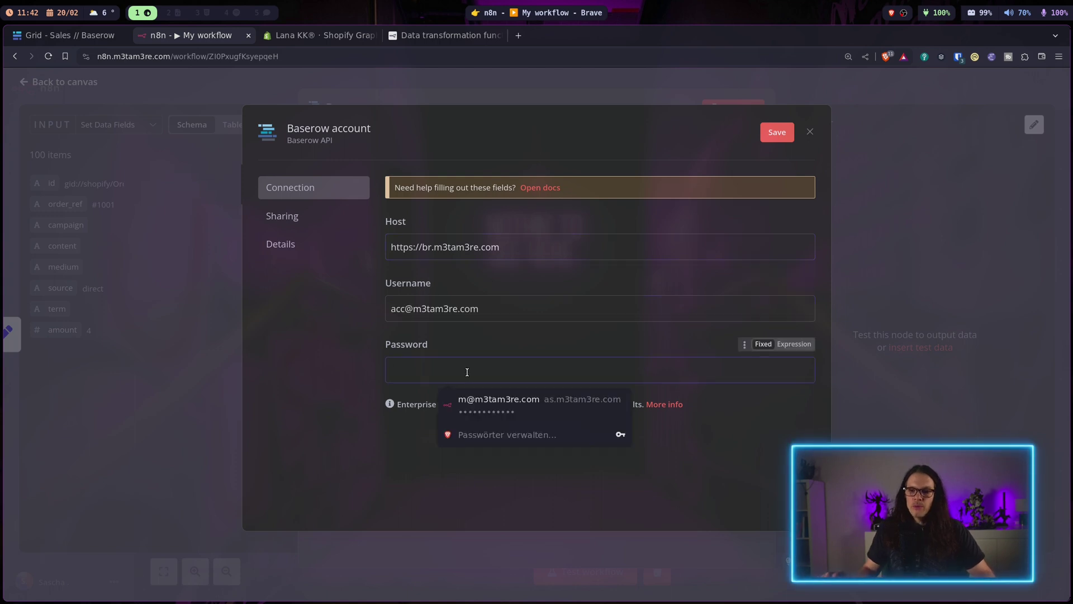
key("super+p")
key("Return")
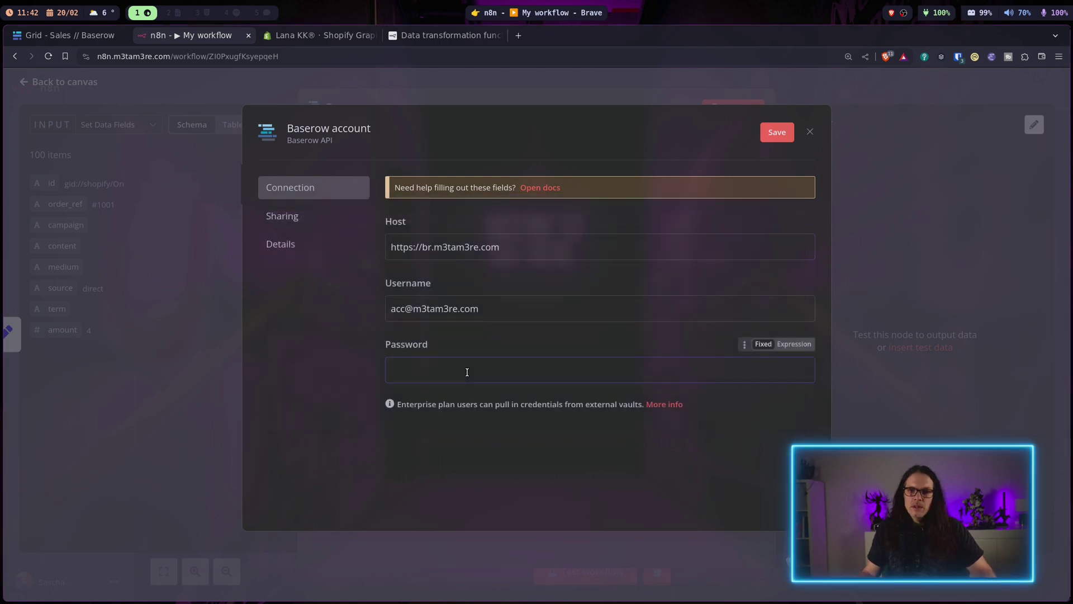
left_click(777, 132)
left_click(442, 307)
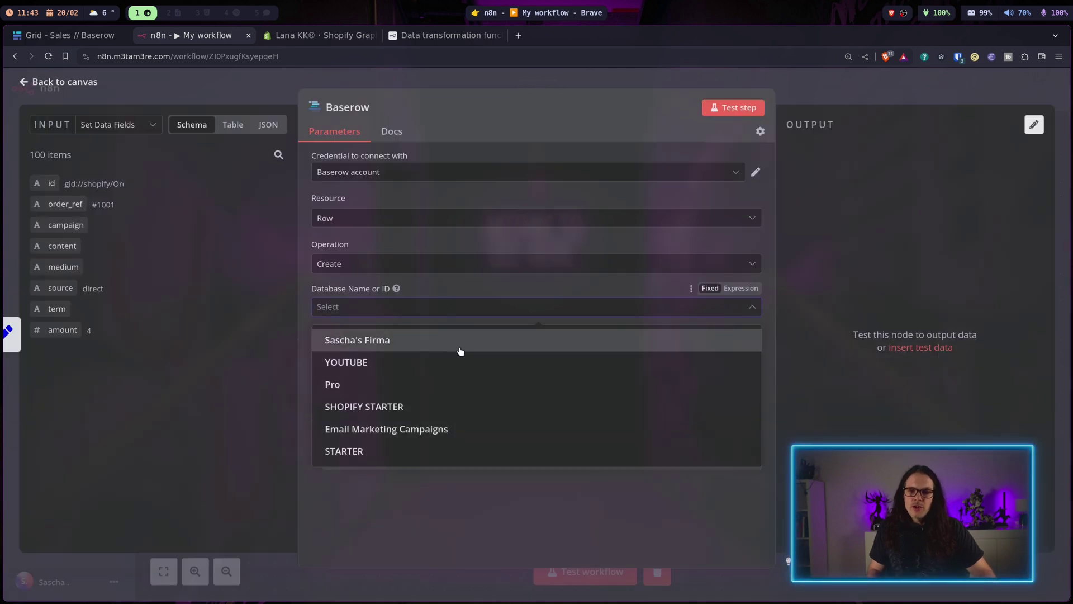
Select the Email Marketing Campaigns database and its Sales table
left_click(431, 429)
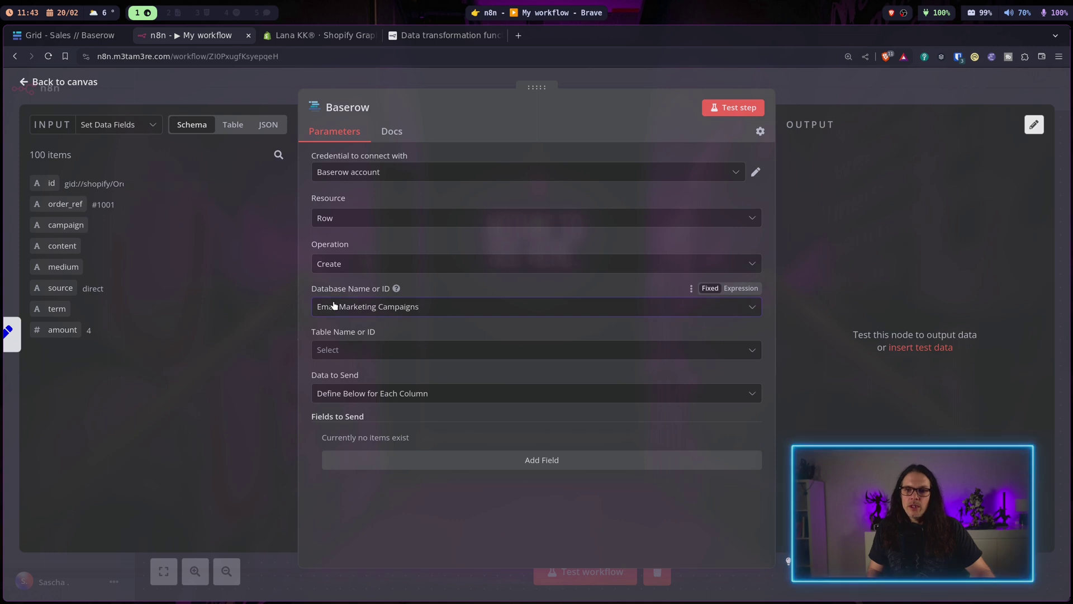
left_click(411, 349)
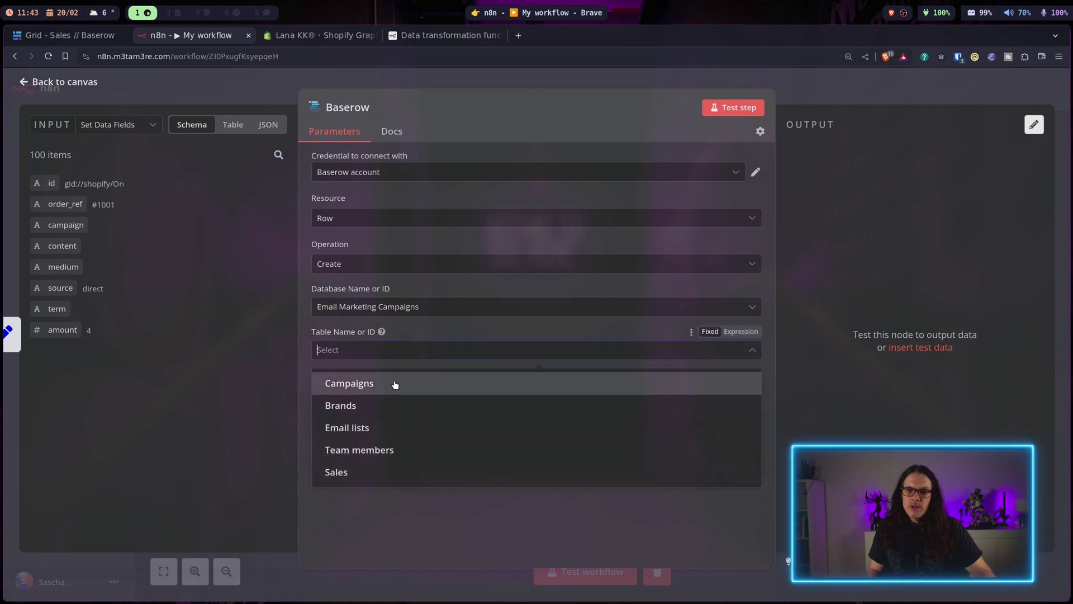
left_click(357, 472)
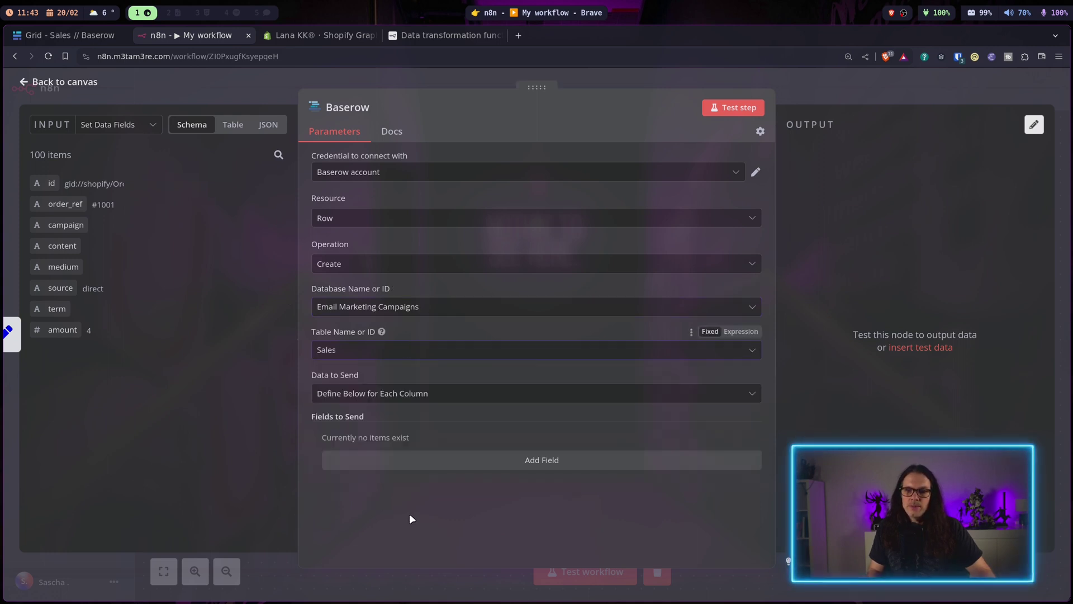
Map order_ref to the Order ID column and campaign to the Campaign column
left_click(425, 457)
left_click(476, 299)
left_click_drag(65, 204, 359, 499)
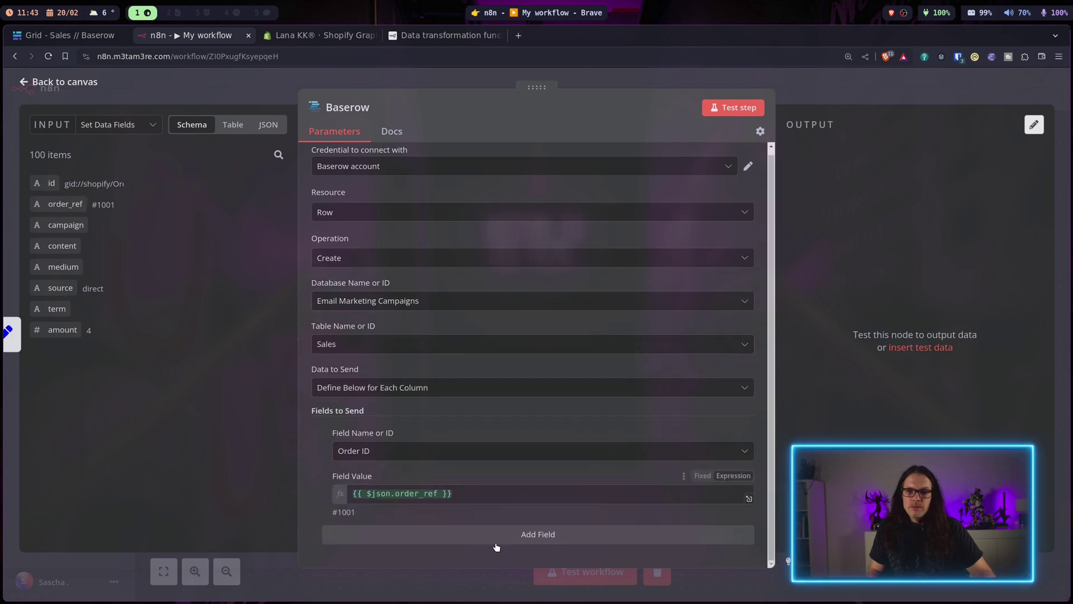
left_click(501, 542)
scroll(565, 412, "down", 2)
left_click(417, 470)
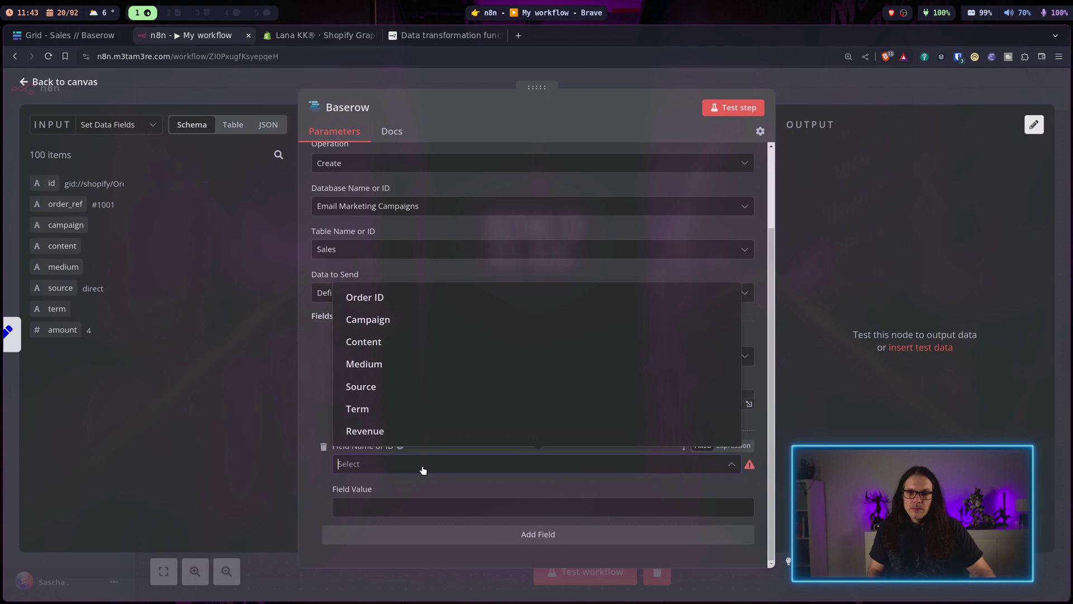
left_click(405, 319)
left_click_drag(65, 225, 352, 507)
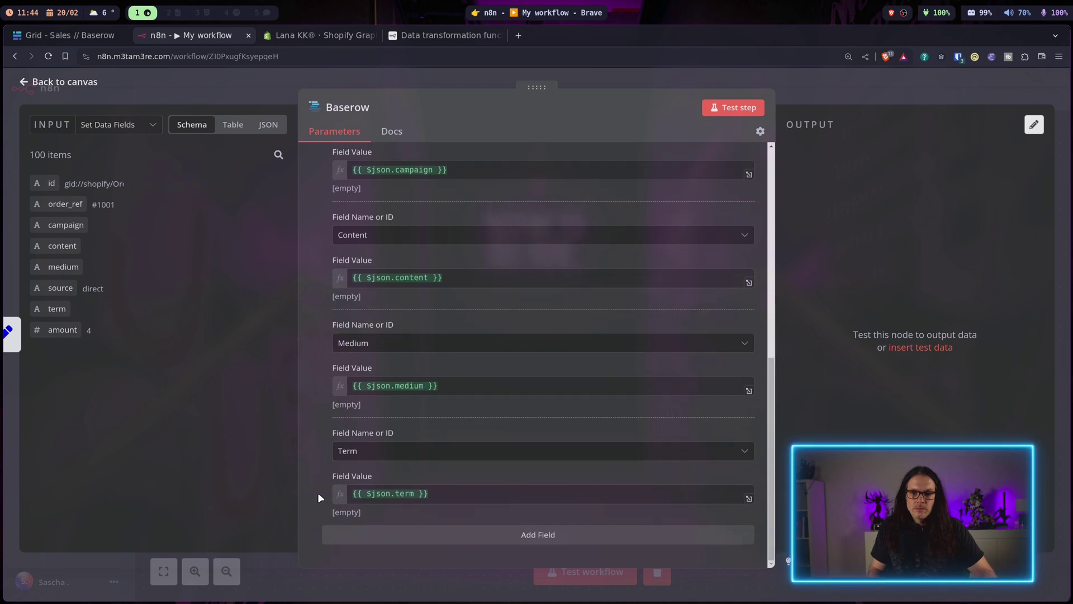
scroll(486, 380, "up", 15)
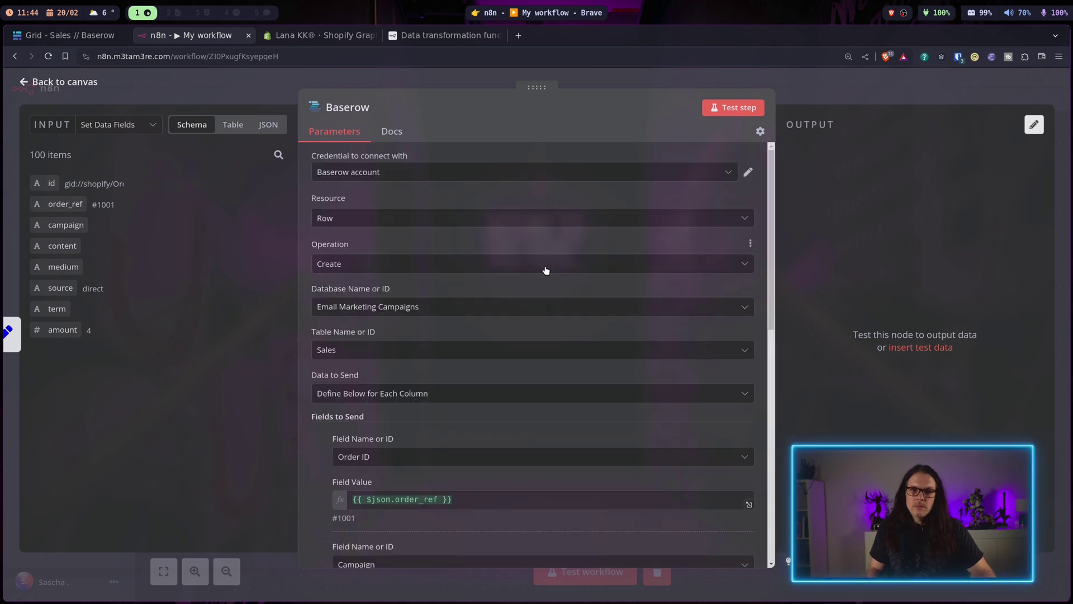
Test the Baserow step, which returns a 400 null-field error, and compare with the Sales table
left_click(737, 112)
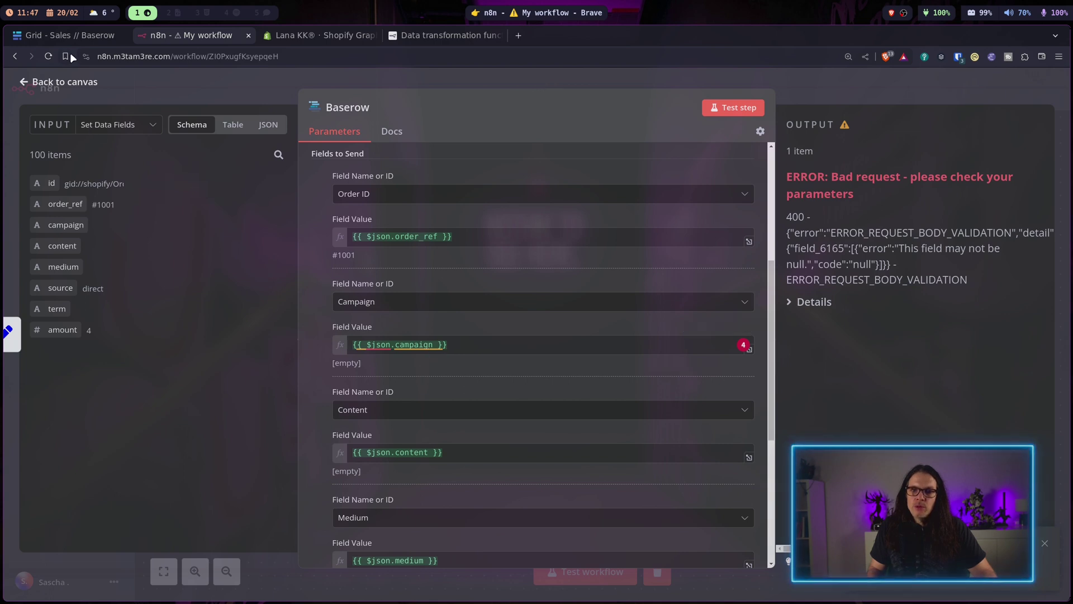
left_click(66, 36)
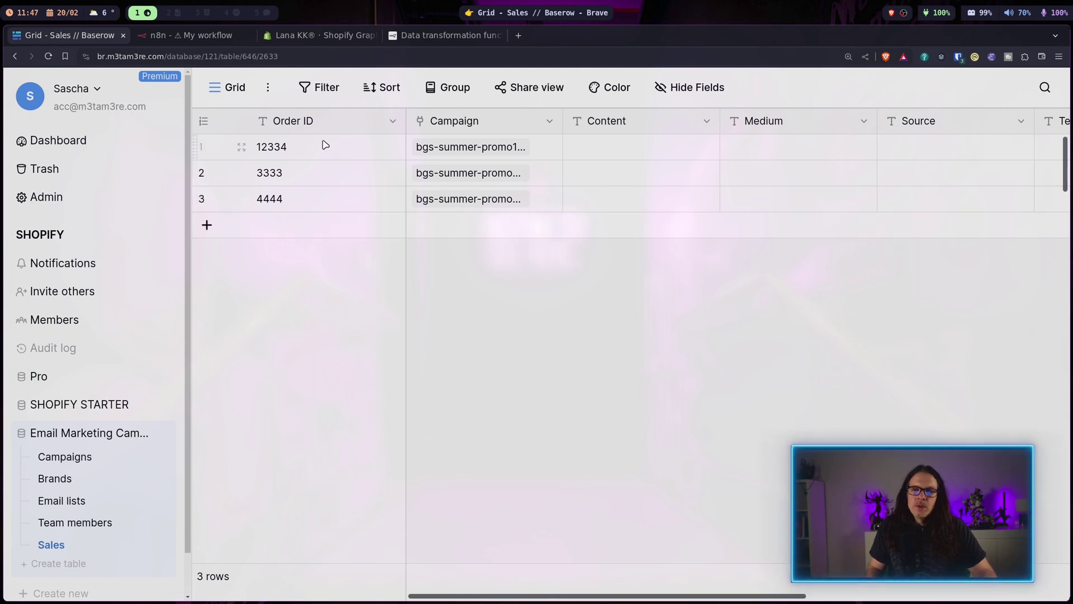
key("ctrl+Tab")
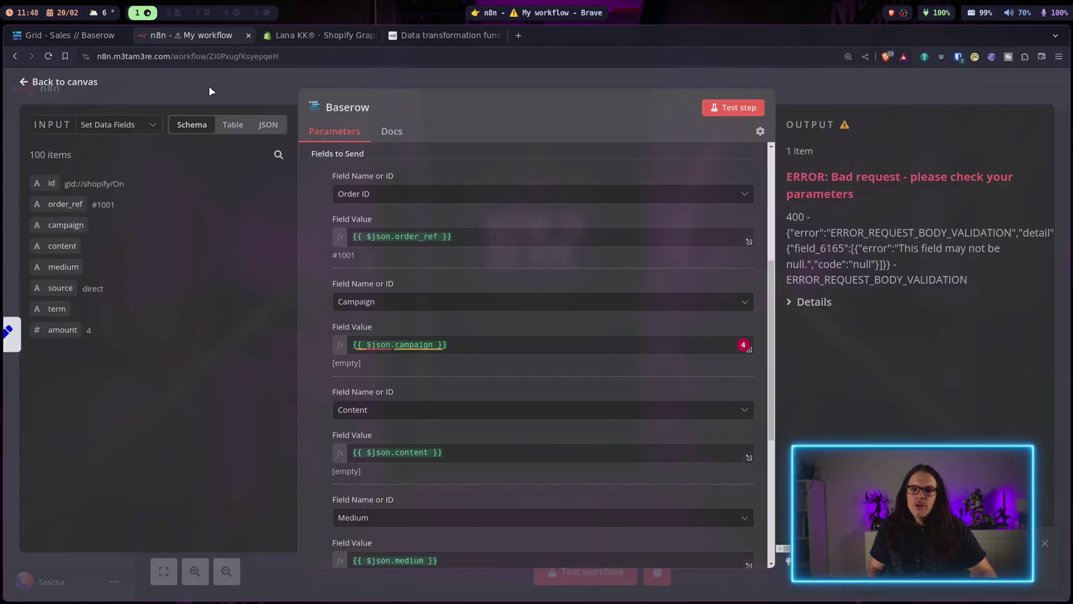
left_click(209, 85)
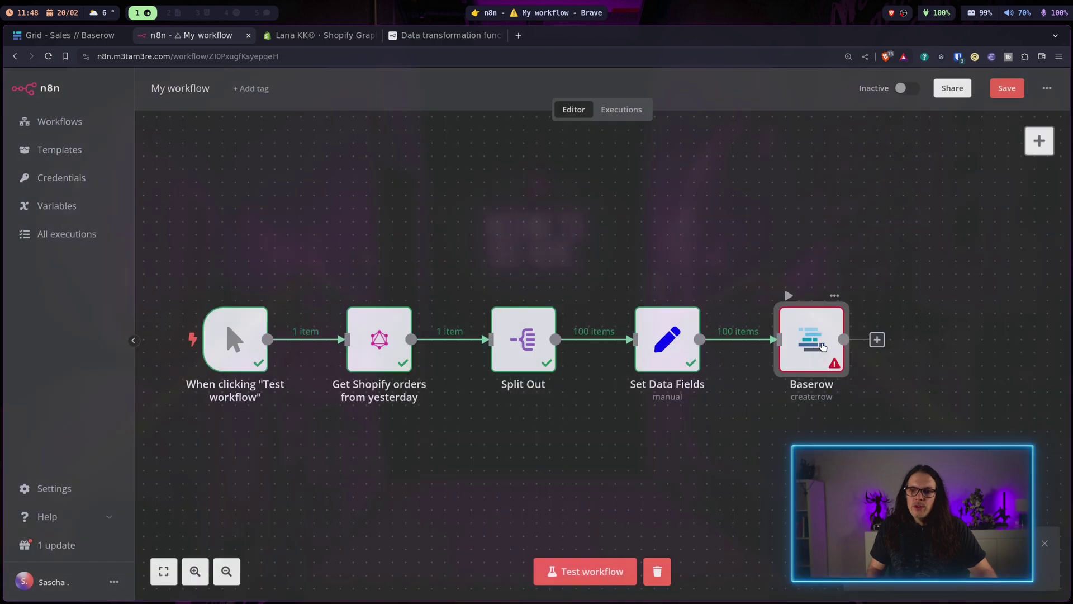
Insert an If node between Set Data Fields and Baserow
left_click_drag(822, 347, 966, 347)
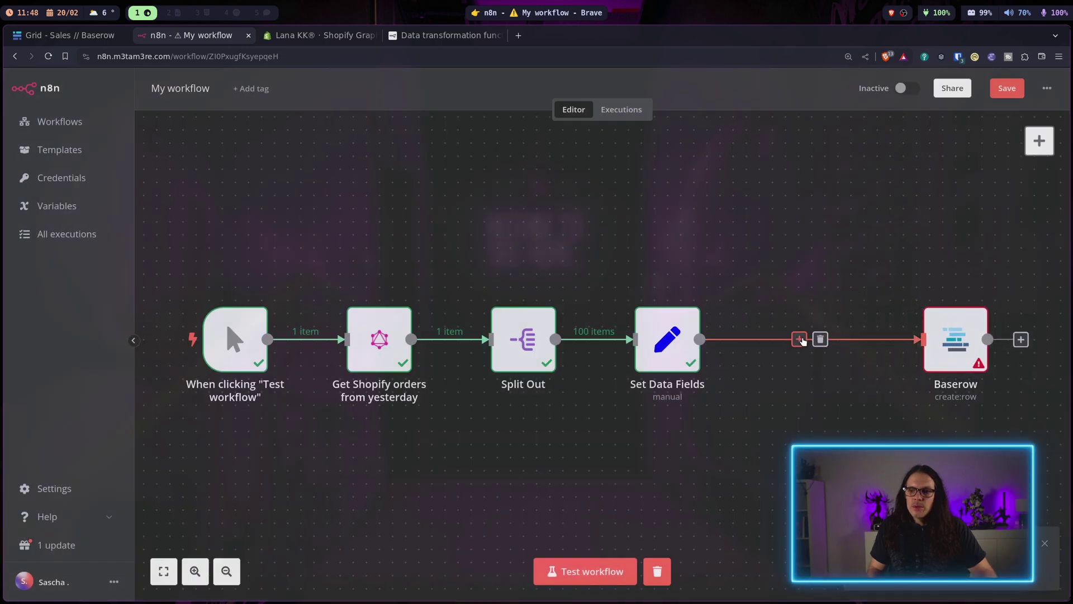
left_click(799, 339)
type("if")
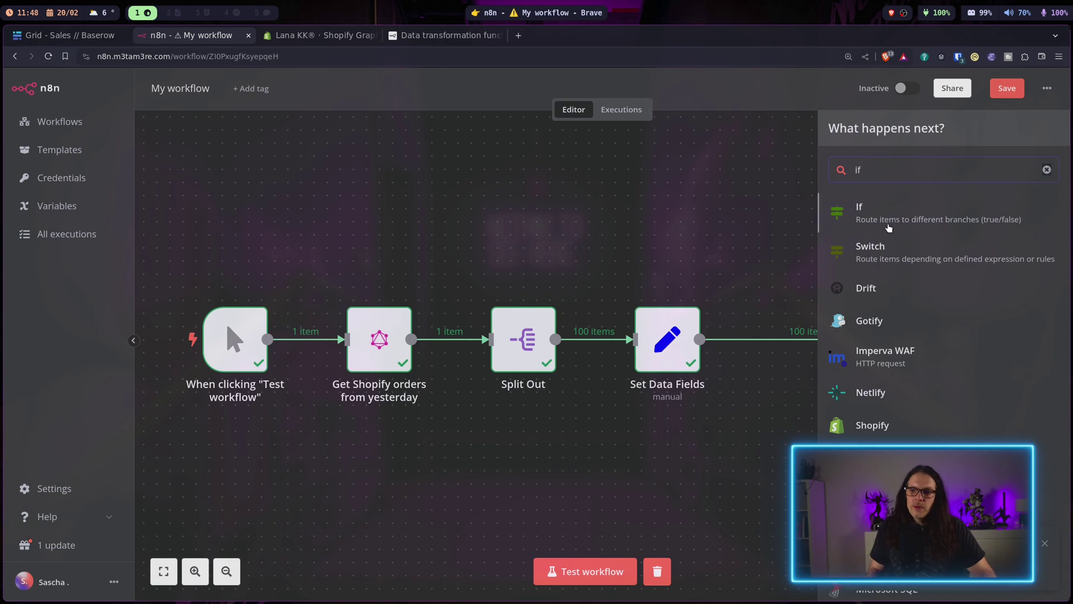
left_click(896, 223)
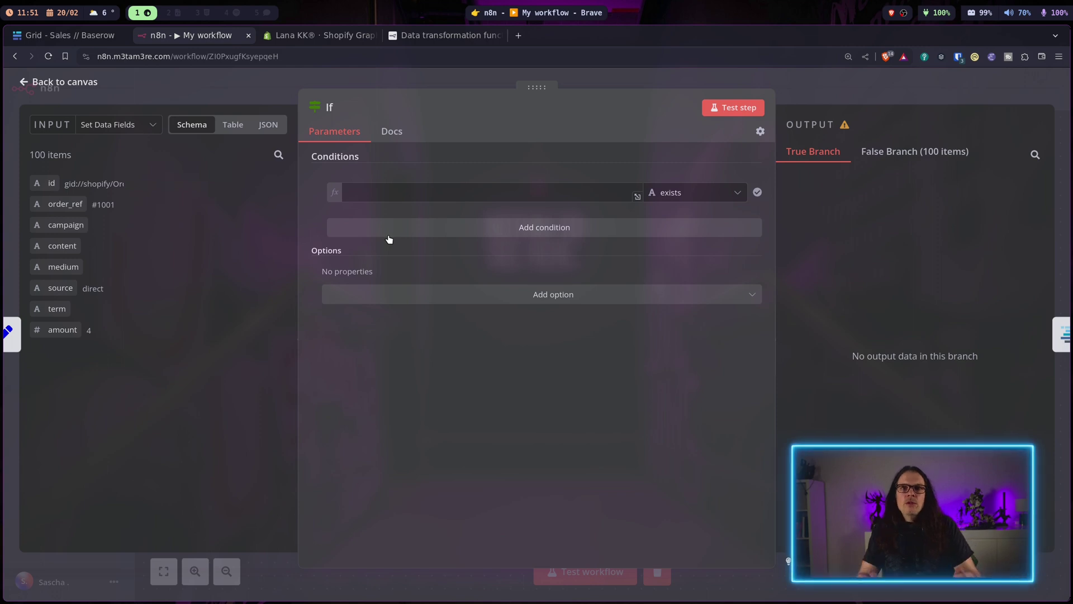
Set the If condition to check that {{ $json.campaign }} exists
key("ctrl+shift+Tab")
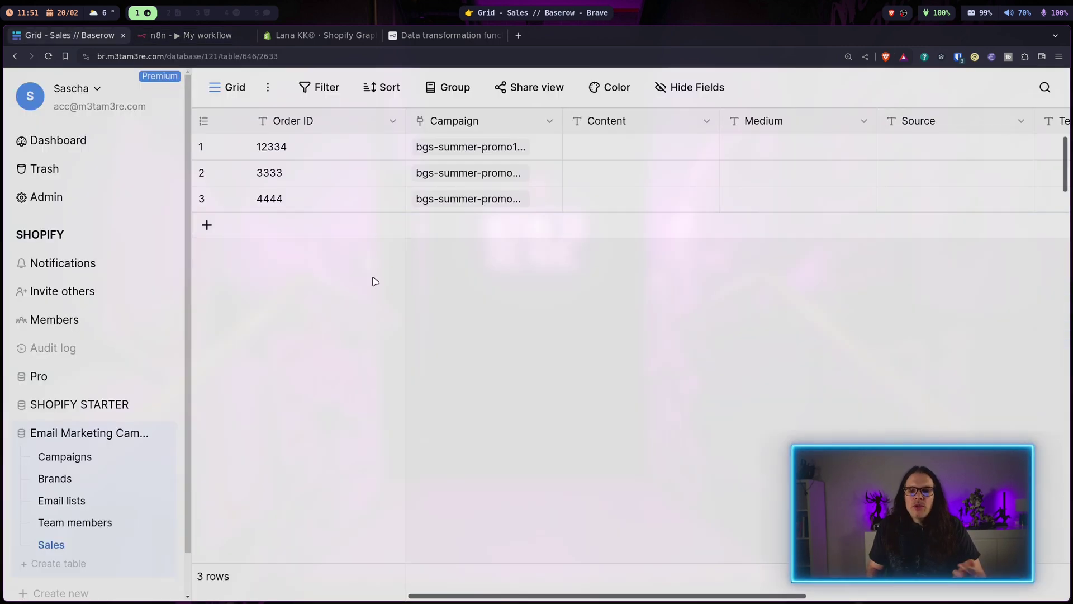
left_click(74, 460)
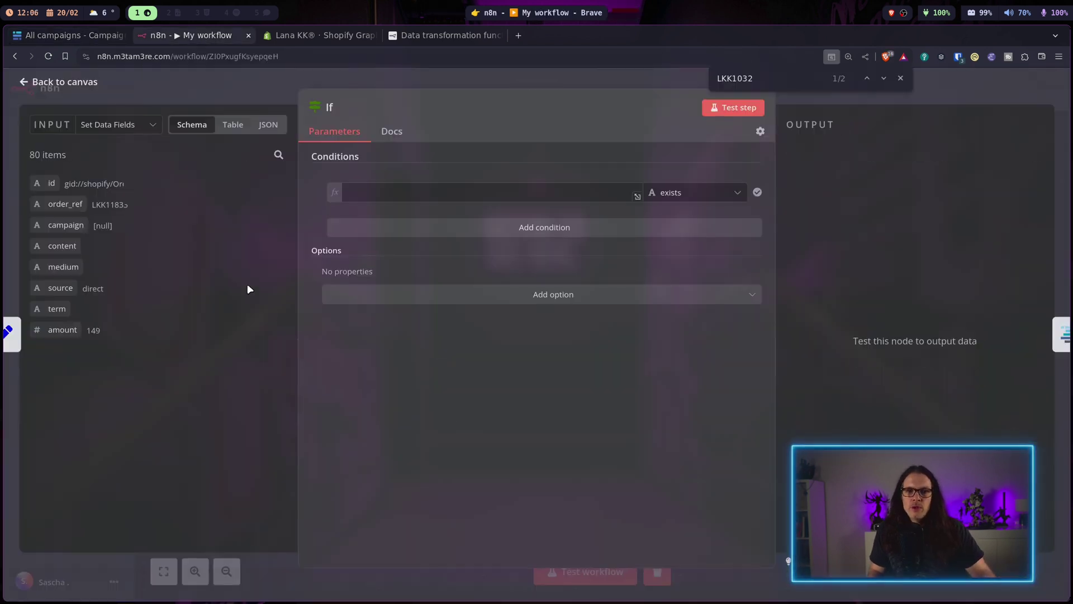
left_click_drag(55, 226, 402, 193)
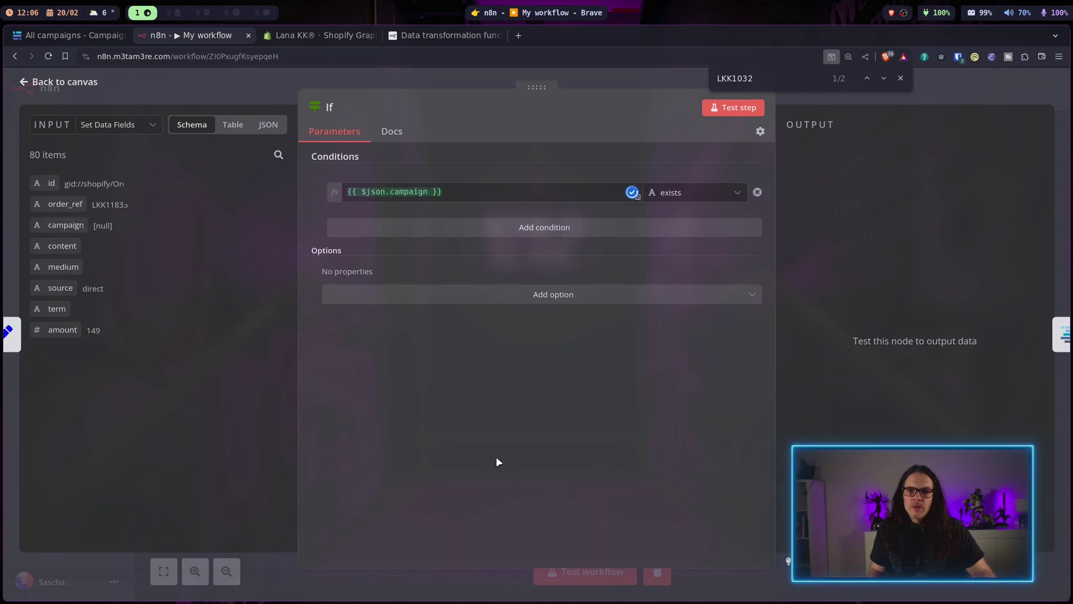
left_click(664, 81)
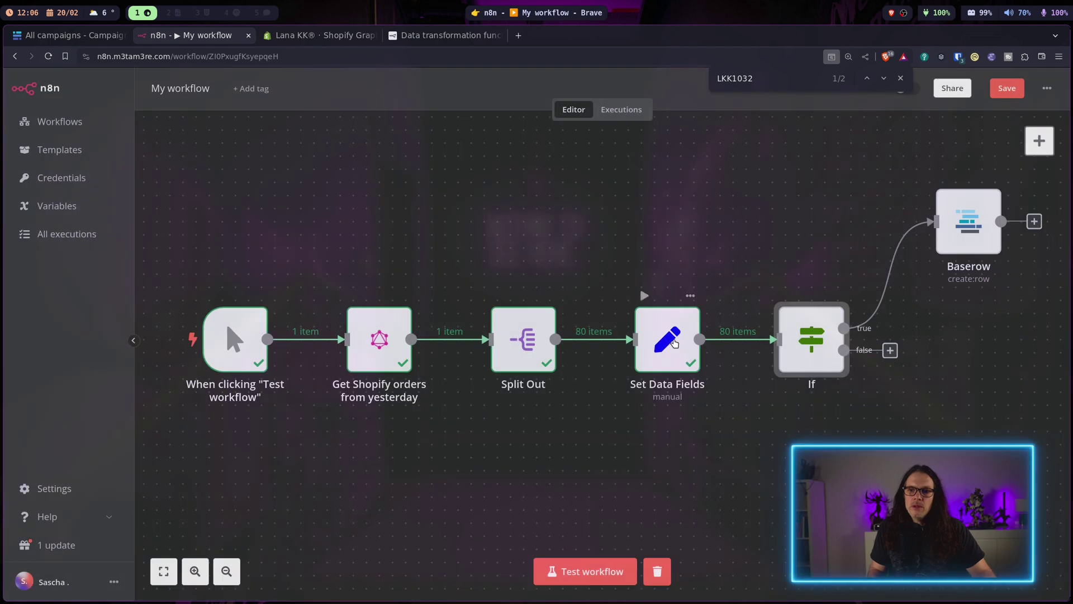
Delete the trailing || "" from the campaign Value expression in Set Data Fields
left_click(674, 343)
double_click(675, 343)
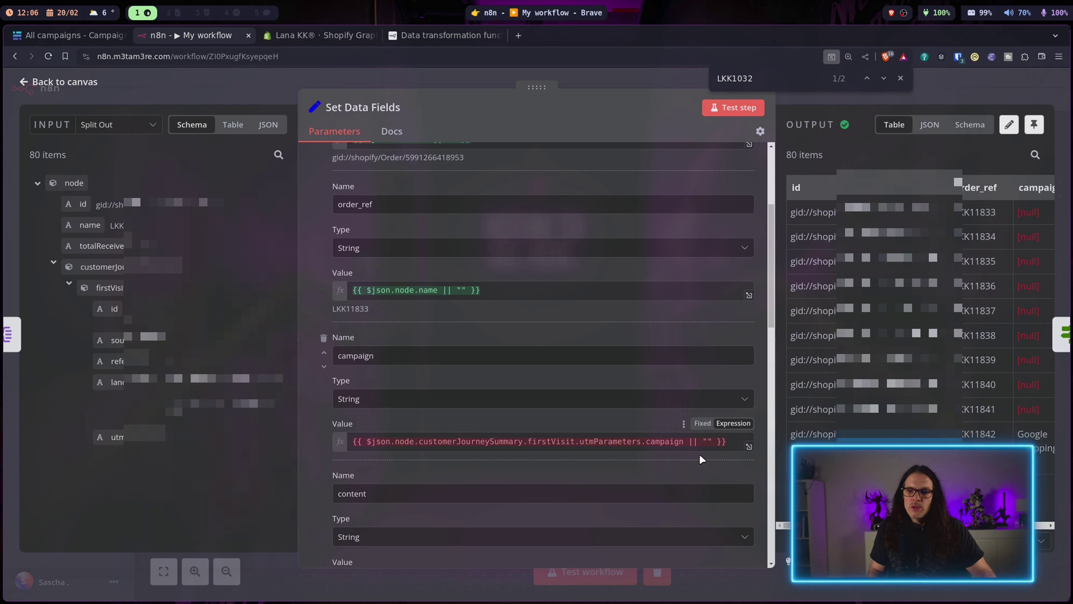
left_click(726, 442)
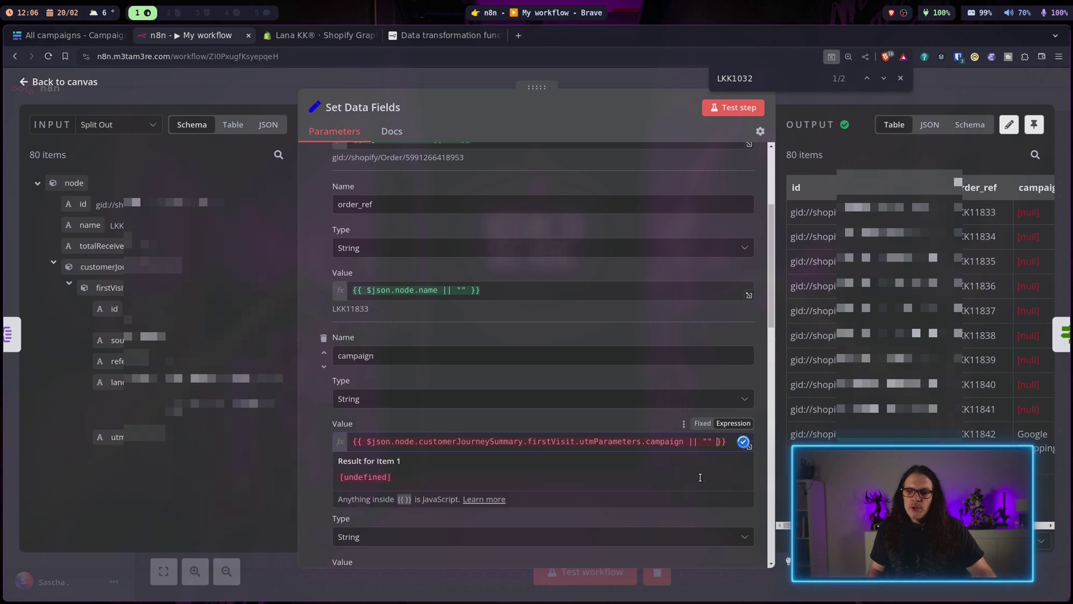
key("BackSpace")
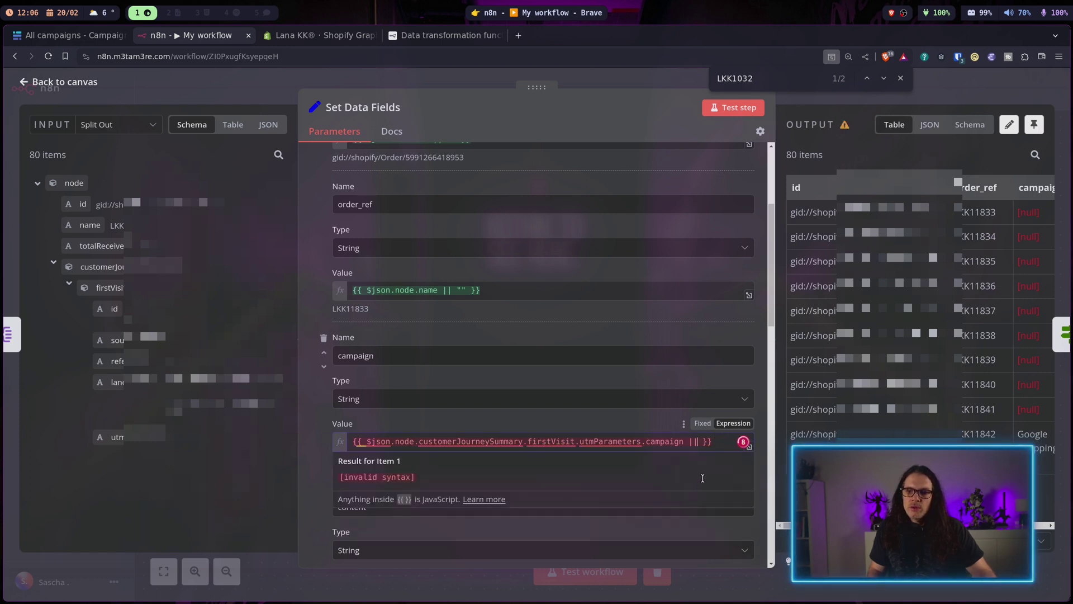
key("BackSpace")
key("BackSpace")
key("BackSpace")
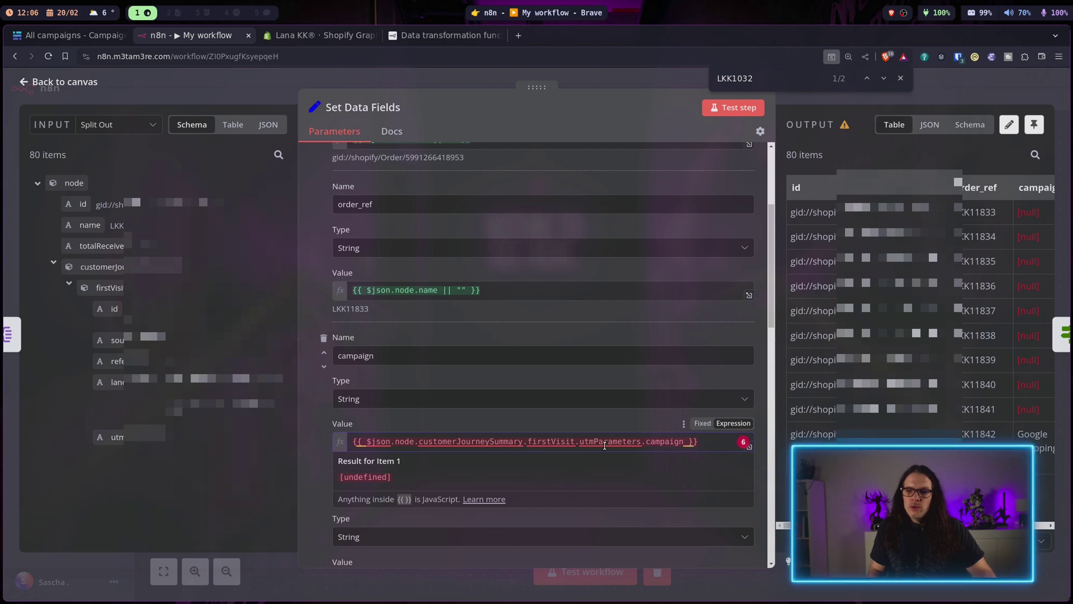
key("Escape")
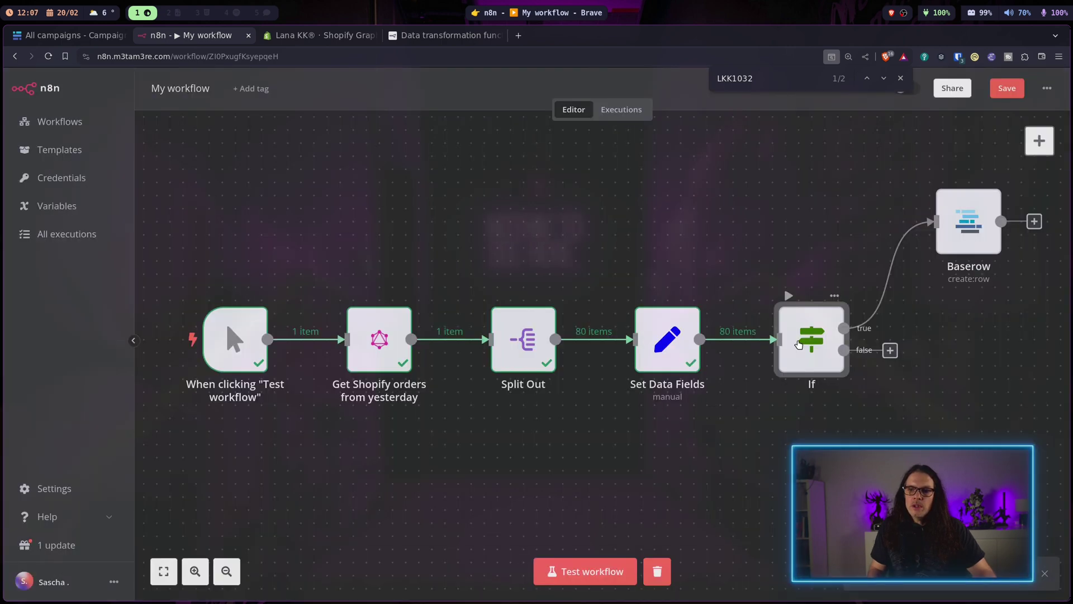
Test the If node, splitting the 80 orders into 15 true and 65 false items
double_click(796, 344)
left_click(748, 108)
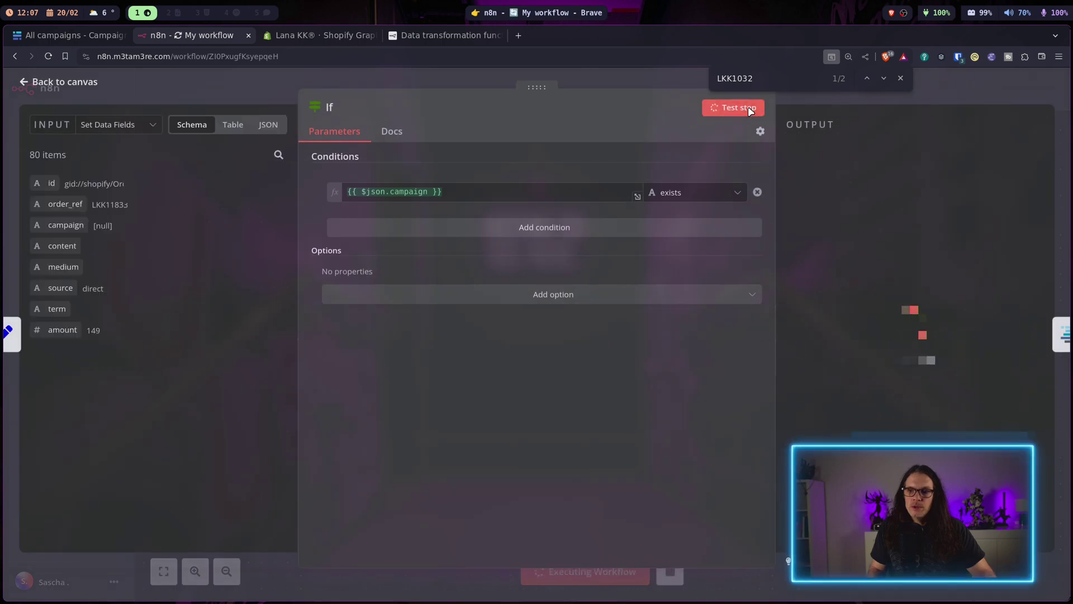
scroll(901, 489, "down", 5)
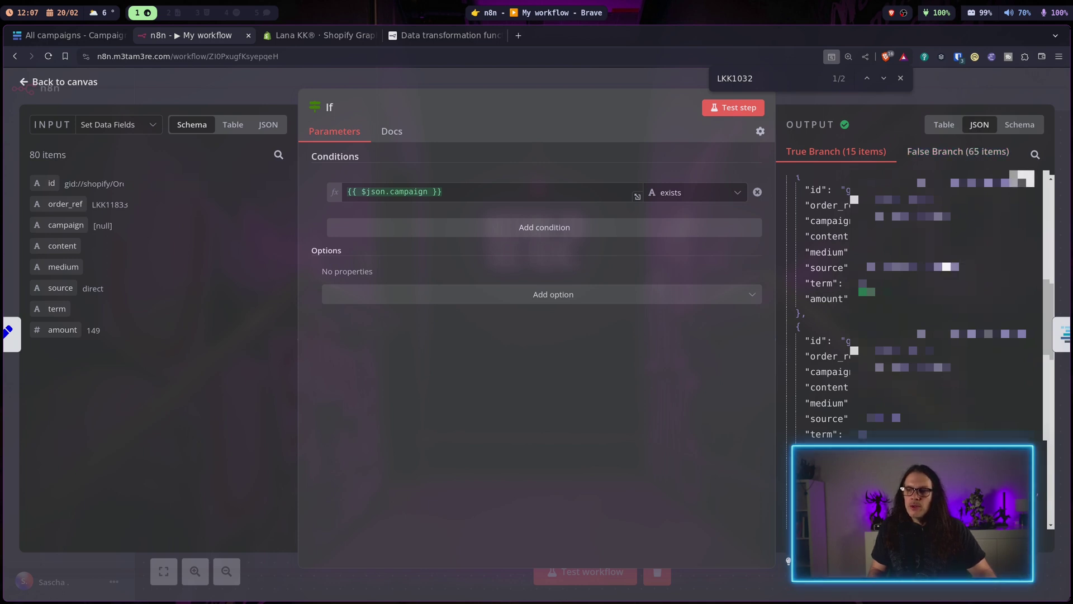
scroll(917, 308, "down", 2)
scroll(834, 252, "down", 2)
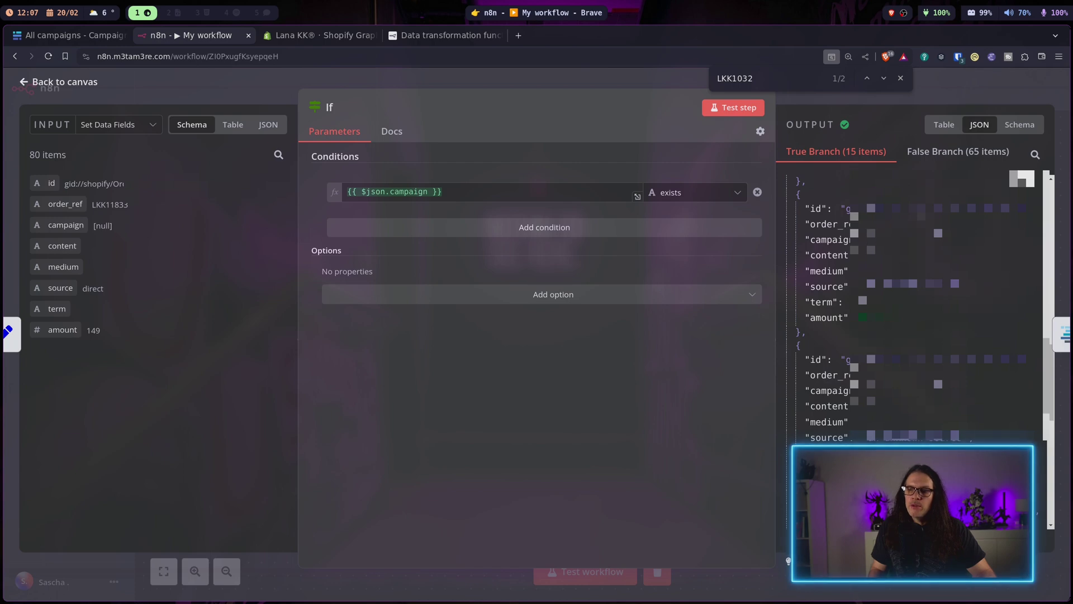
key("Escape")
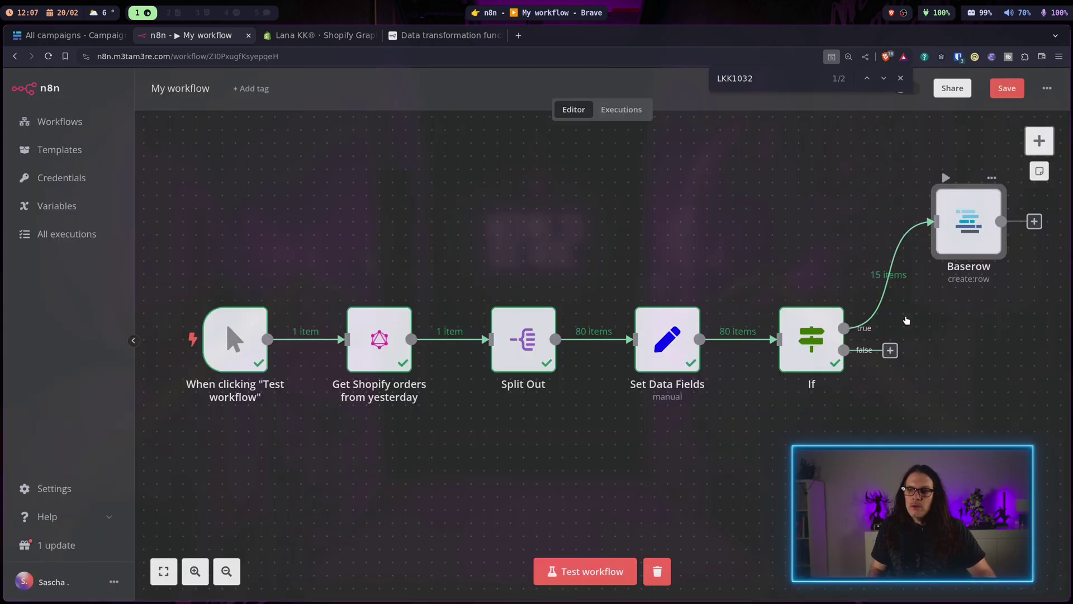
Test the Baserow step, read its Bad request error on alle-produkte, and view the Sales table
double_click(956, 240)
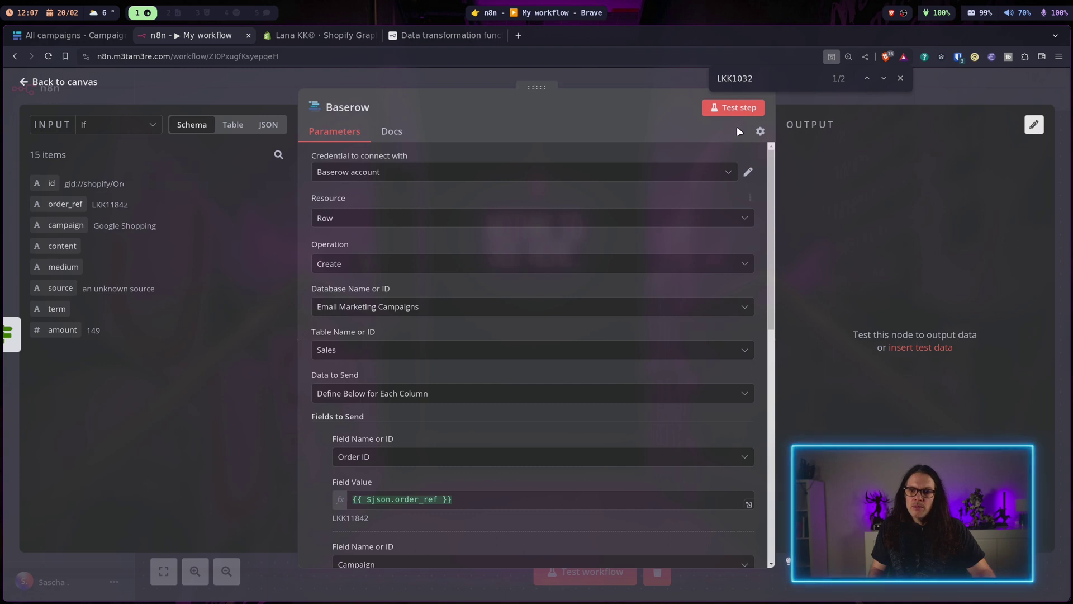
left_click(734, 108)
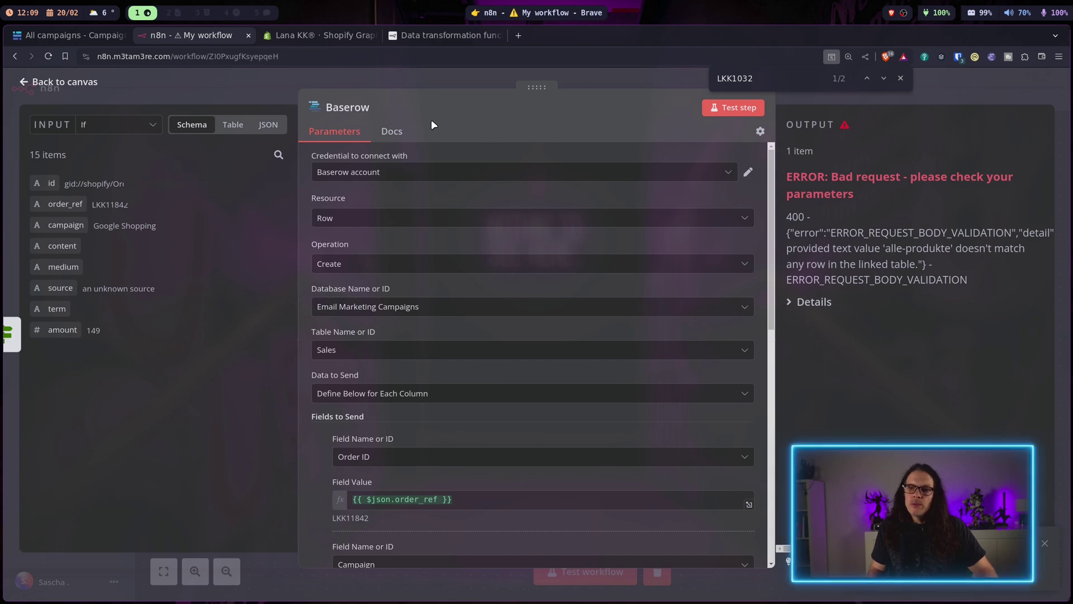
left_click(112, 35)
left_click(50, 545)
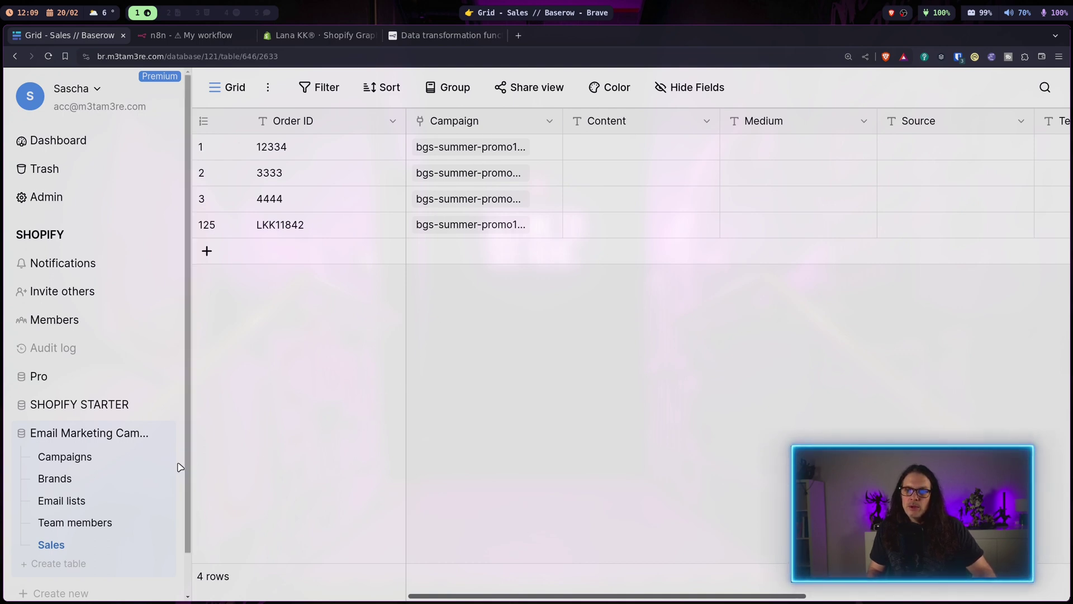
Compare the Baserow Campaigns table against the campaign values in the If output
left_click(73, 459)
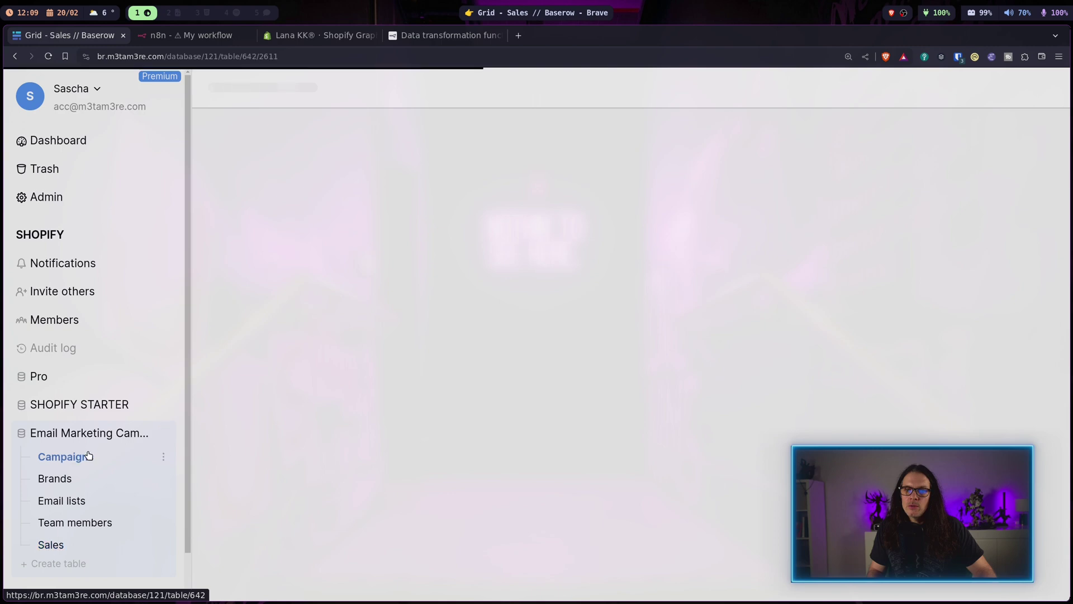
left_click(207, 34)
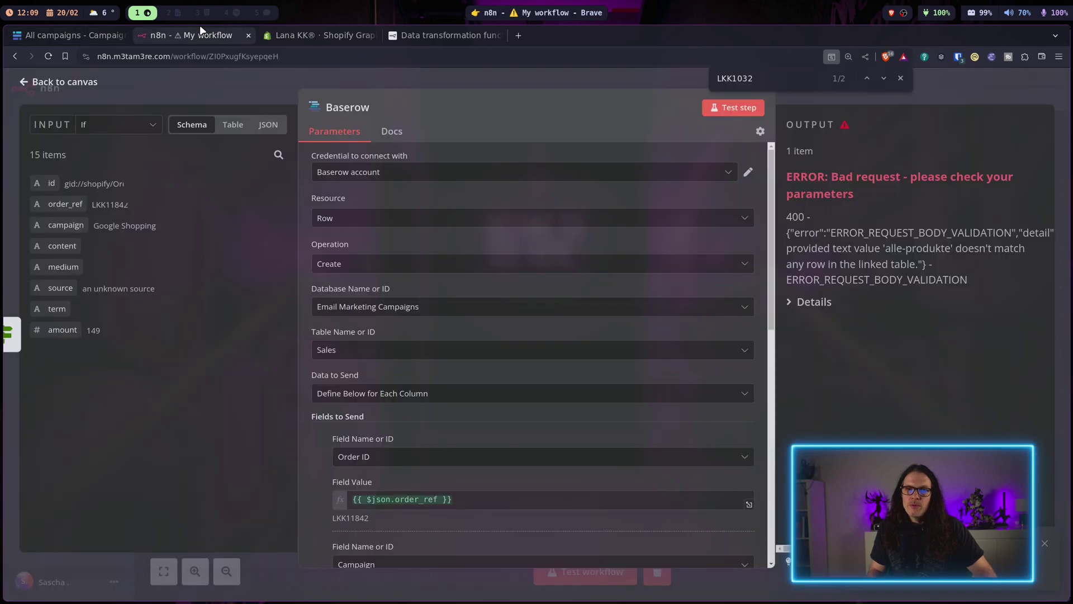
key("Escape")
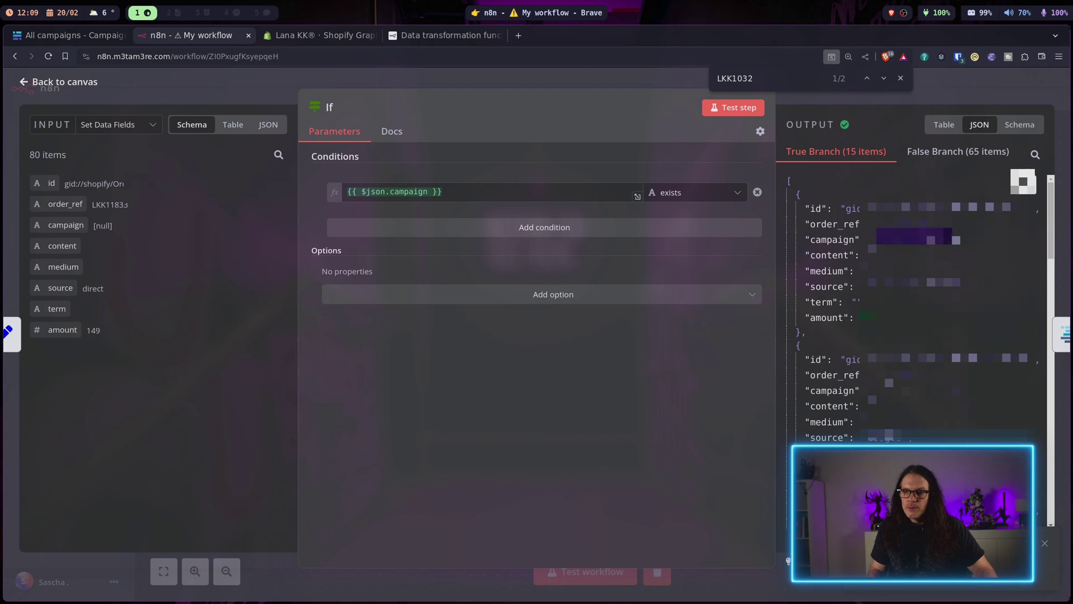
key("ctrl+shift+Tab")
Change Campaign IDs 1–3 to Google Shopping, alle-produkte and shopify_main, then rerun the Baserow test
left_click(313, 147)
double_click(319, 149)
key("ctrl+a")
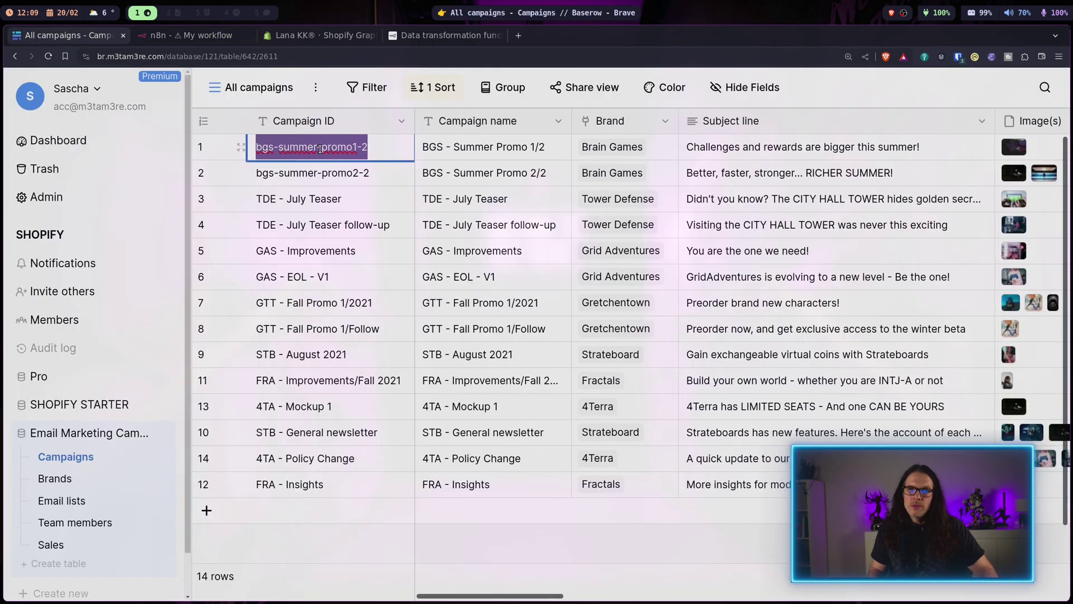
type("Google Shopping")
key("Return")
key("ctrl+Tab")
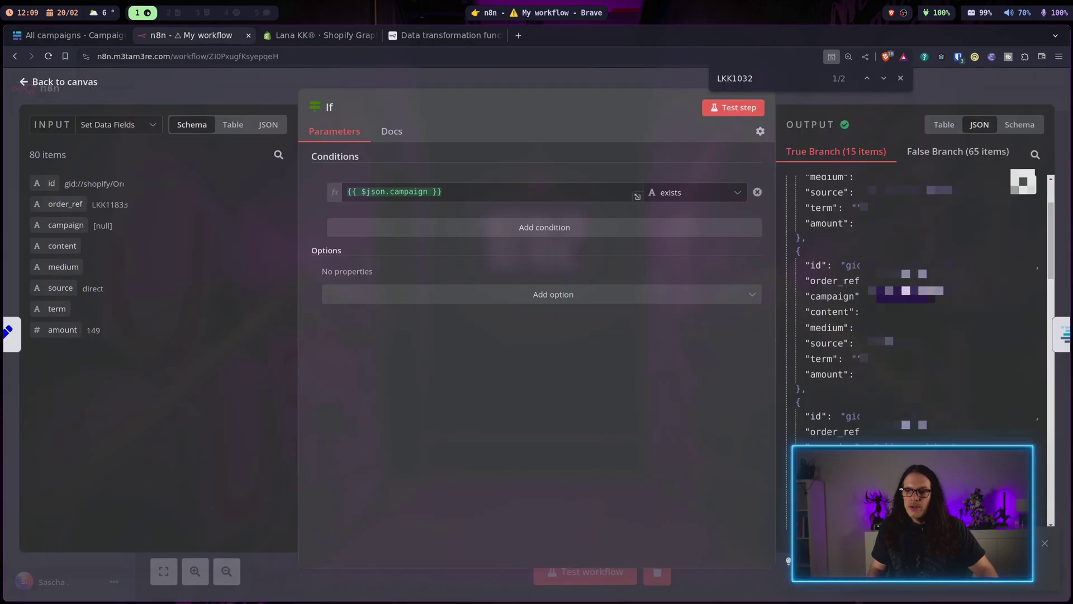
key("ctrl+shift+Tab")
double_click(302, 200)
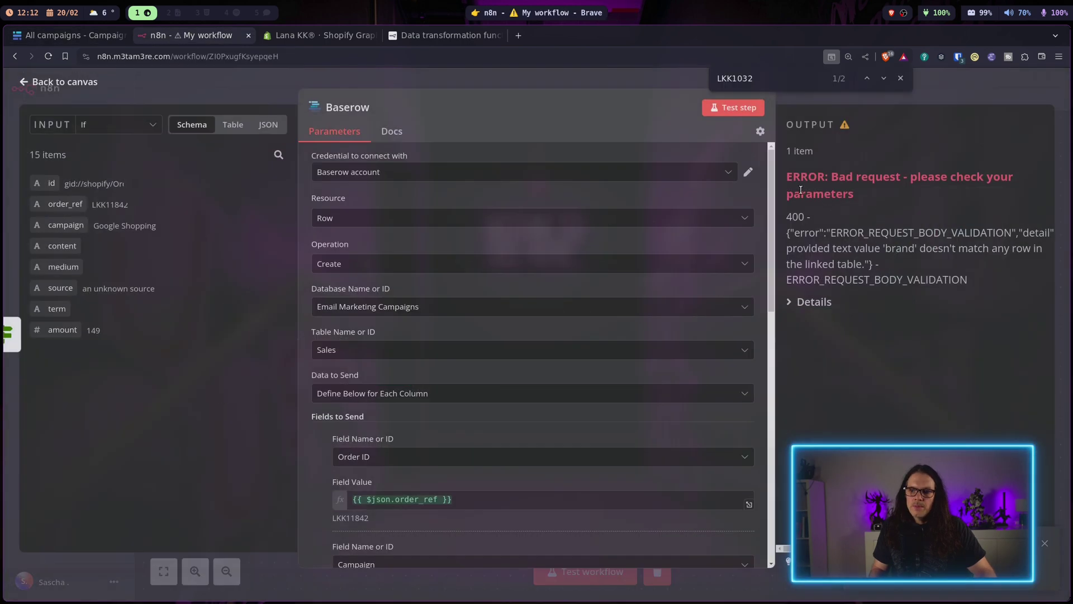
left_click(737, 108)
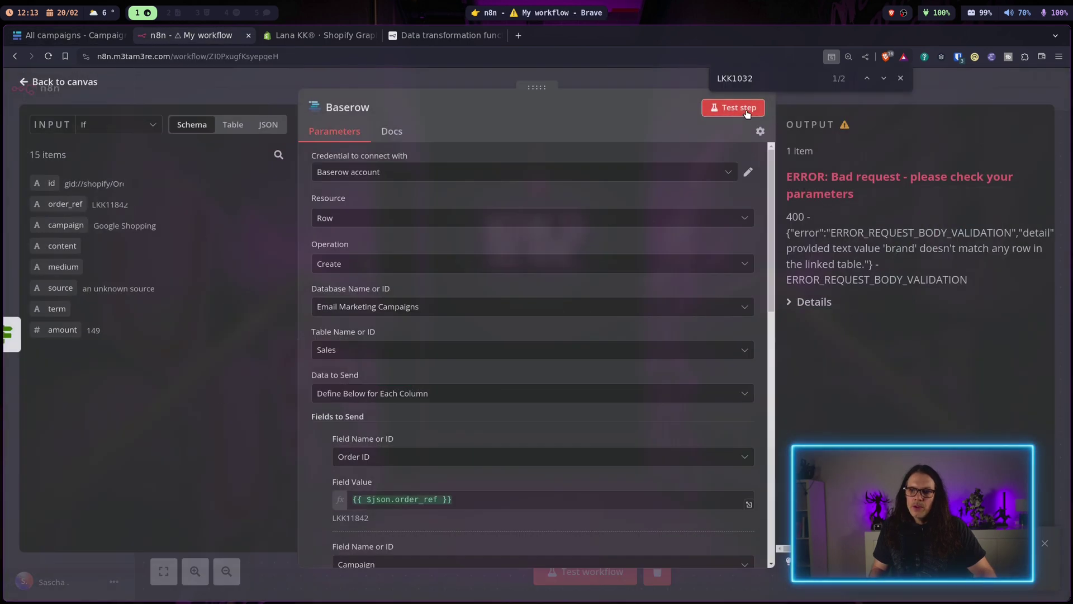
Check that the Sales table now holds the 15 new linked Shopify orders
left_click(71, 39)
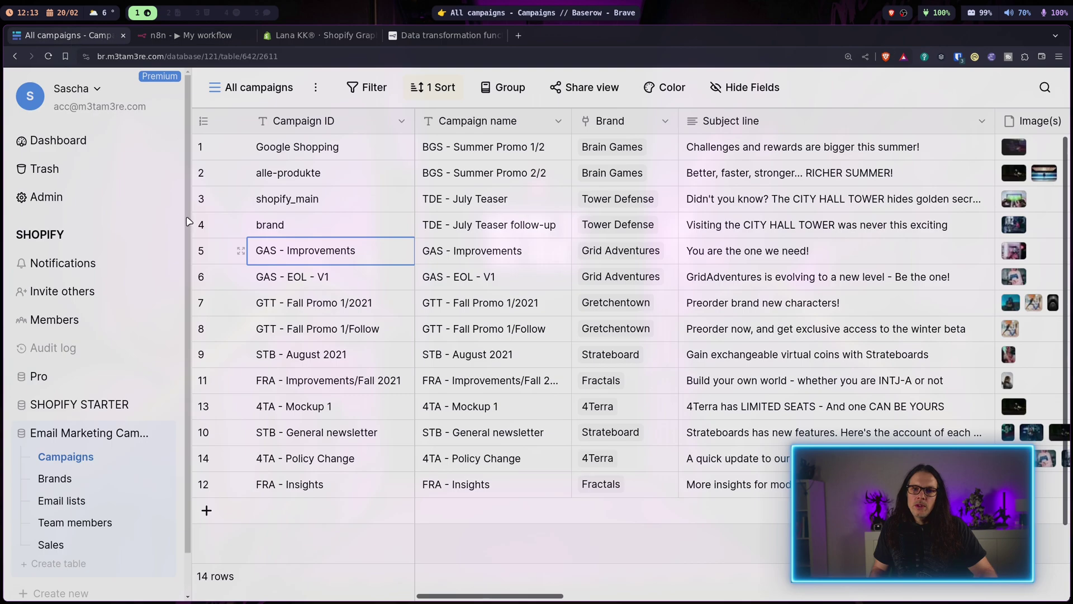
left_click(47, 545)
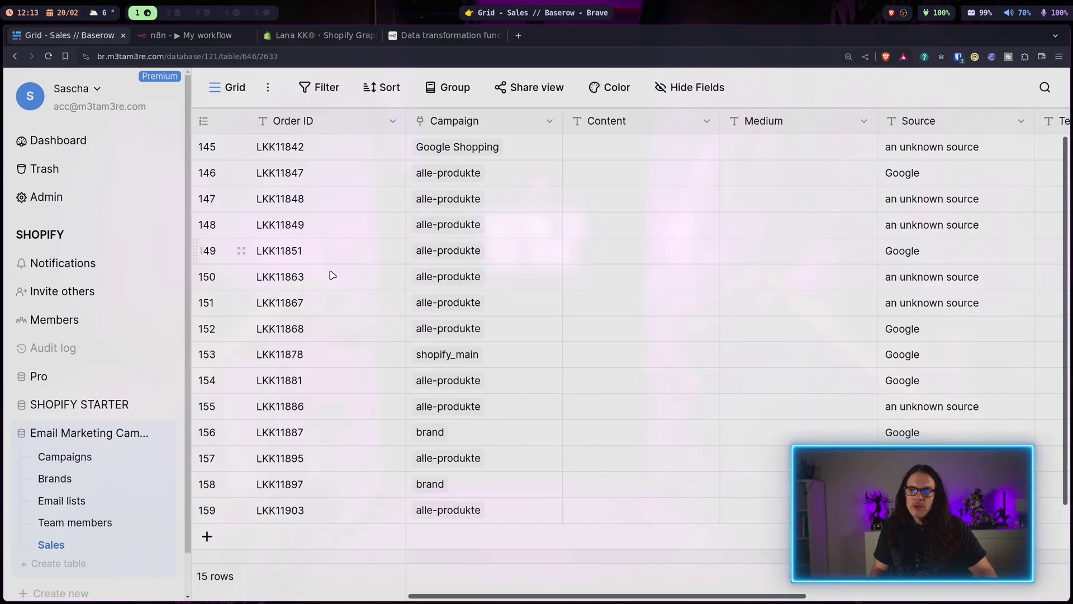
scroll(555, 202, "right", 8)
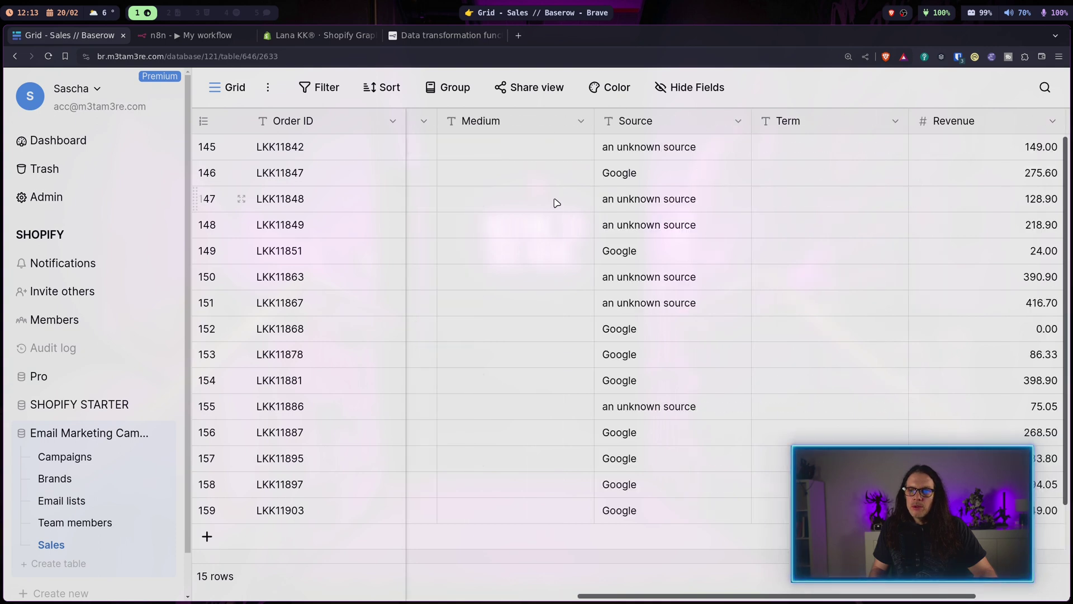
scroll(811, 183, "left", 8)
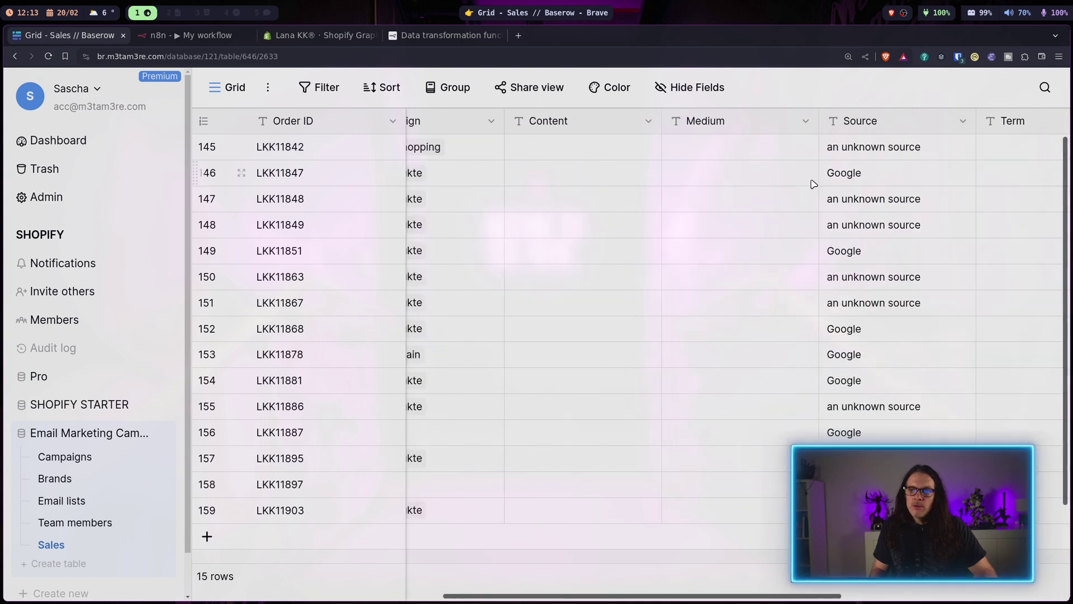
Check the Campaigns Revenue column, e.g. 149.00 for Google Shopping
left_click(65, 457)
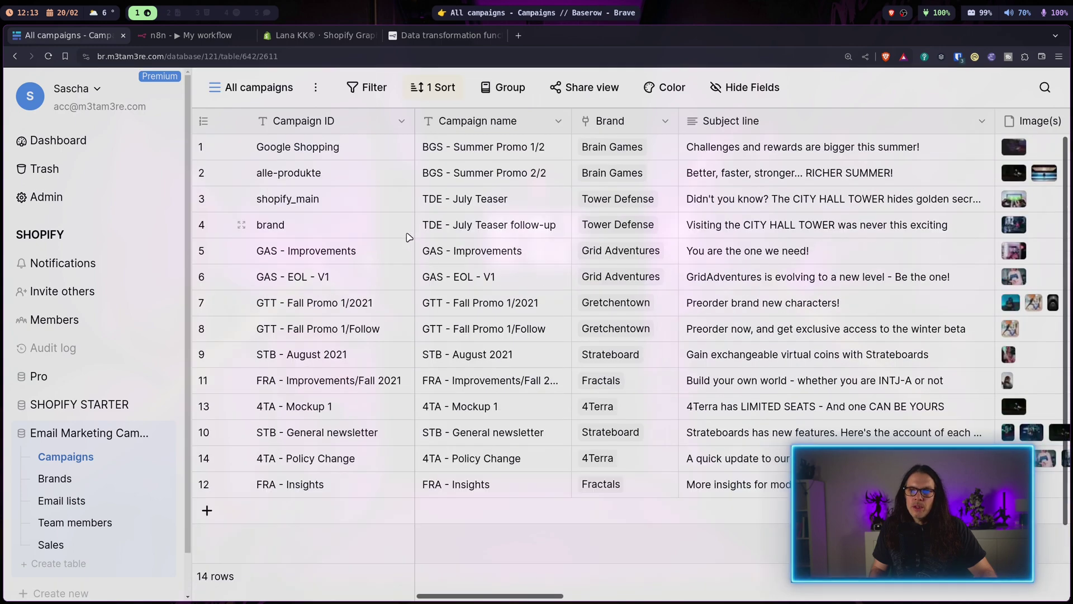
scroll(477, 162, "right", 15)
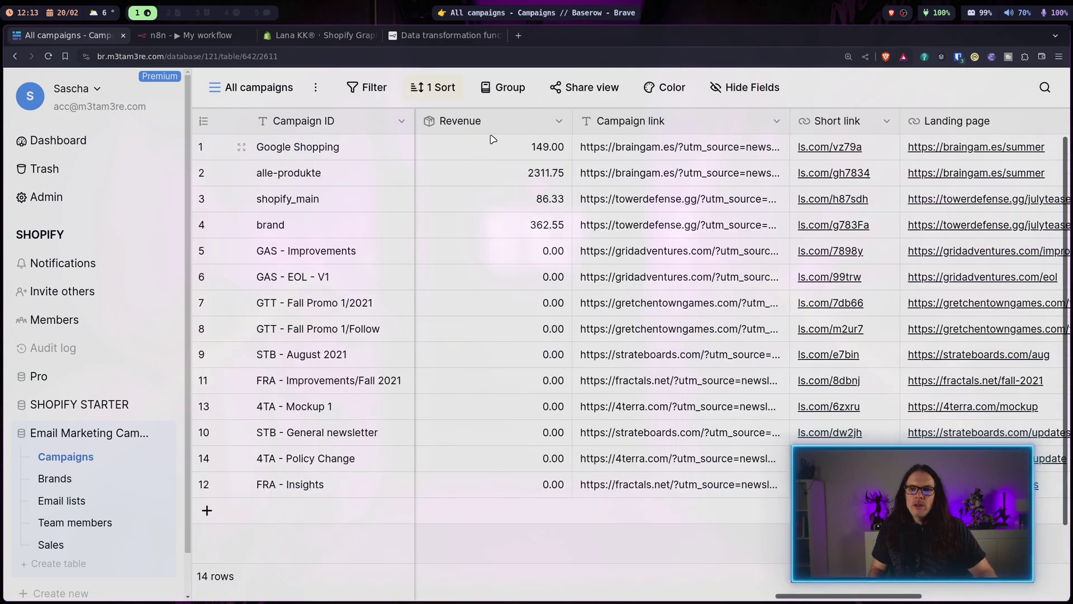
left_click(494, 149)
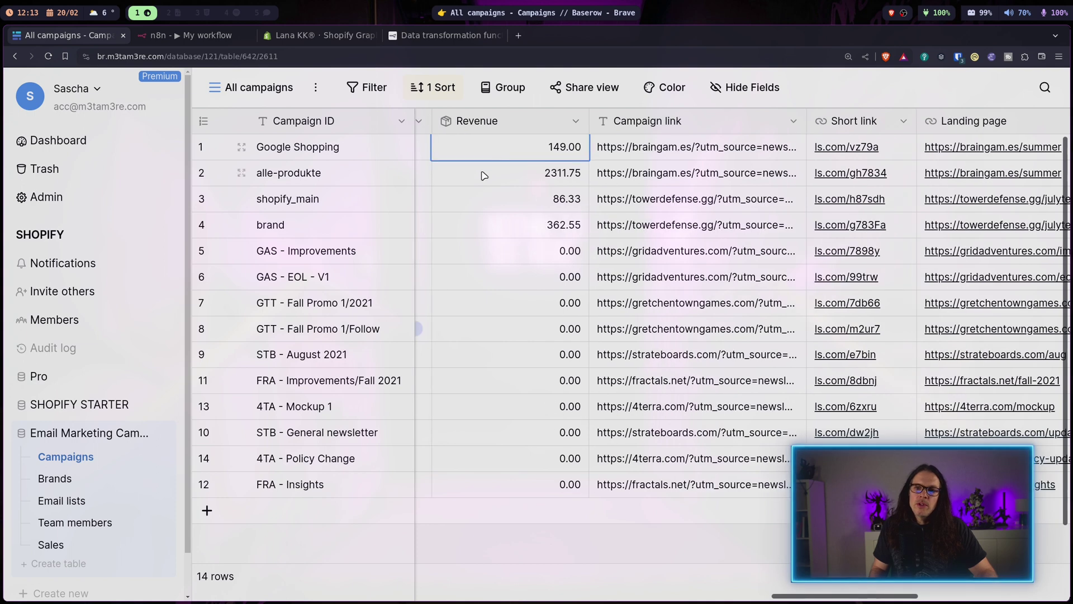